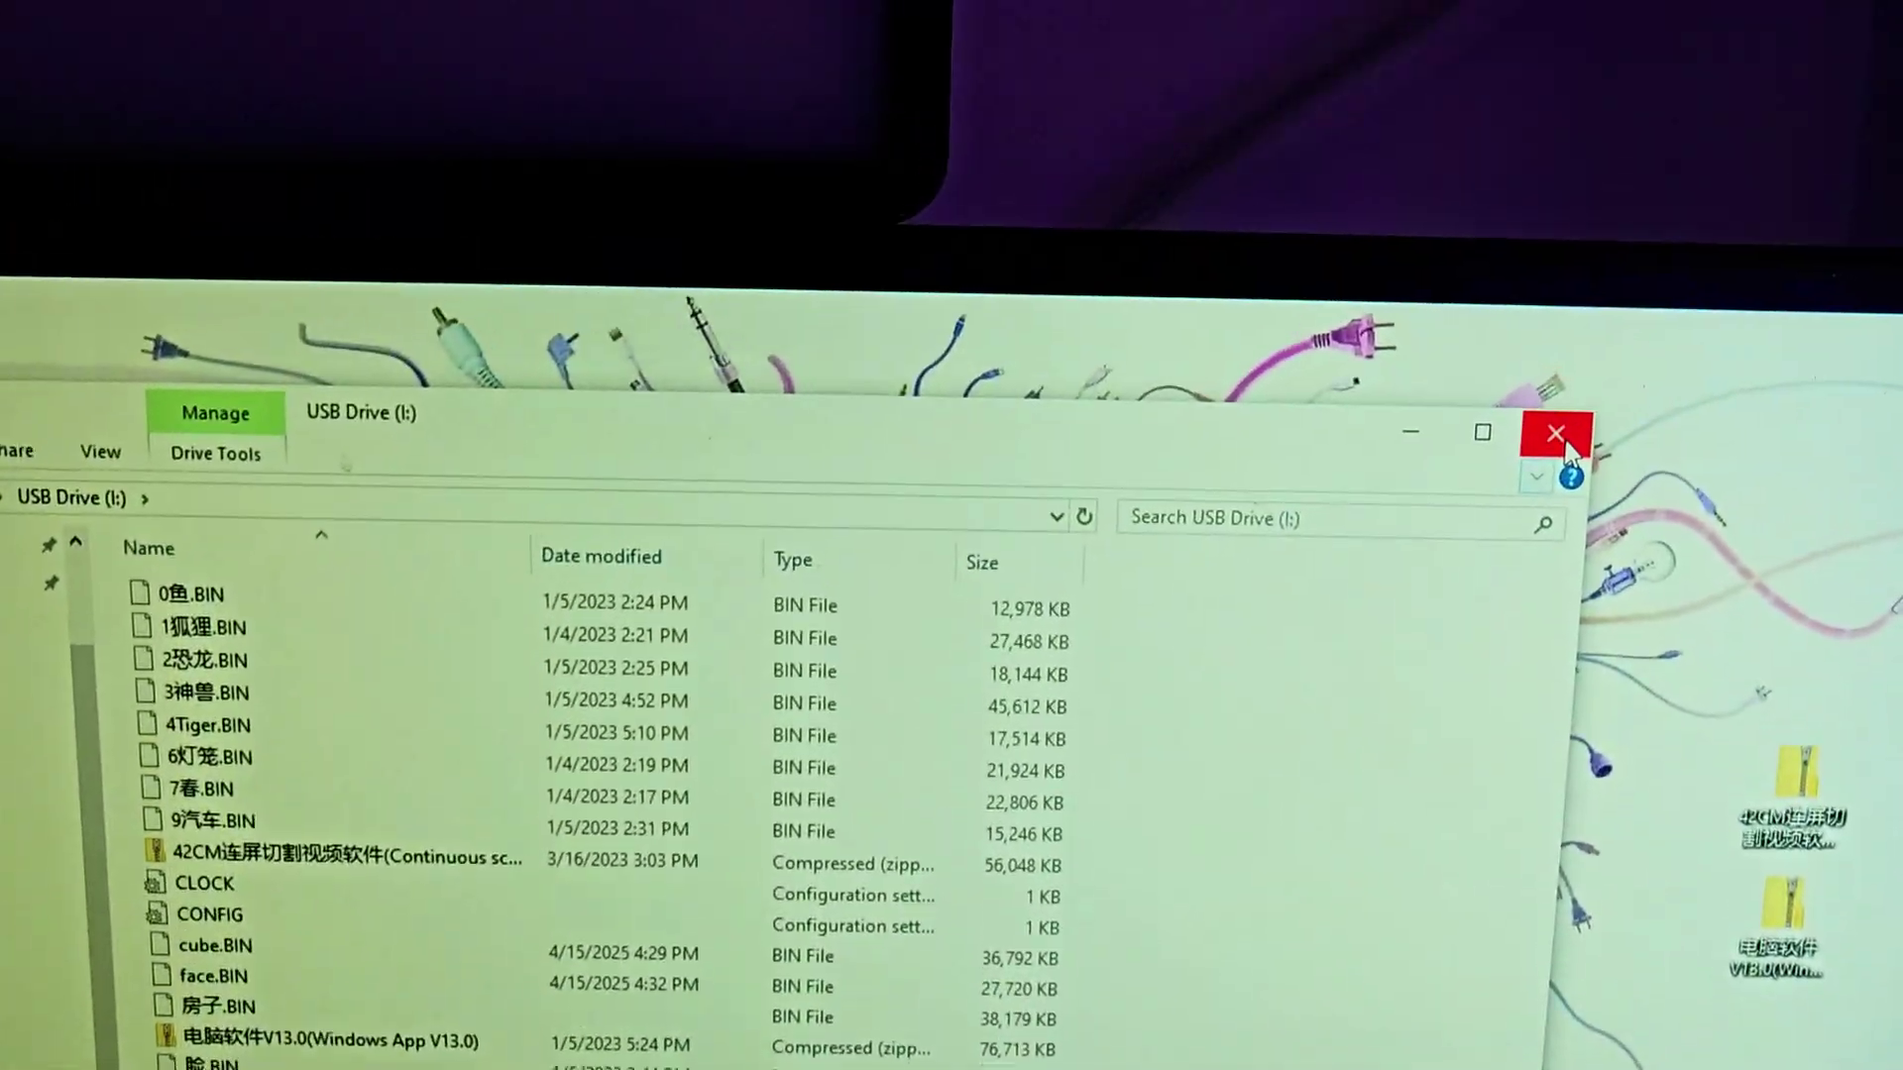
Step: Close the USB drive window and open the 电脑软件V13.0 folder on the desktop
{"action": "left_click", "coordinate": [1560, 429]}
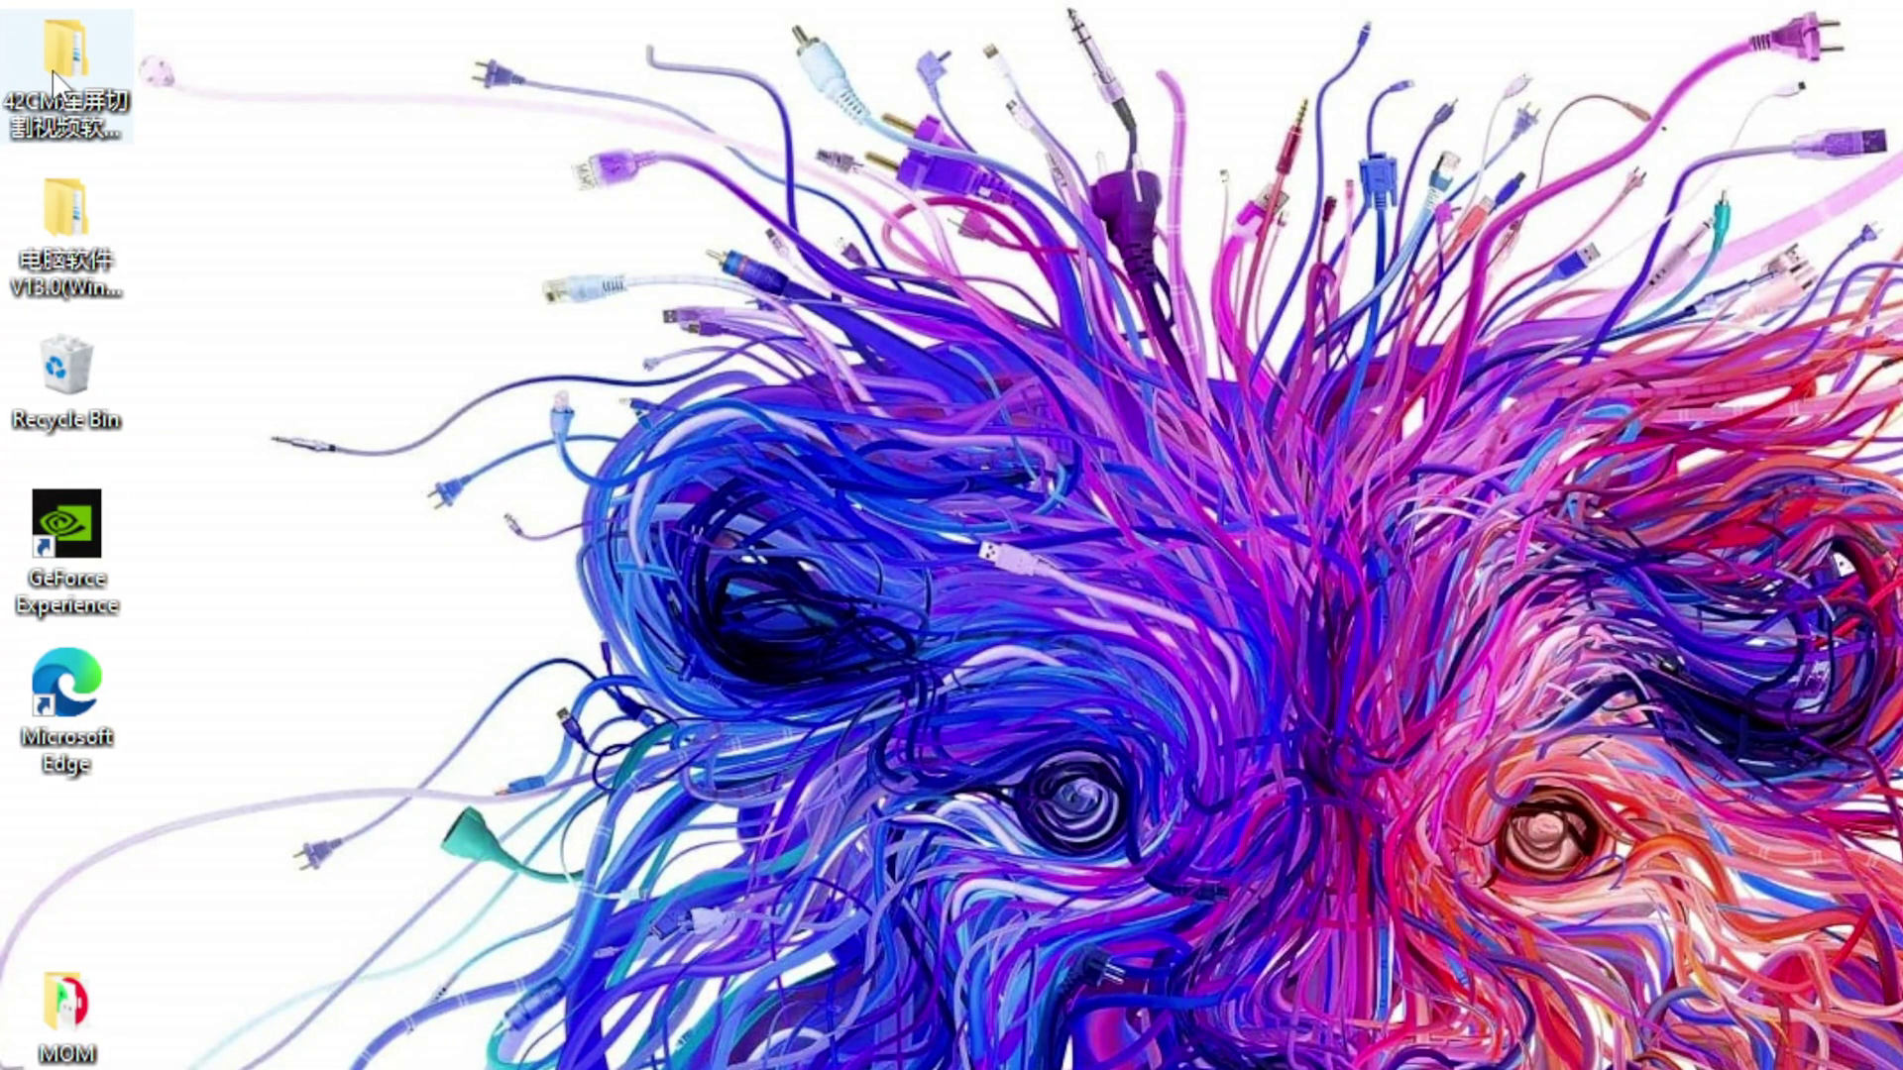
{"action": "double_click", "coordinate": [45, 234]}
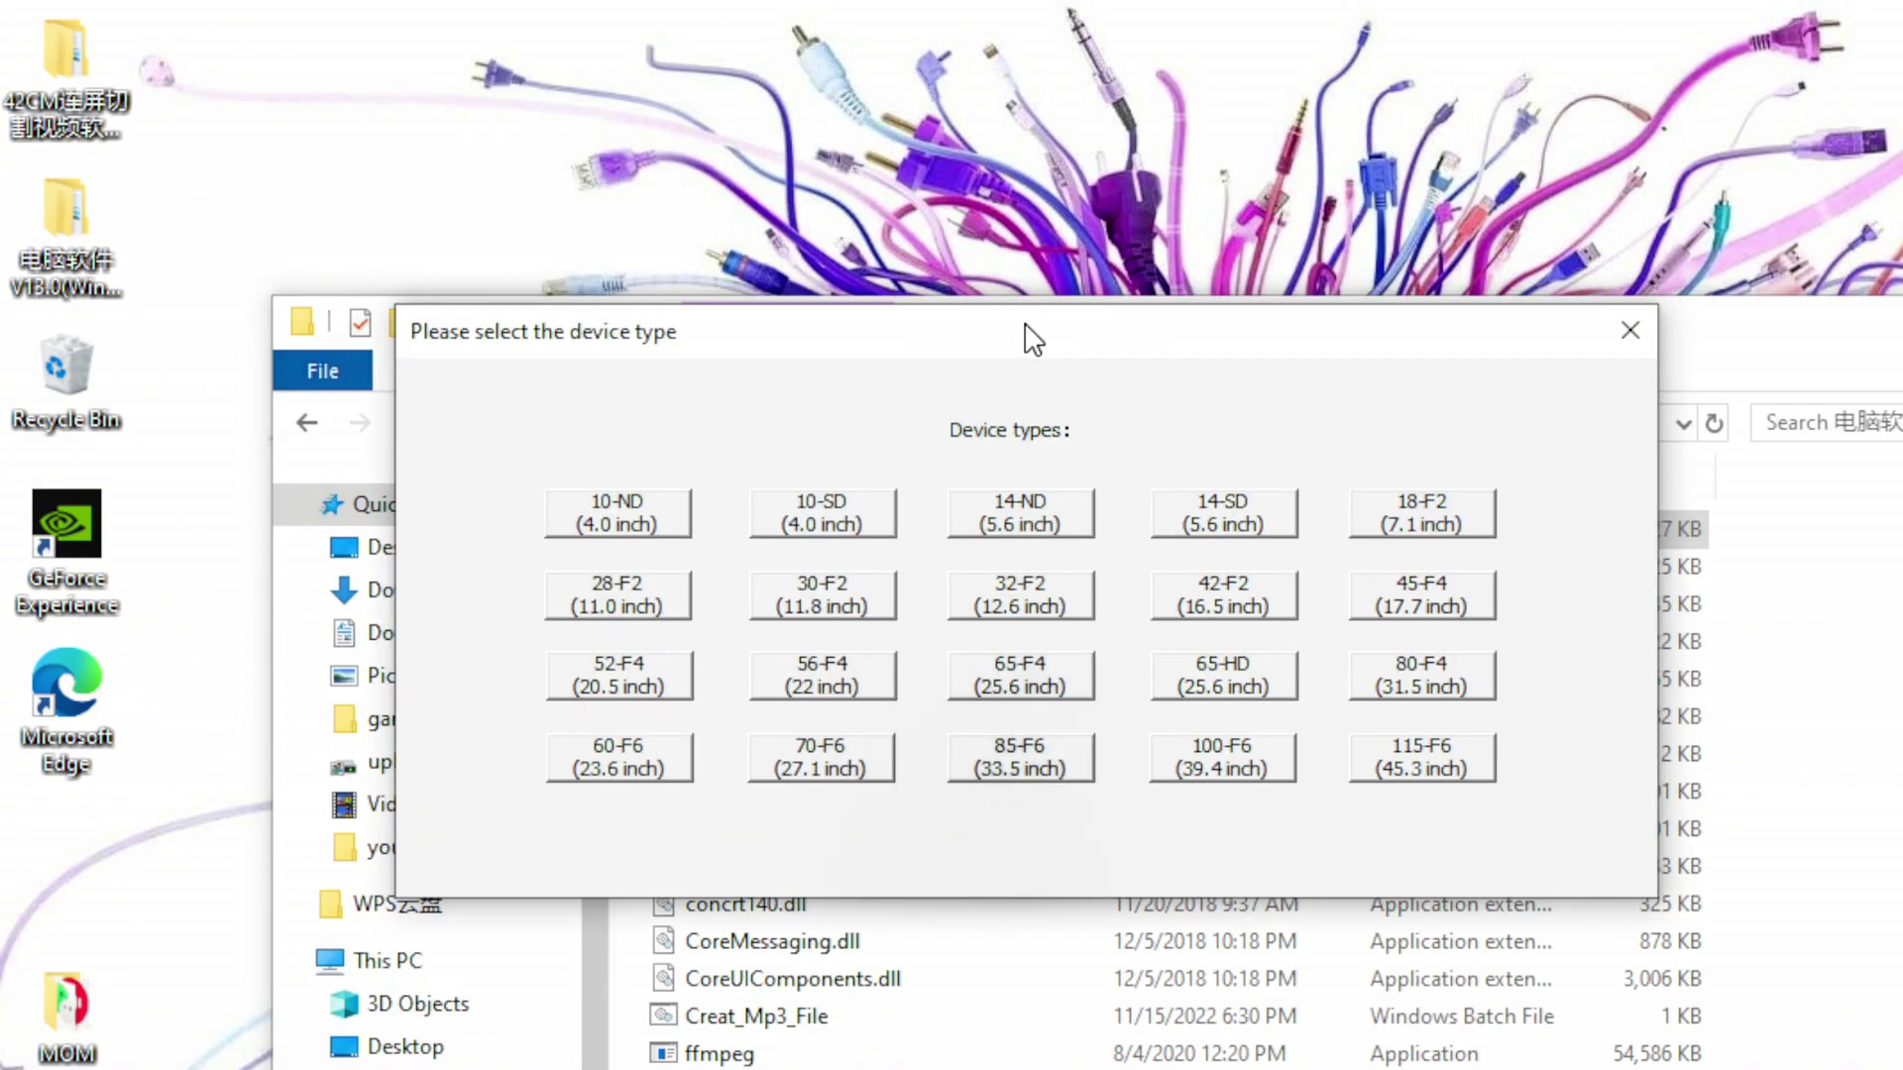
Step: Choose the 42-F2 (16.5 inch) device type and move the control window to the left edge
{"action": "left_click_drag", "start_coordinate": [1028, 331], "coordinate": [1065, 193]}
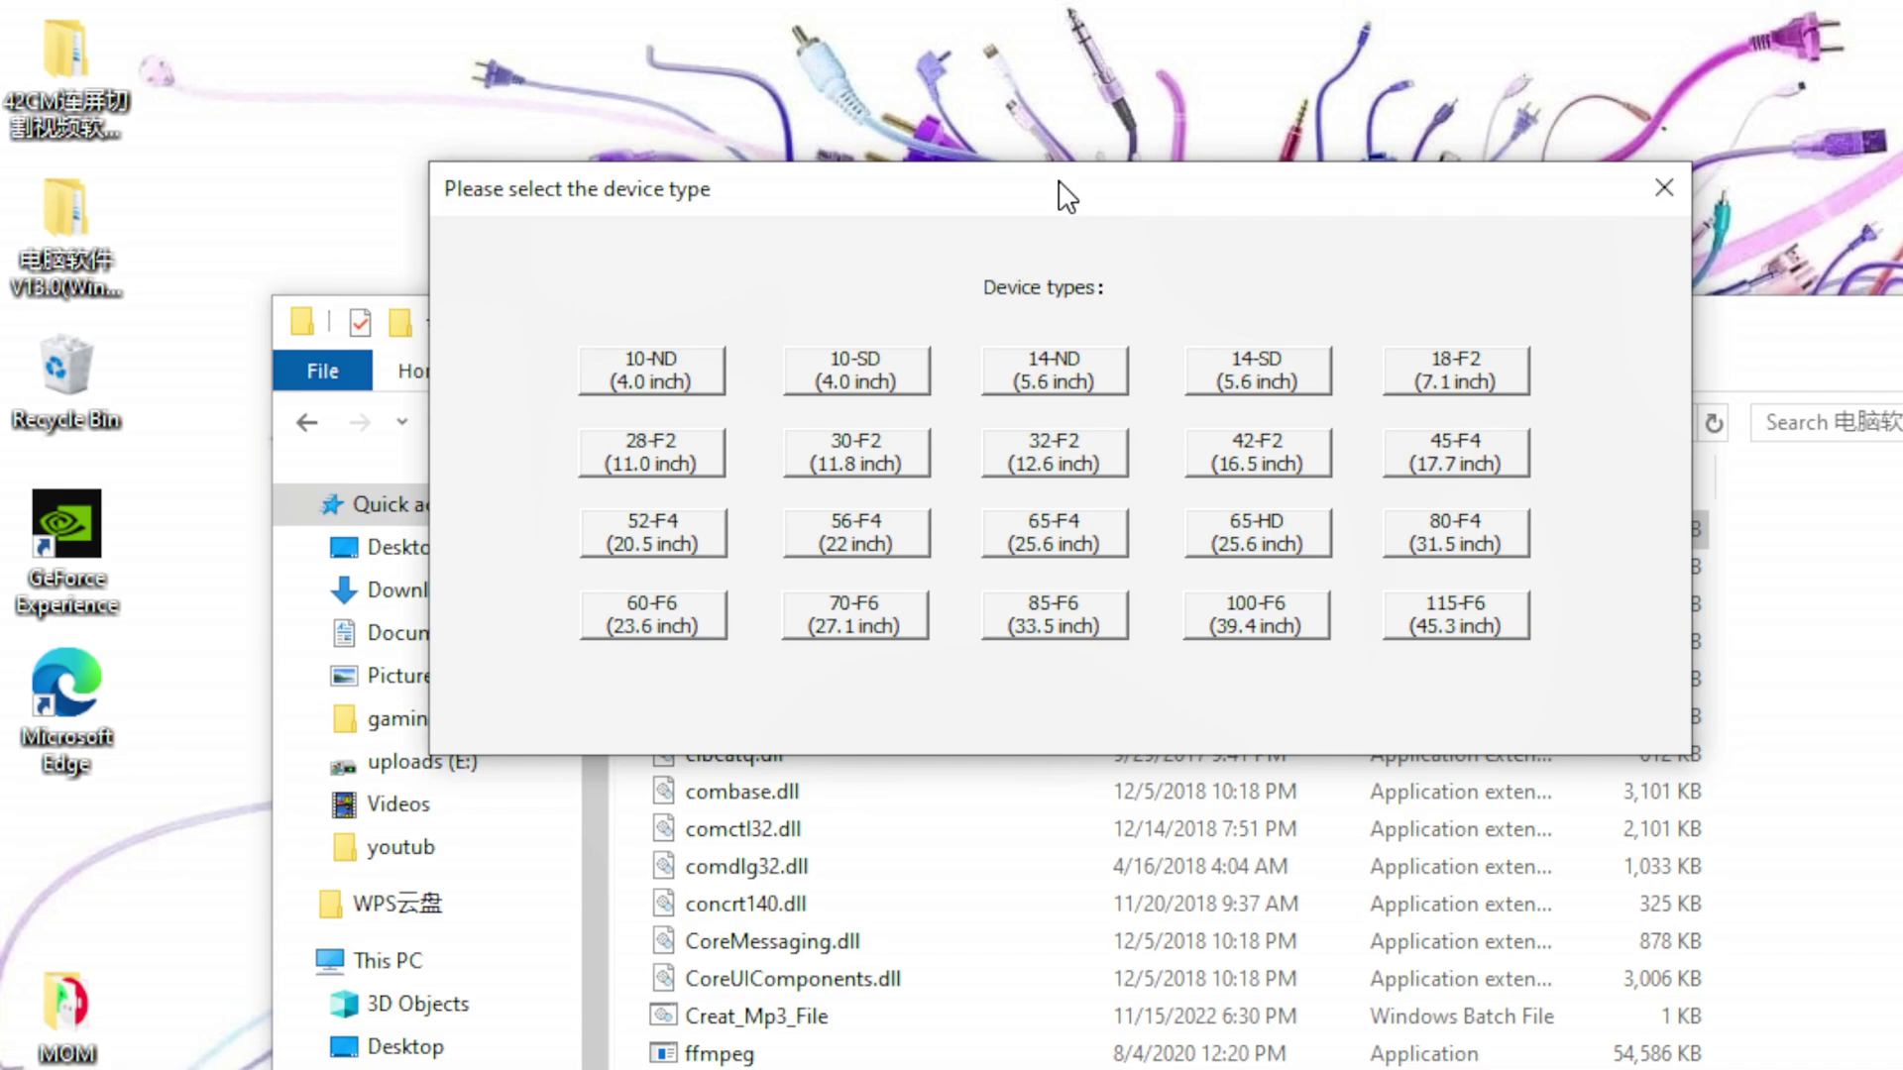
{"action": "left_click_drag", "start_coordinate": [1058, 183], "coordinate": [1117, 401]}
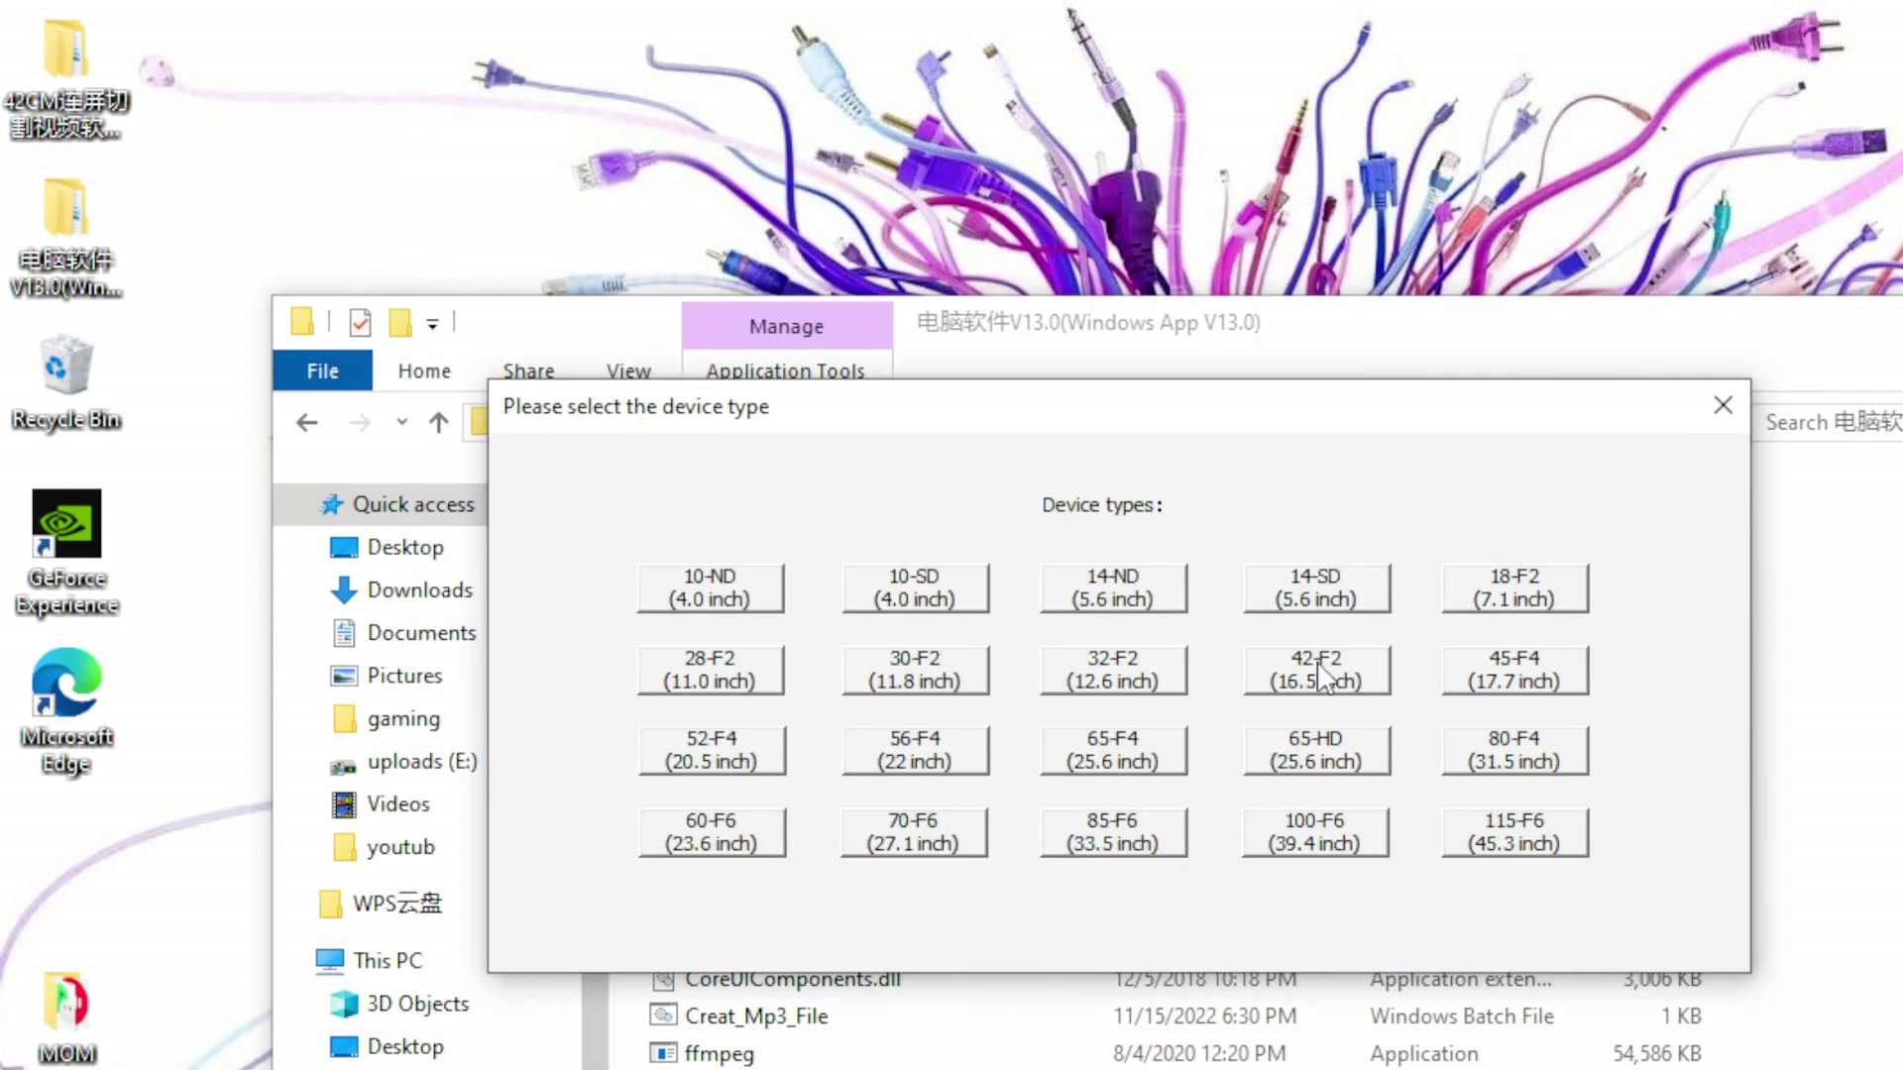
{"action": "left_click", "coordinate": [1318, 672]}
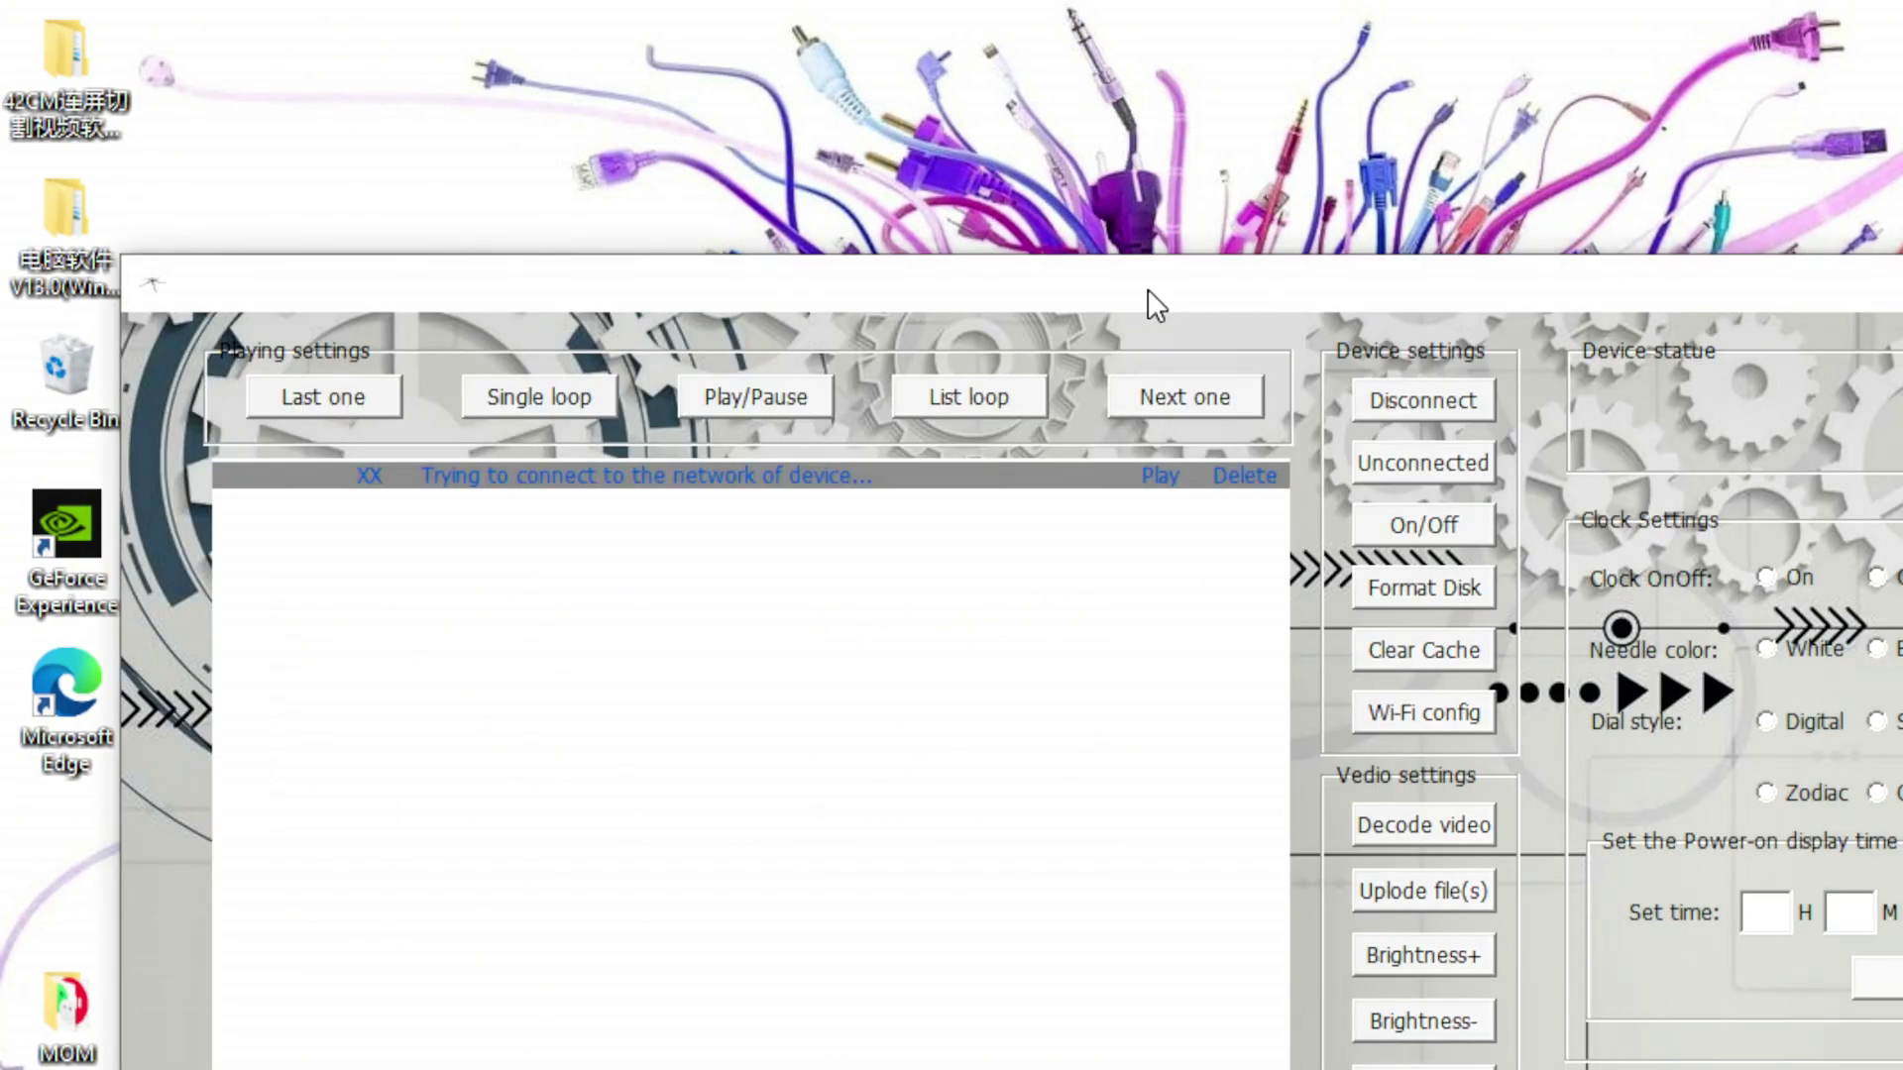
{"action": "left_click_drag", "start_coordinate": [1147, 288], "coordinate": [974, 282]}
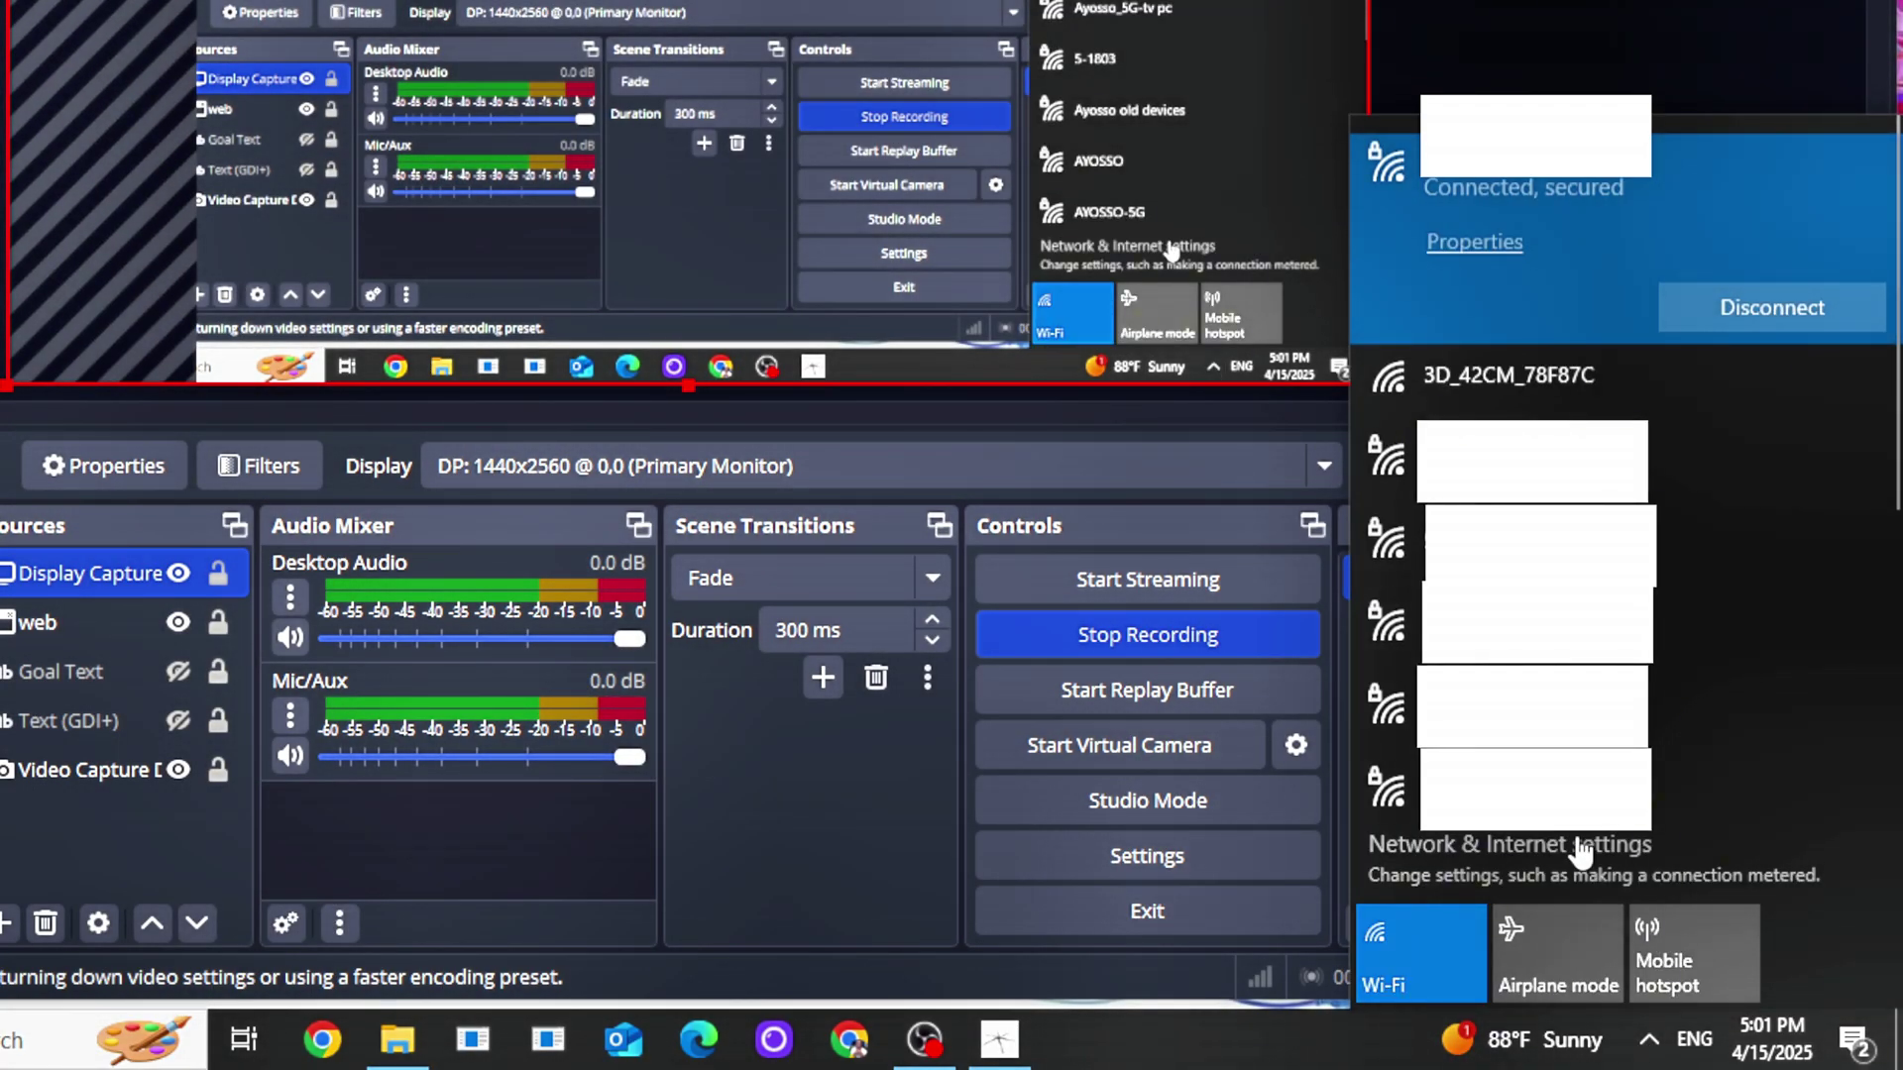
Step: Join the fan's 3D_42CM_78F87C Wi-Fi network, then dismiss the network list
{"action": "left_click", "coordinate": [1442, 394]}
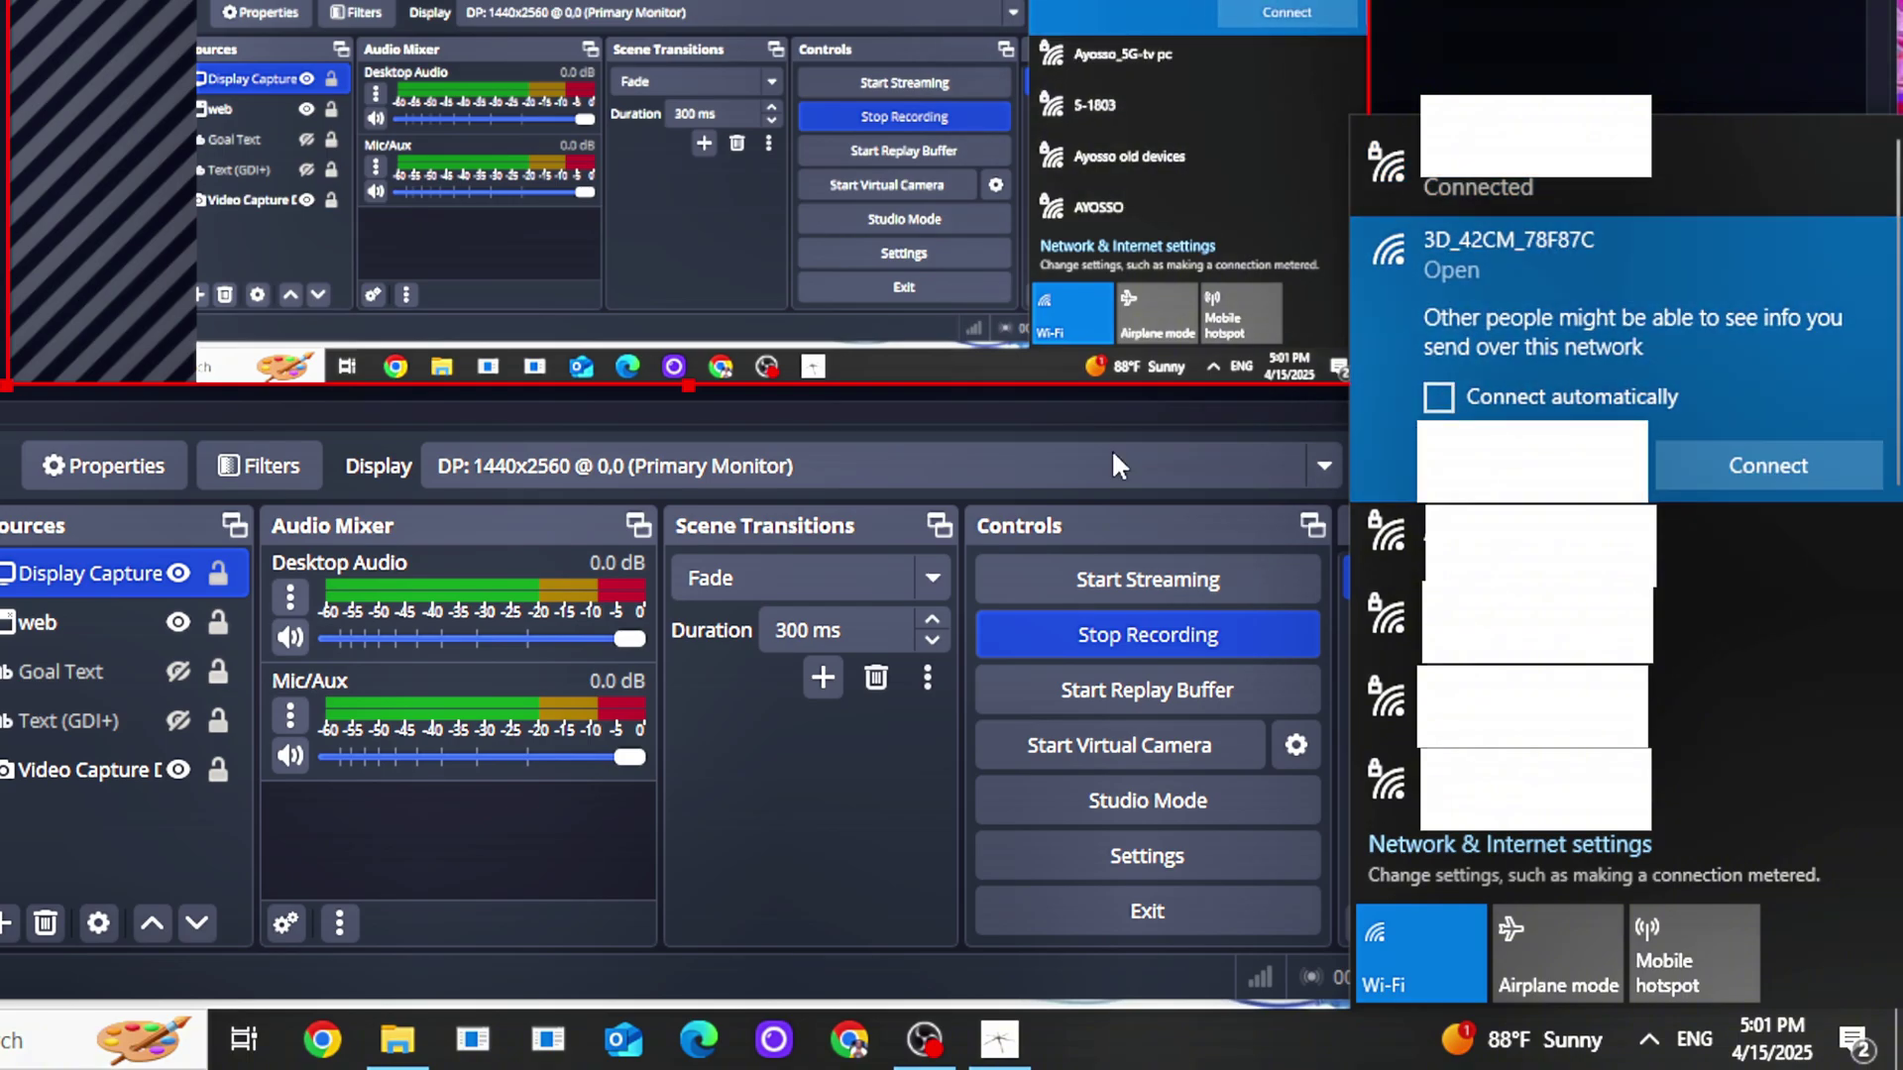
{"action": "left_click", "coordinate": [1732, 456]}
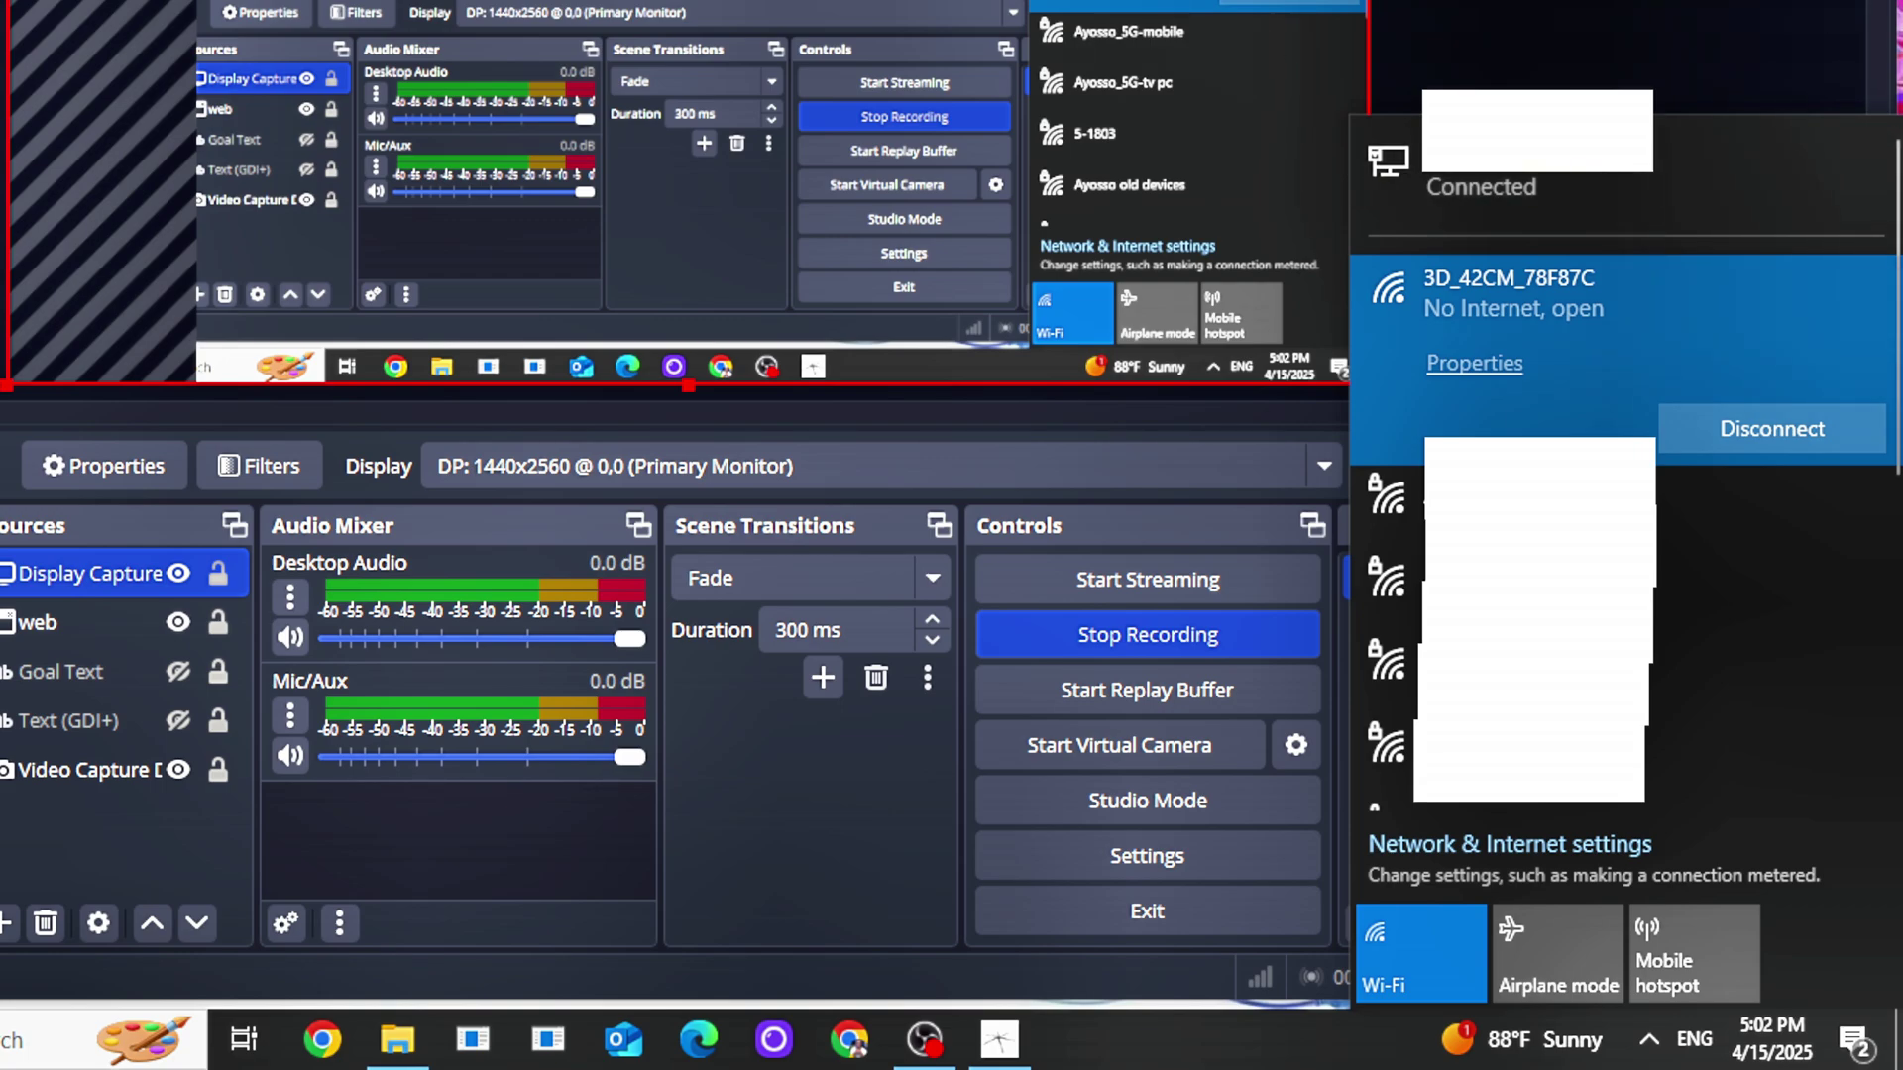
{"action": "key", "text": "Escape"}
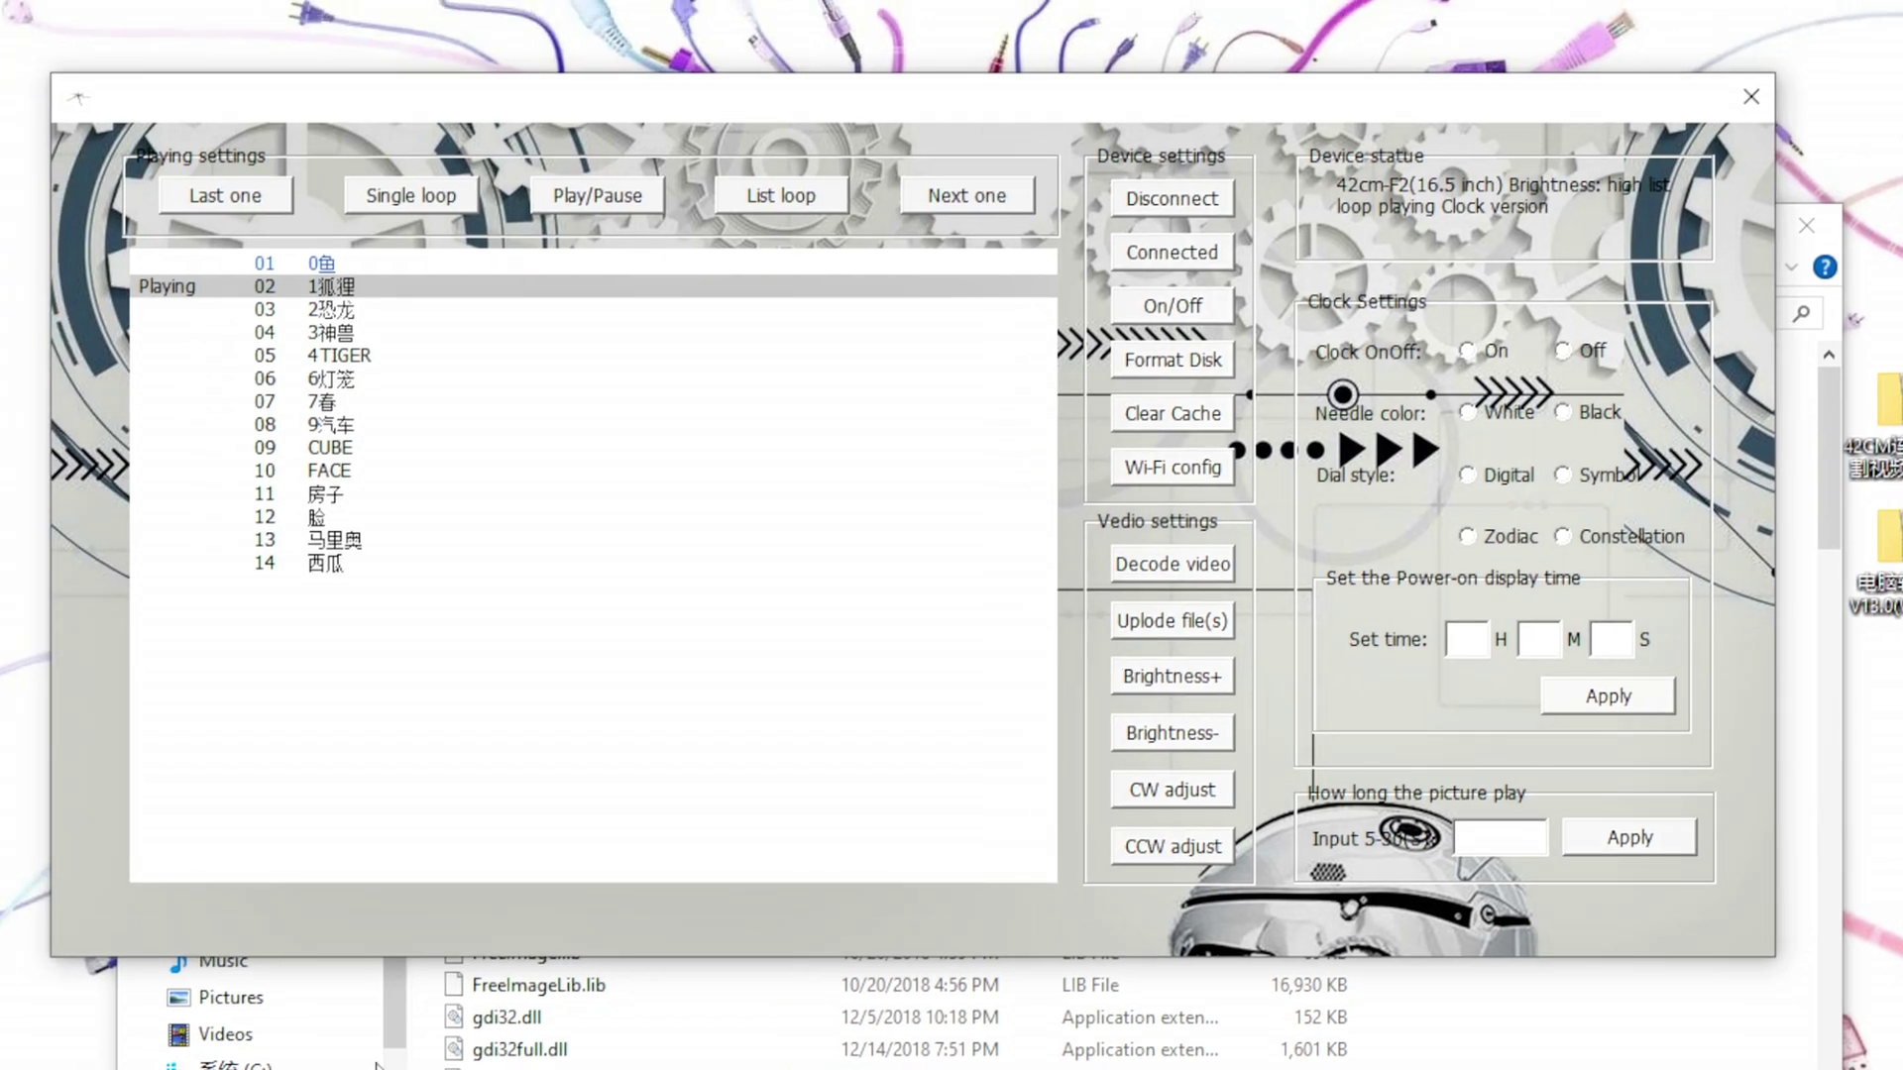
Step: Turn the fan display off and then back on
{"action": "mouse_move", "coordinate": [218, 363]}
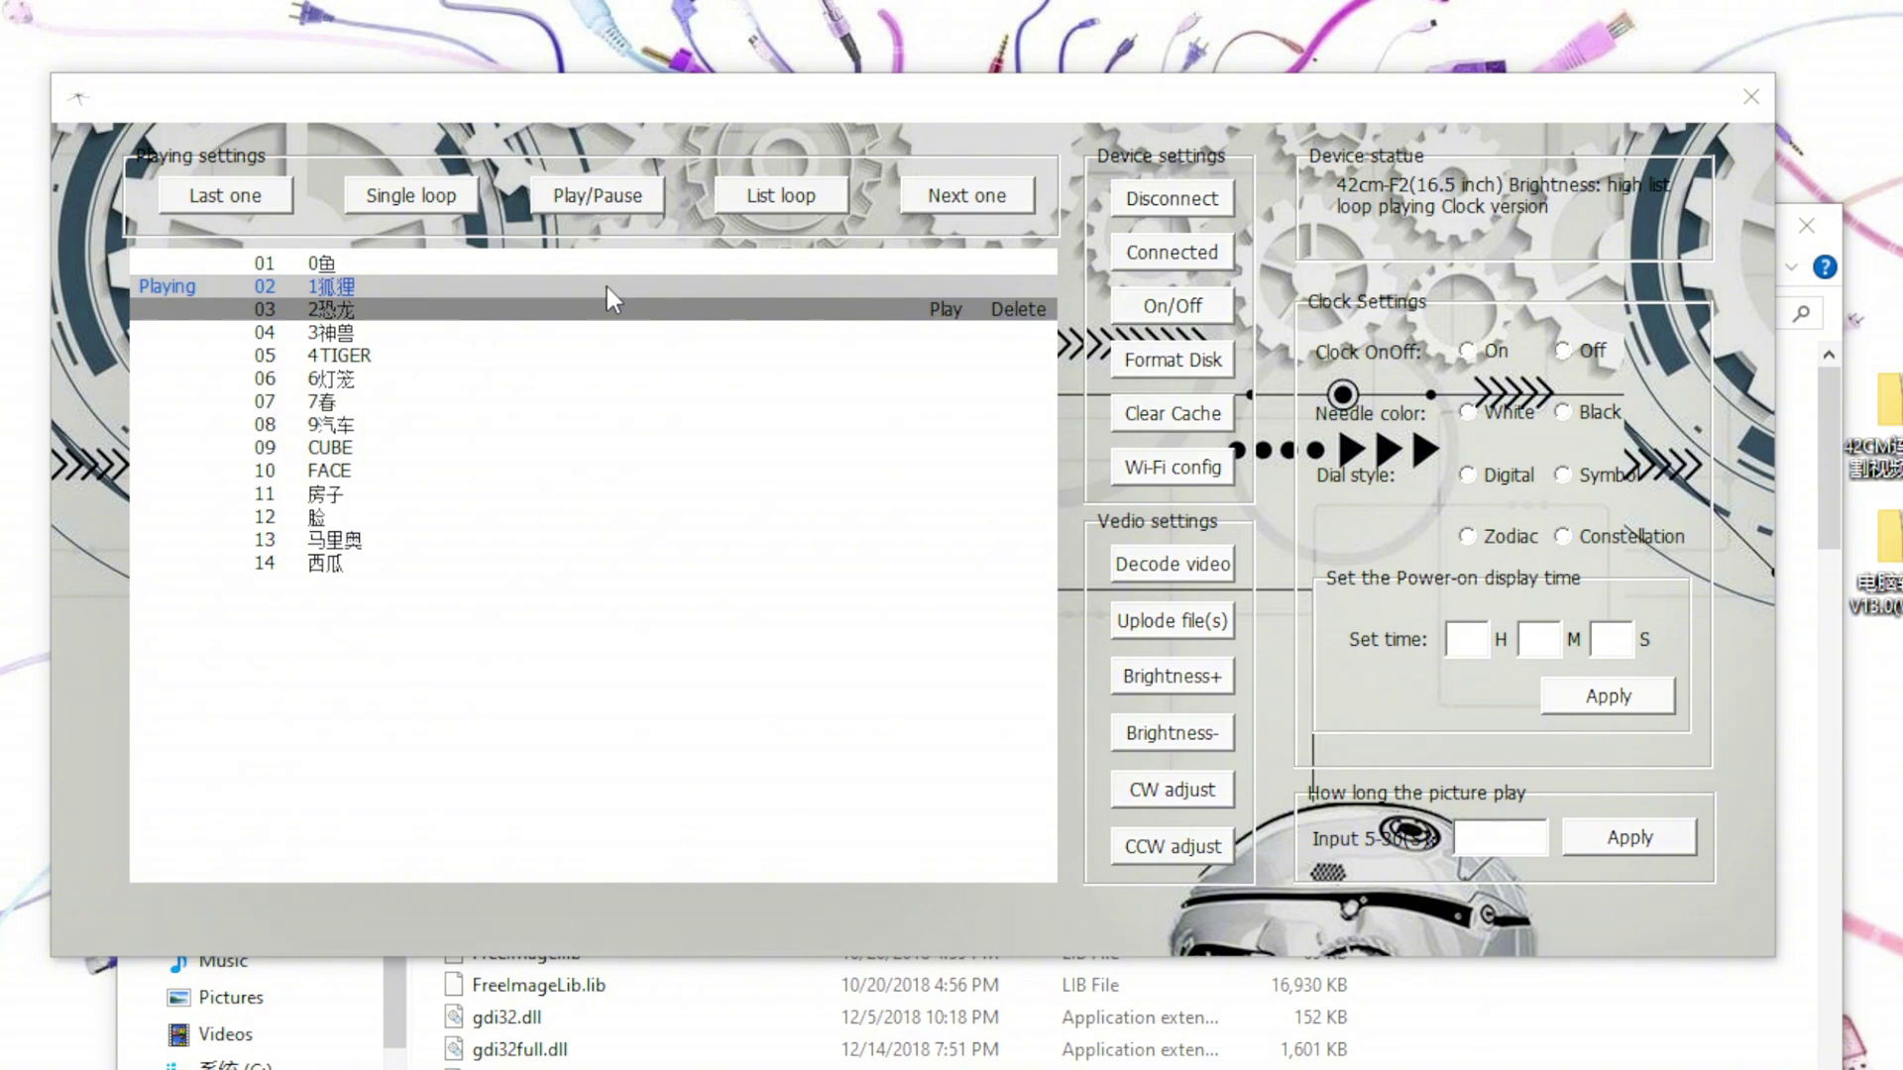
{"action": "left_click", "coordinate": [437, 540]}
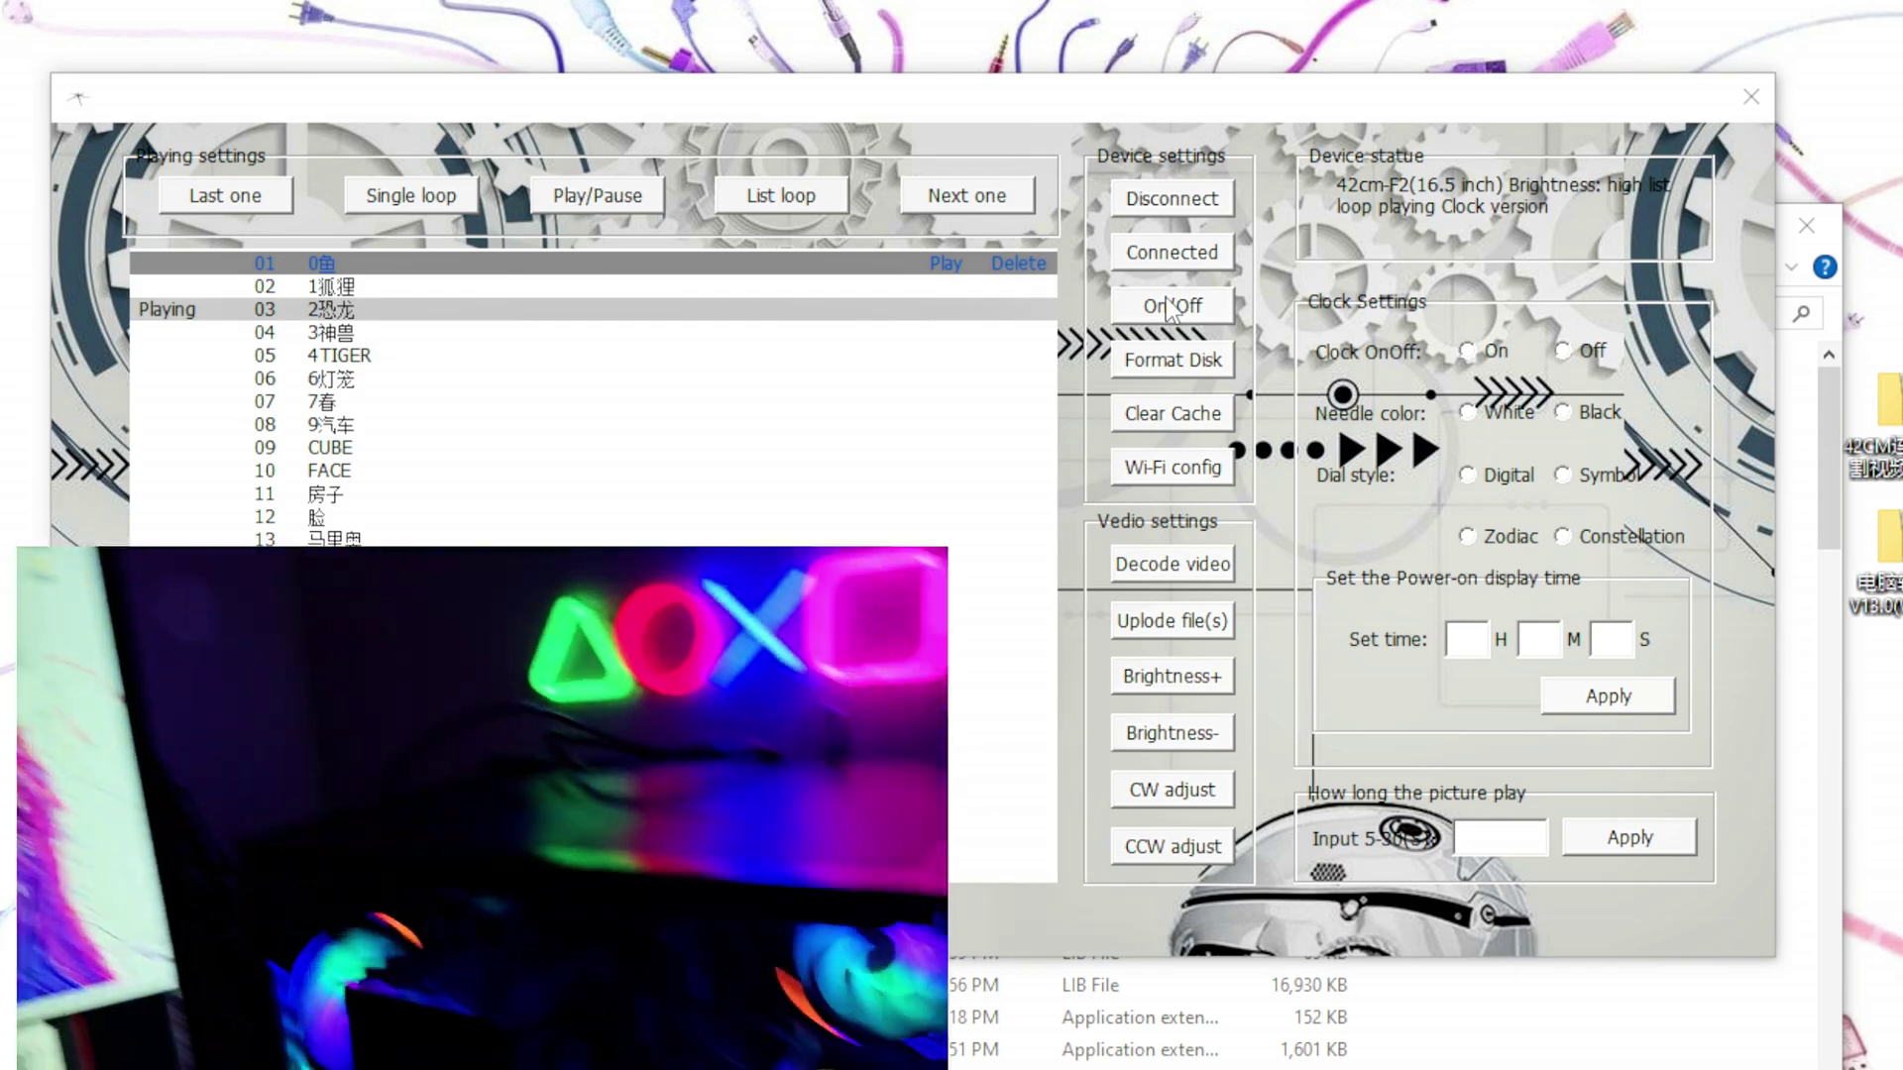
{"action": "left_click", "coordinate": [595, 355]}
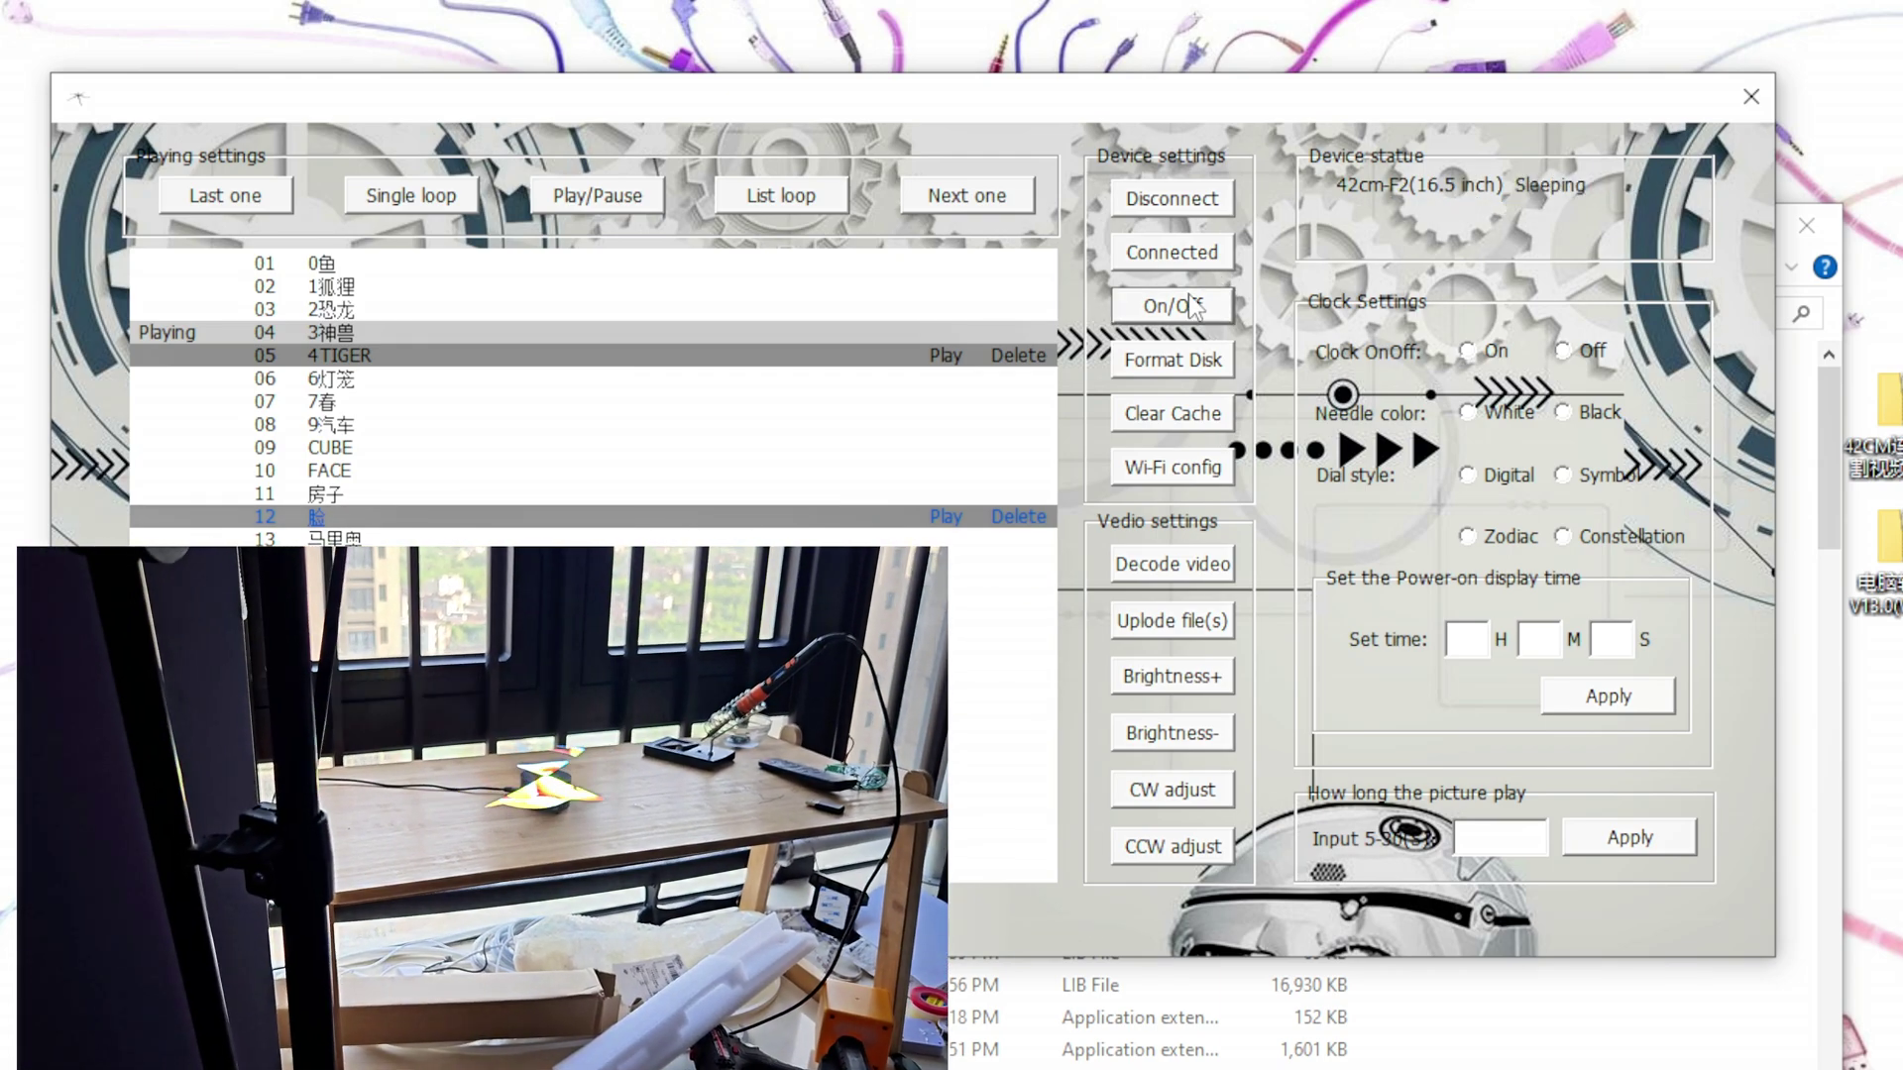
{"action": "left_click", "coordinate": [1197, 307]}
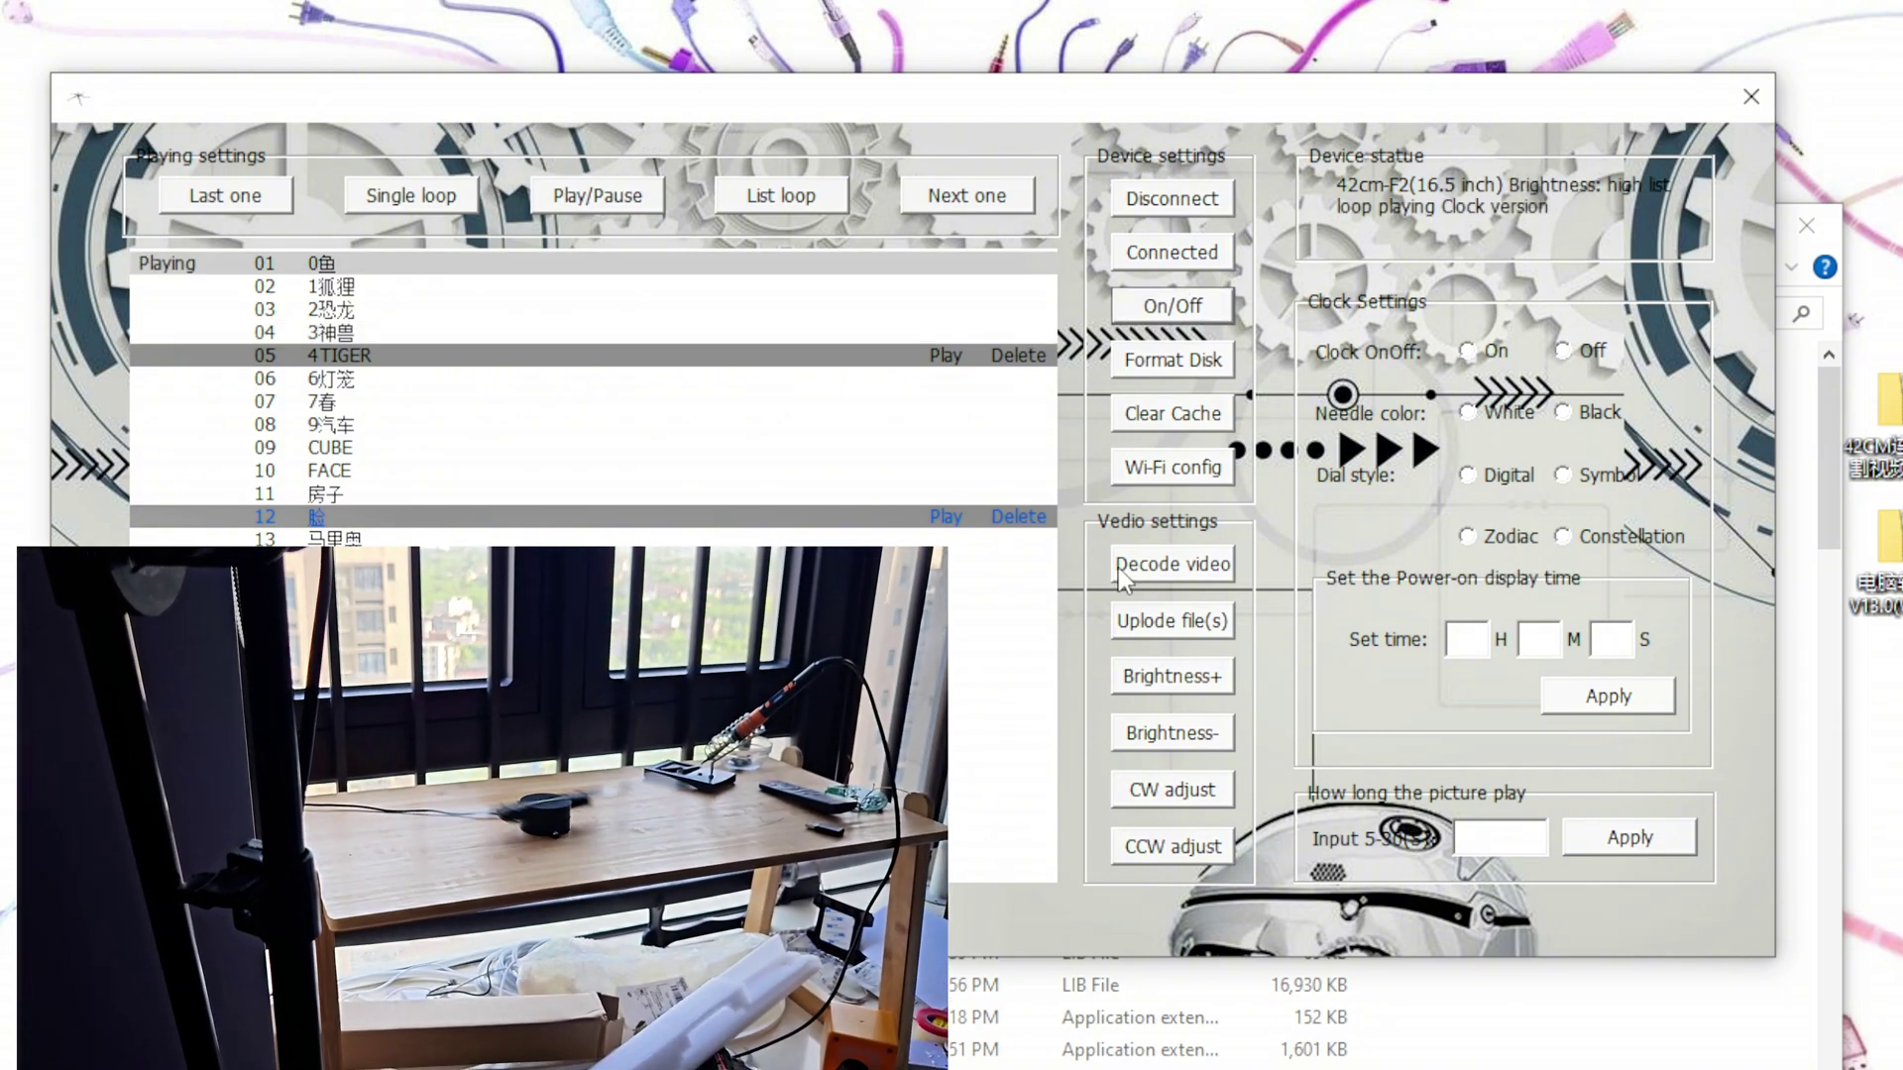
Step: Step through the playlist from 2恐龙, 3神兽, 4TIGER and CUBE until 10 FACE plays
{"action": "left_click", "coordinate": [985, 202]}
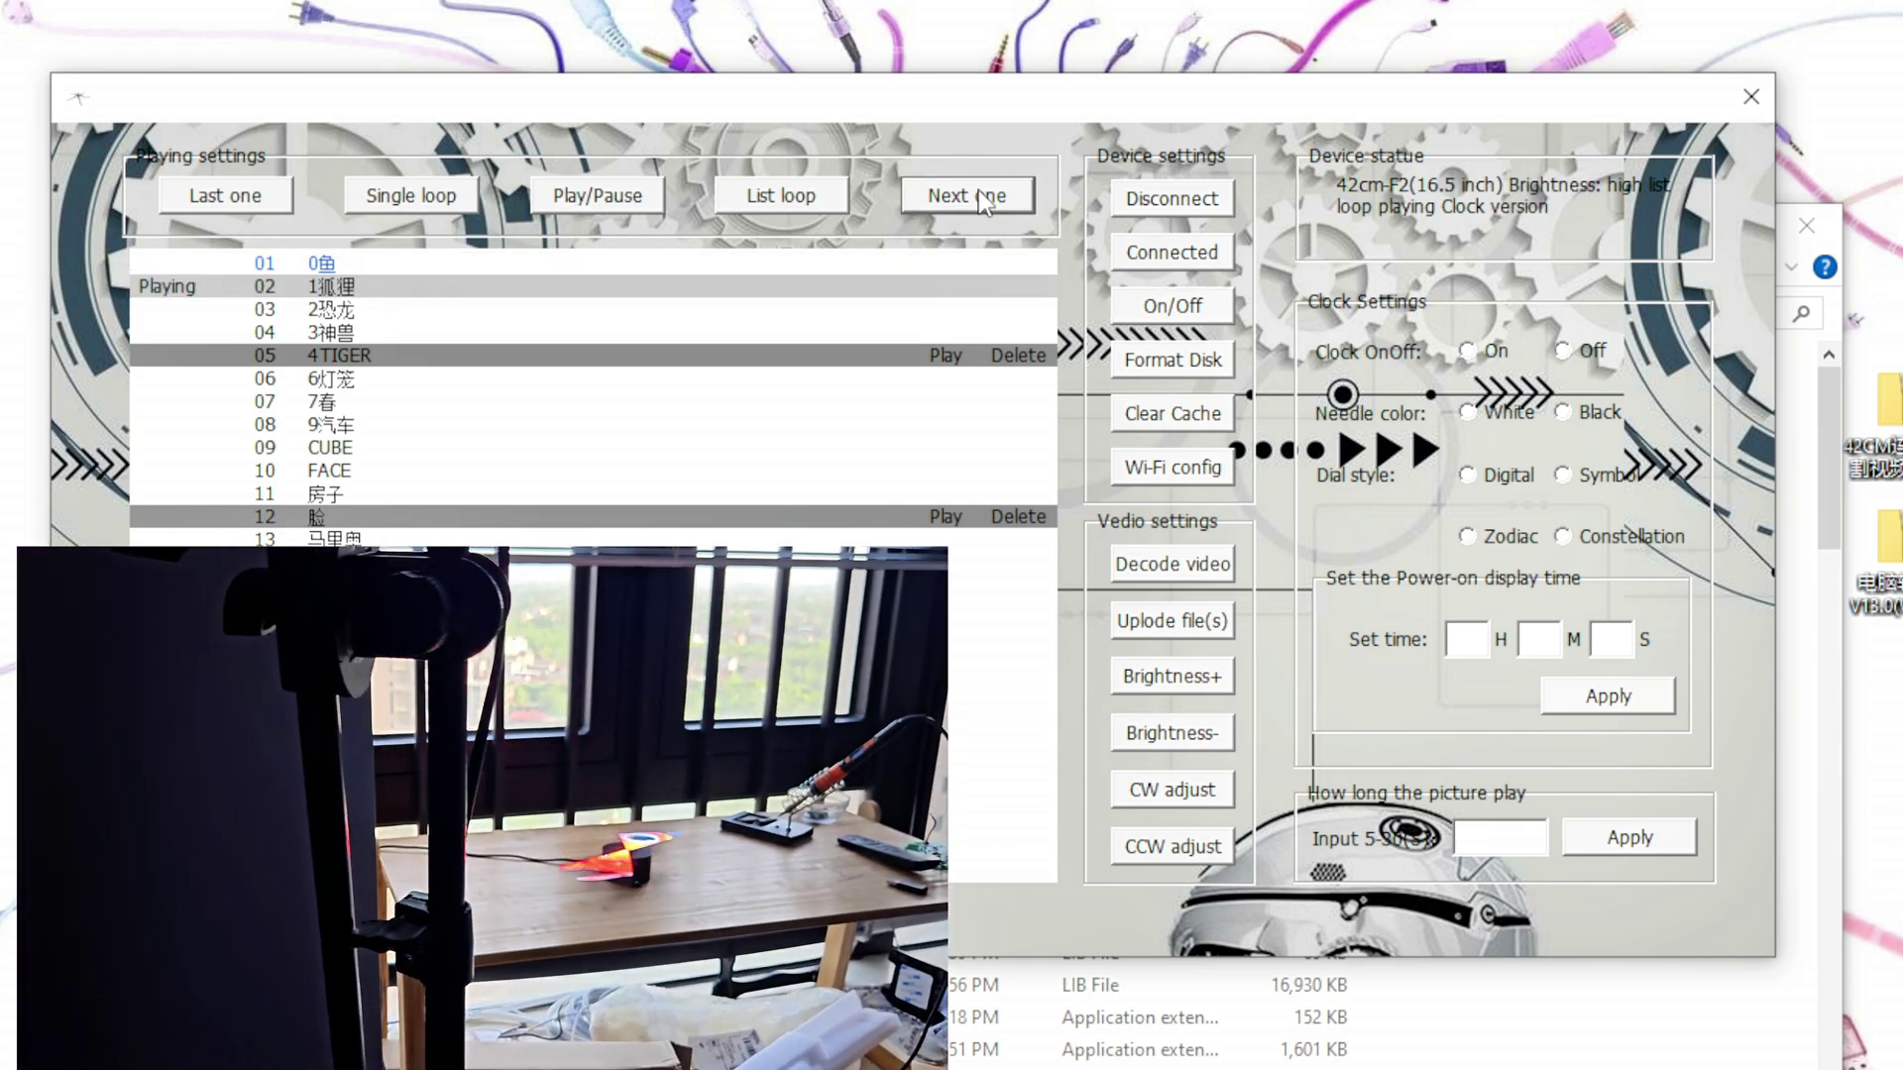
{"action": "left_click", "coordinate": [978, 194]}
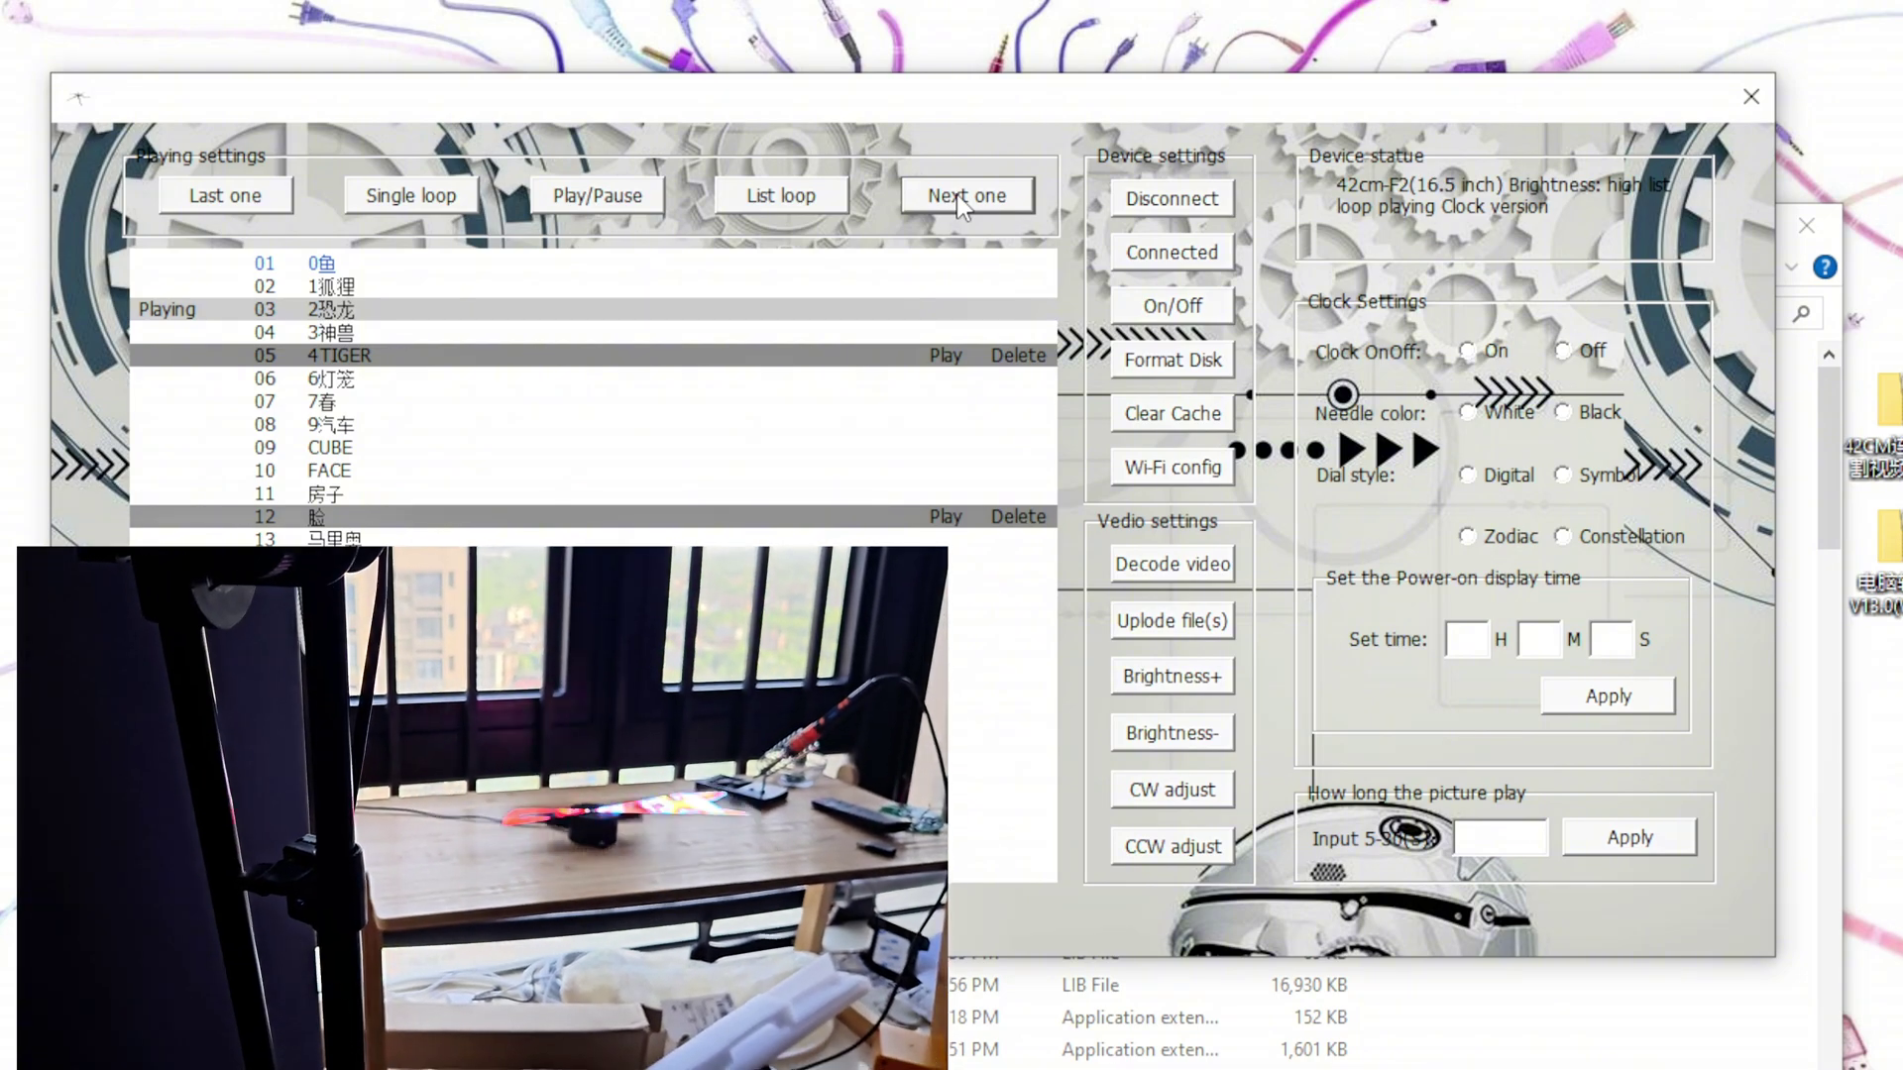
{"action": "left_click", "coordinate": [960, 202]}
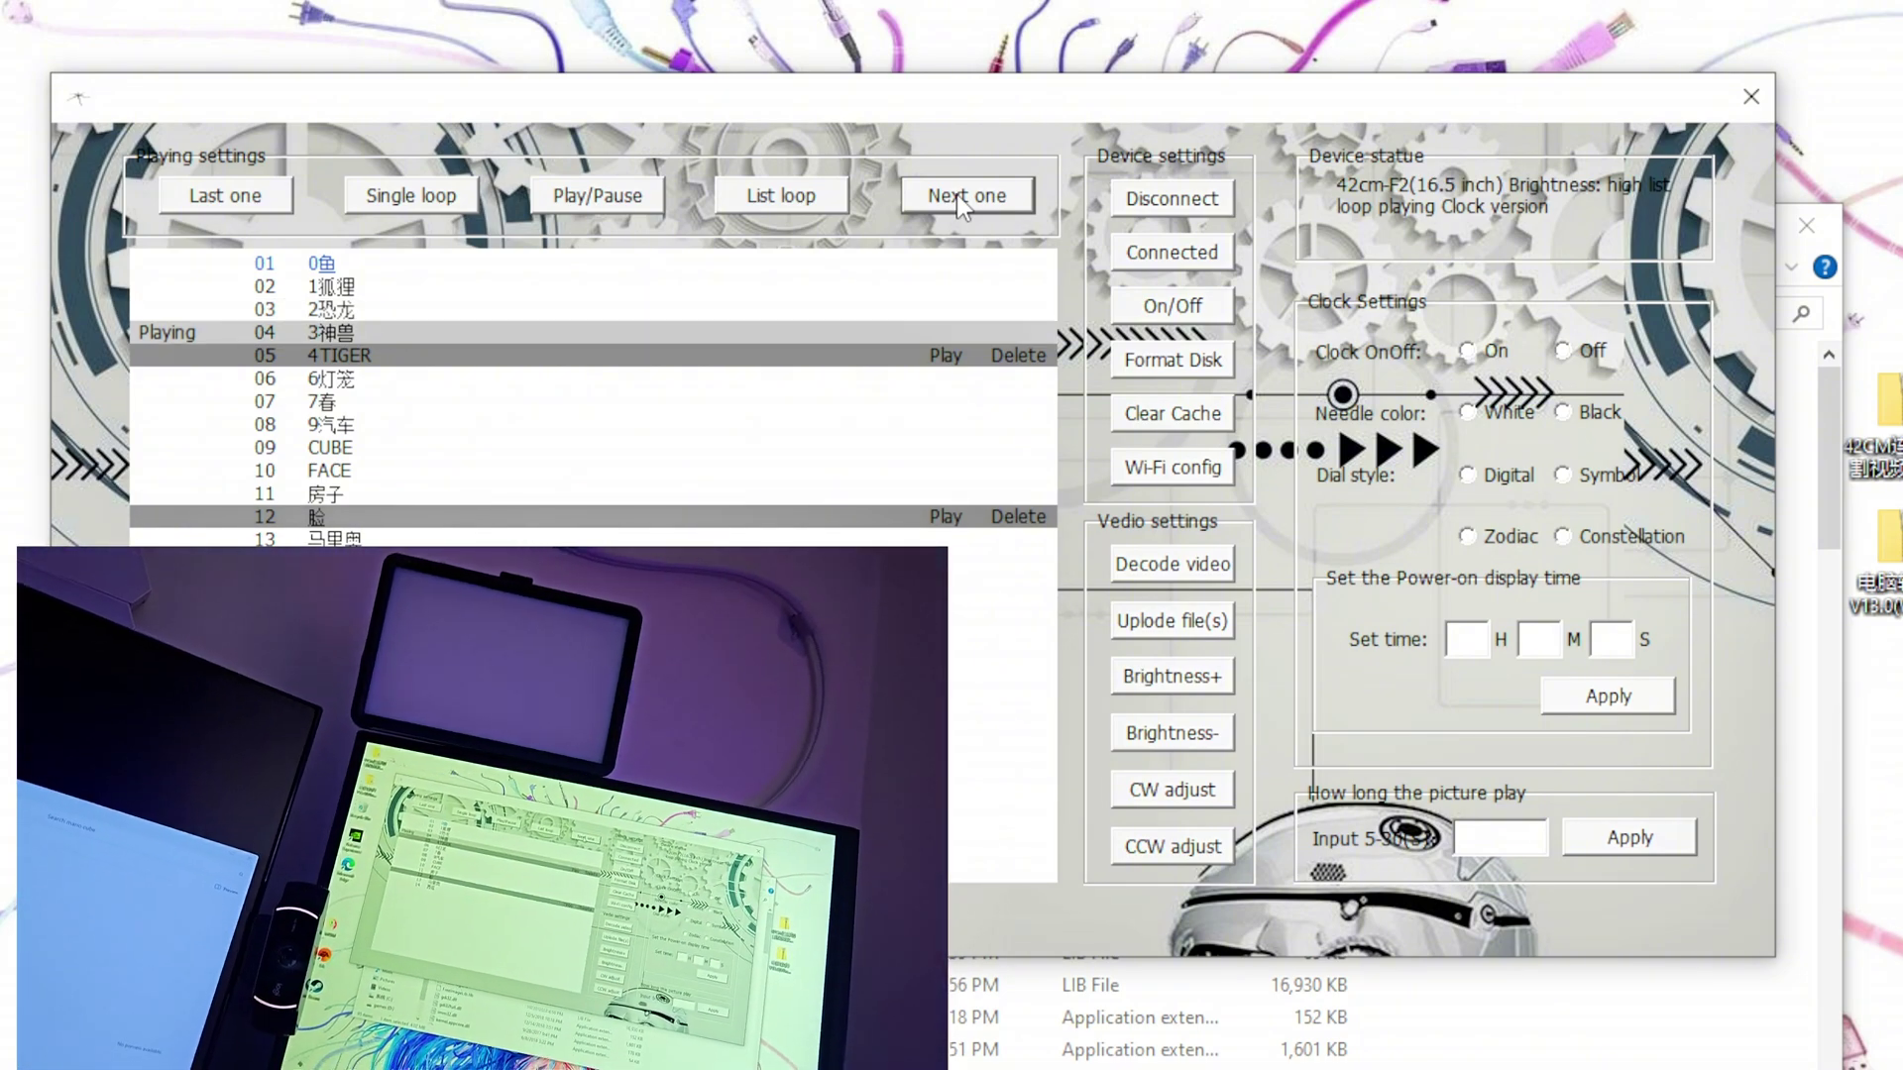
{"action": "left_click", "coordinate": [957, 198]}
{"action": "left_click", "coordinate": [958, 198]}
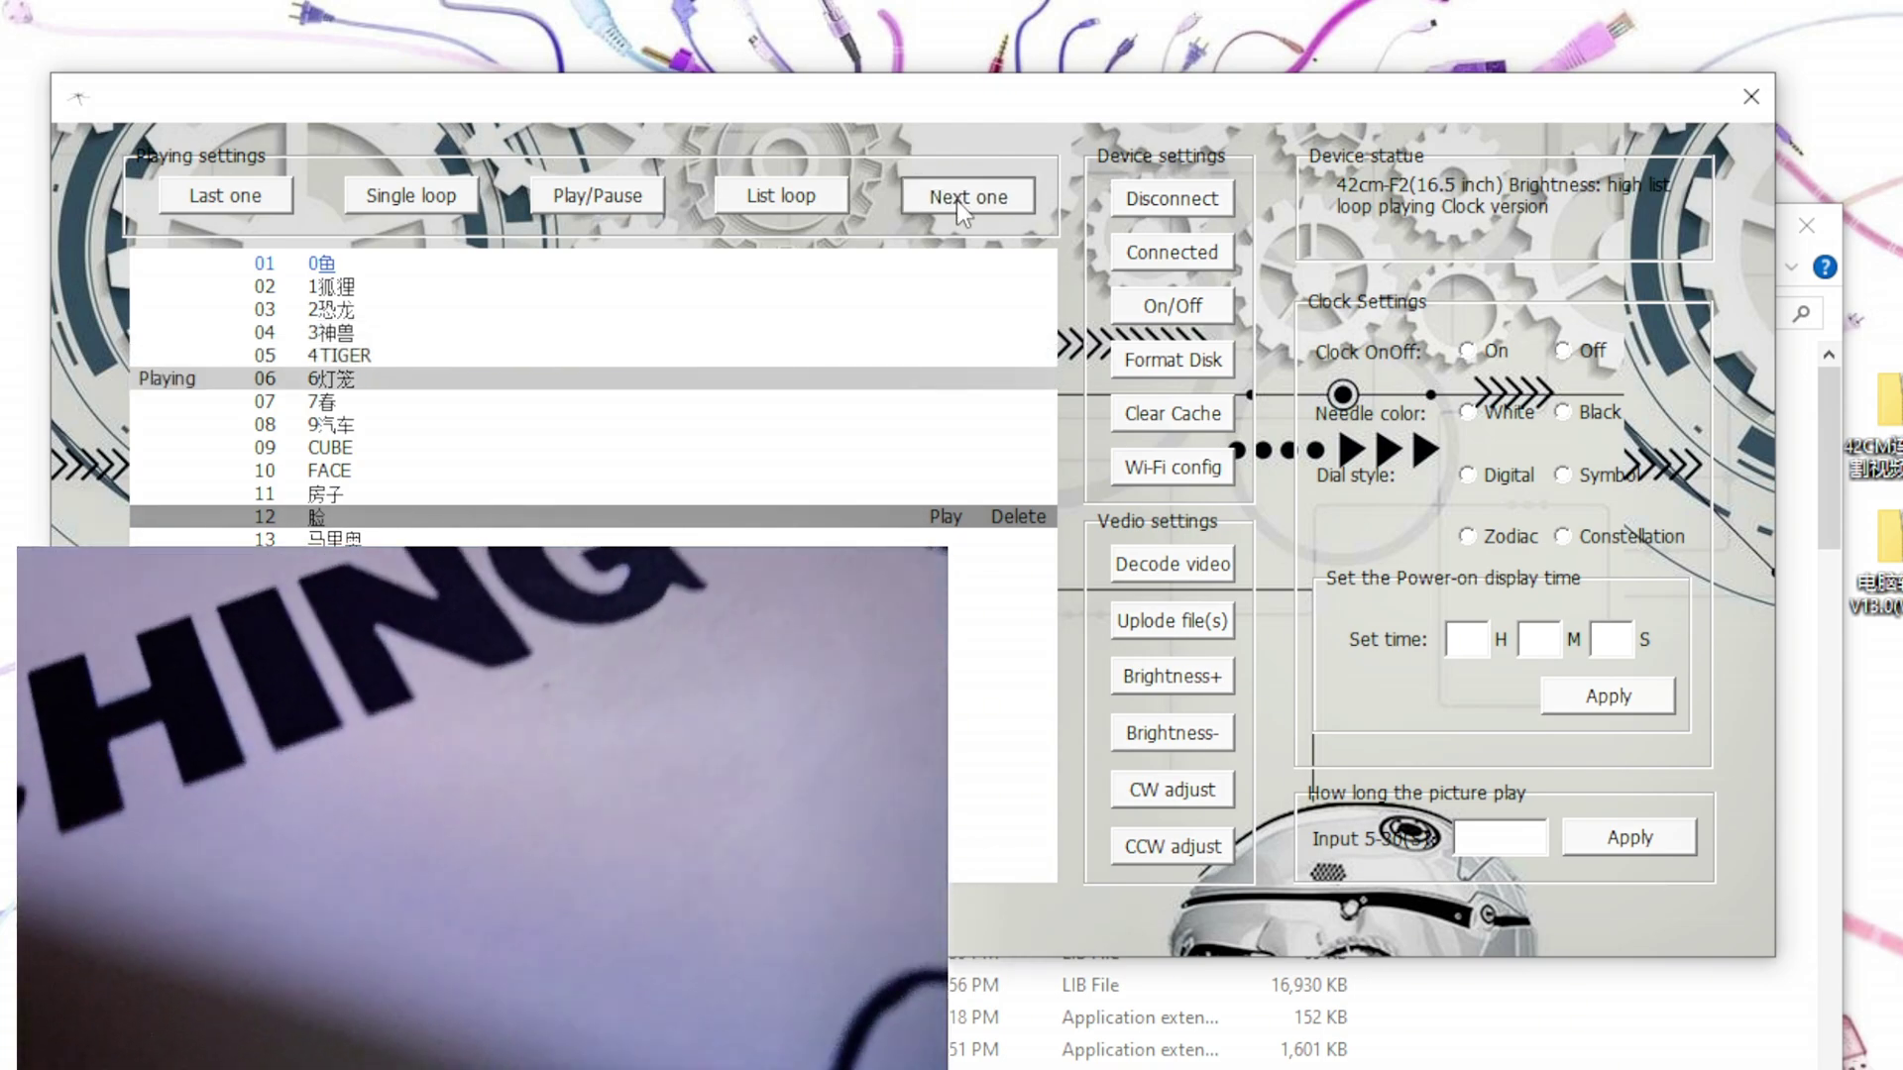
{"action": "left_click", "coordinate": [958, 198]}
{"action": "left_click", "coordinate": [957, 198]}
{"action": "left_click", "coordinate": [957, 198]}
{"action": "left_click", "coordinate": [957, 199]}
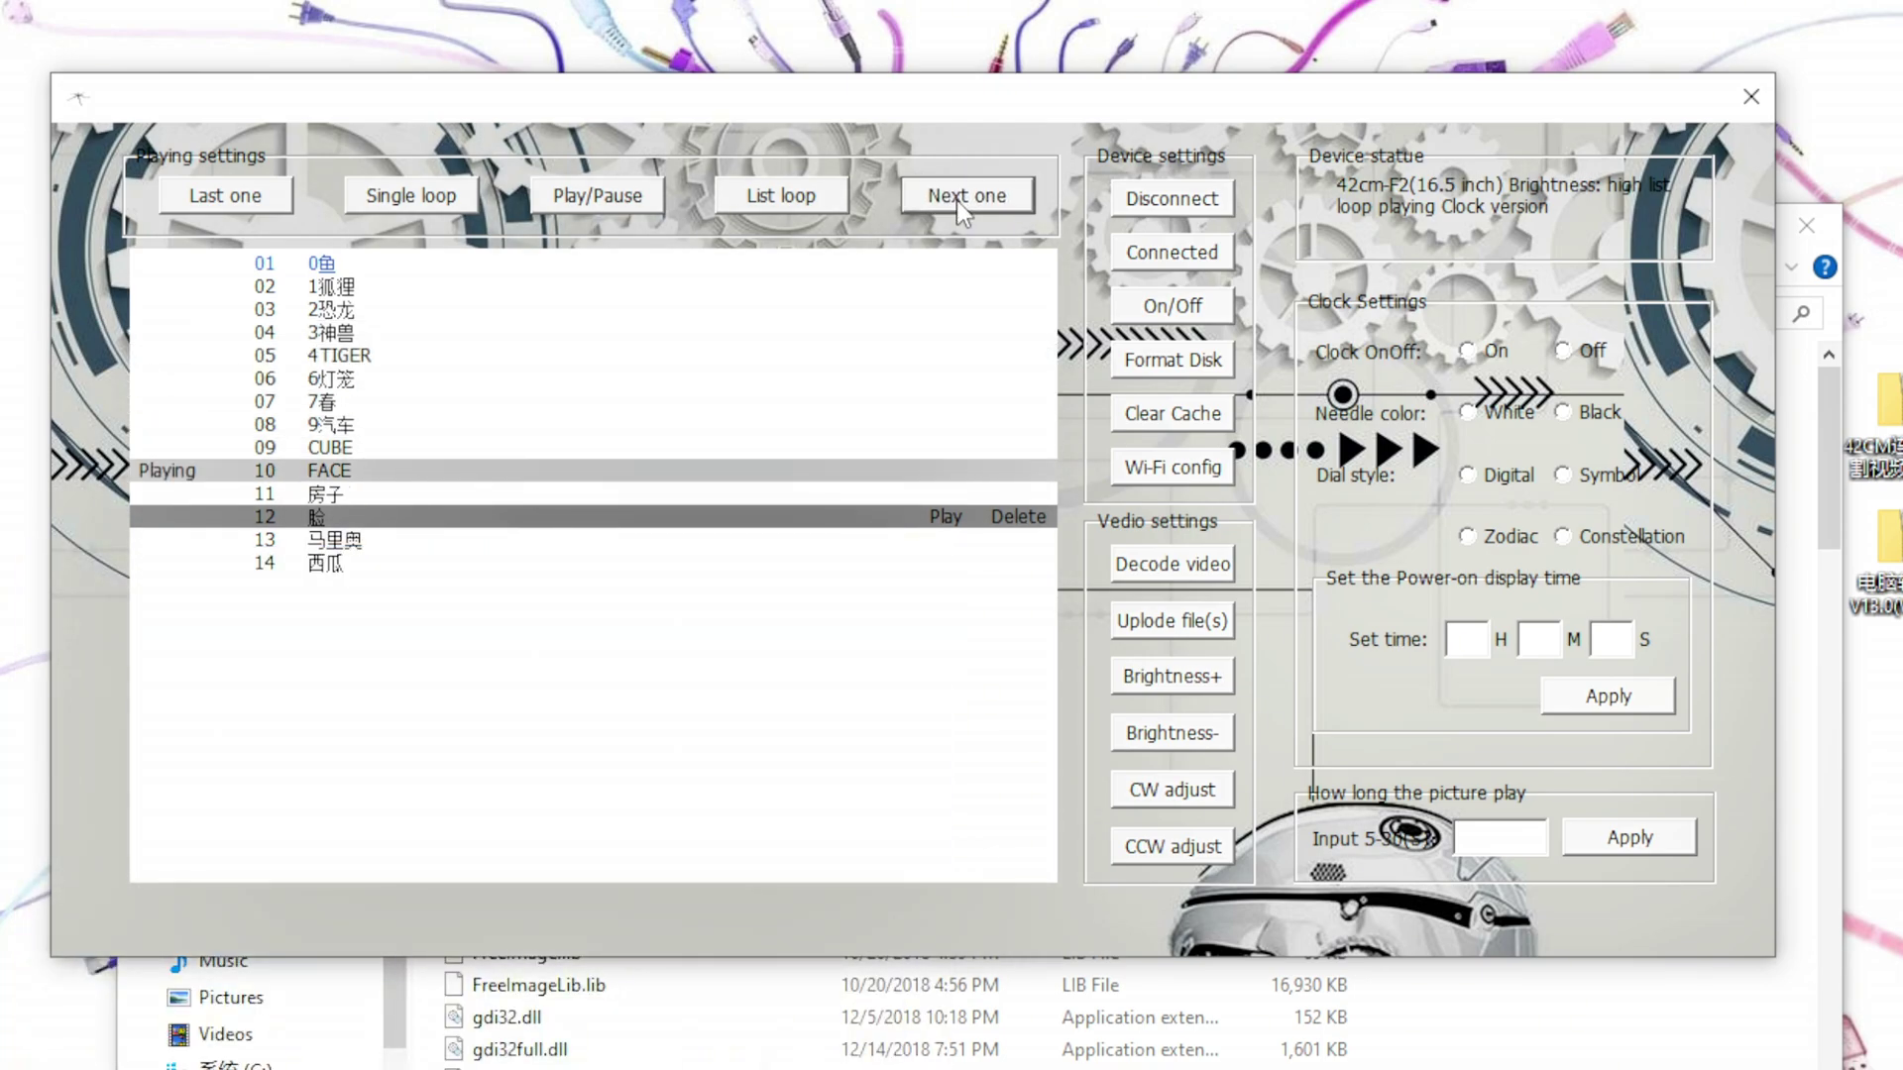
{"action": "left_click", "coordinate": [416, 539]}
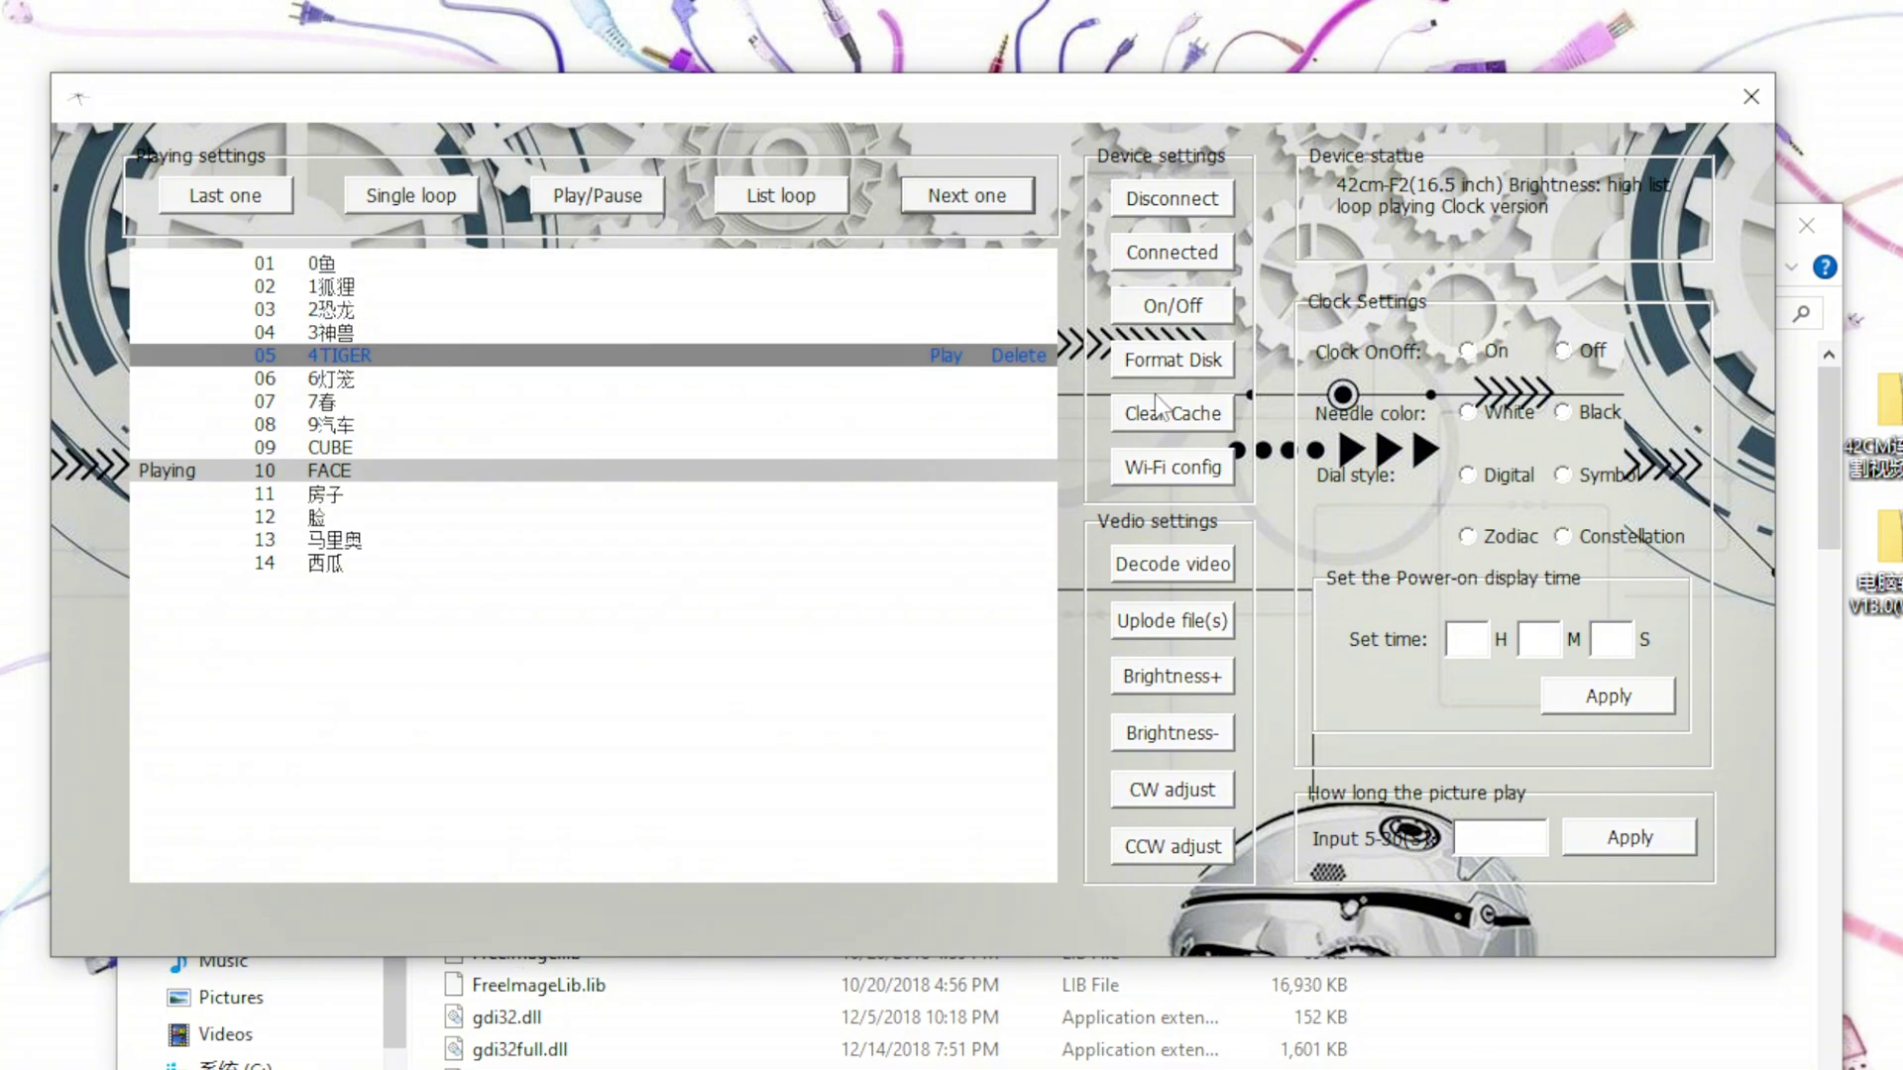
Step: Dismiss the upload window twice without files, then remove FACE, leaving 13 clips
{"action": "left_click", "coordinate": [1146, 617]}
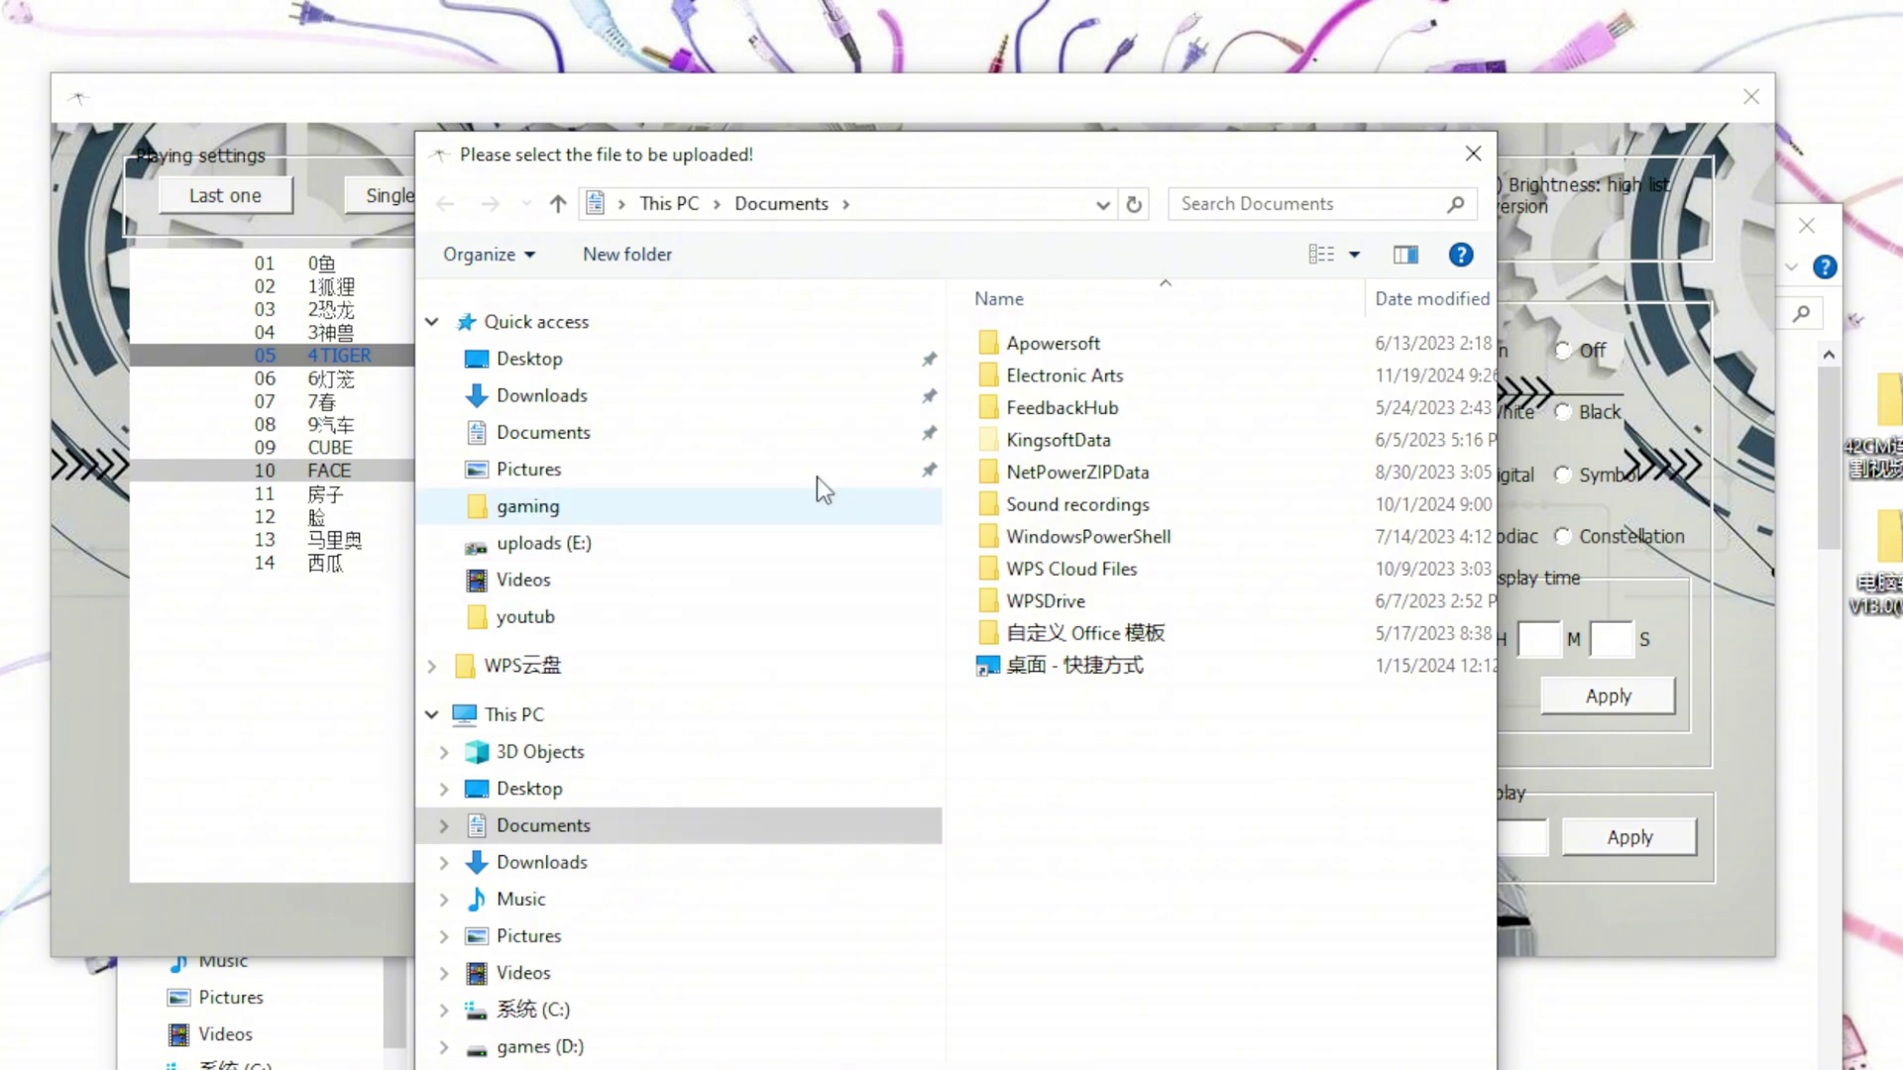
{"action": "left_click", "coordinate": [1471, 152]}
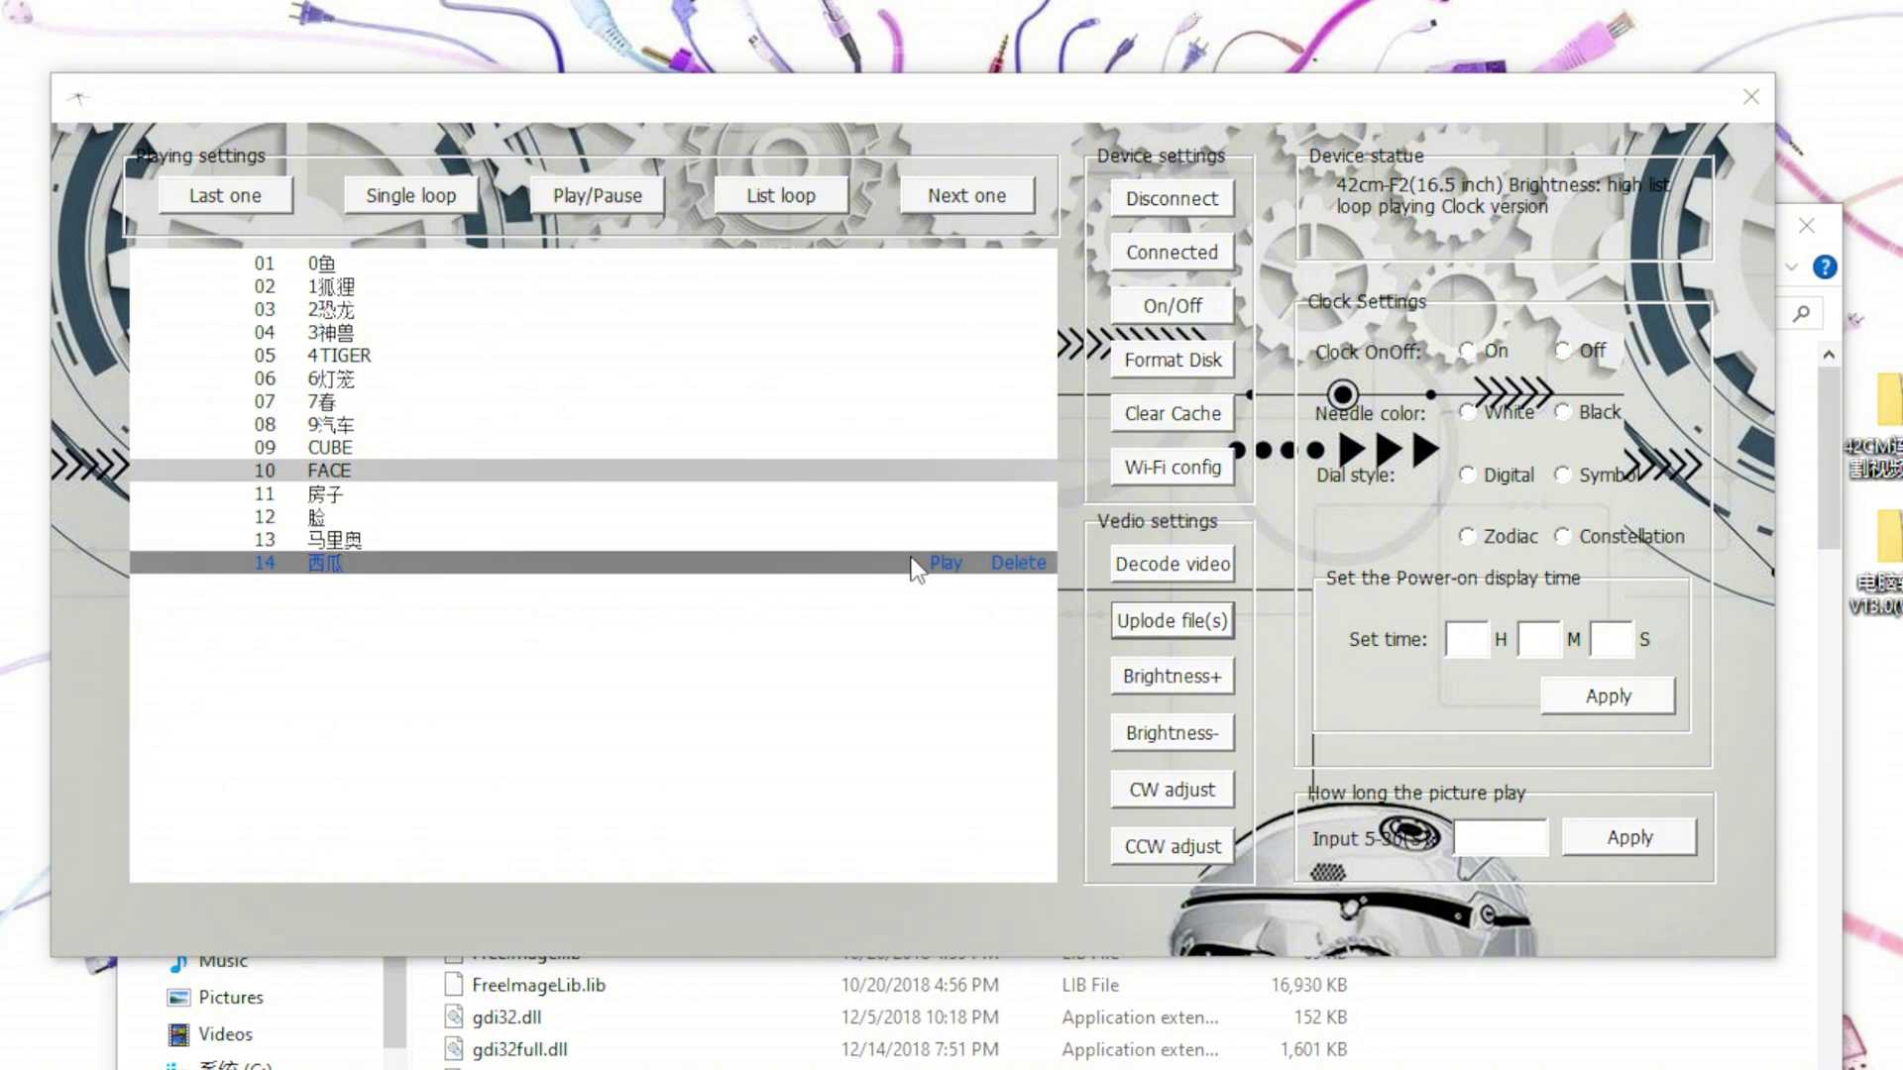
{"action": "left_click", "coordinate": [1165, 630]}
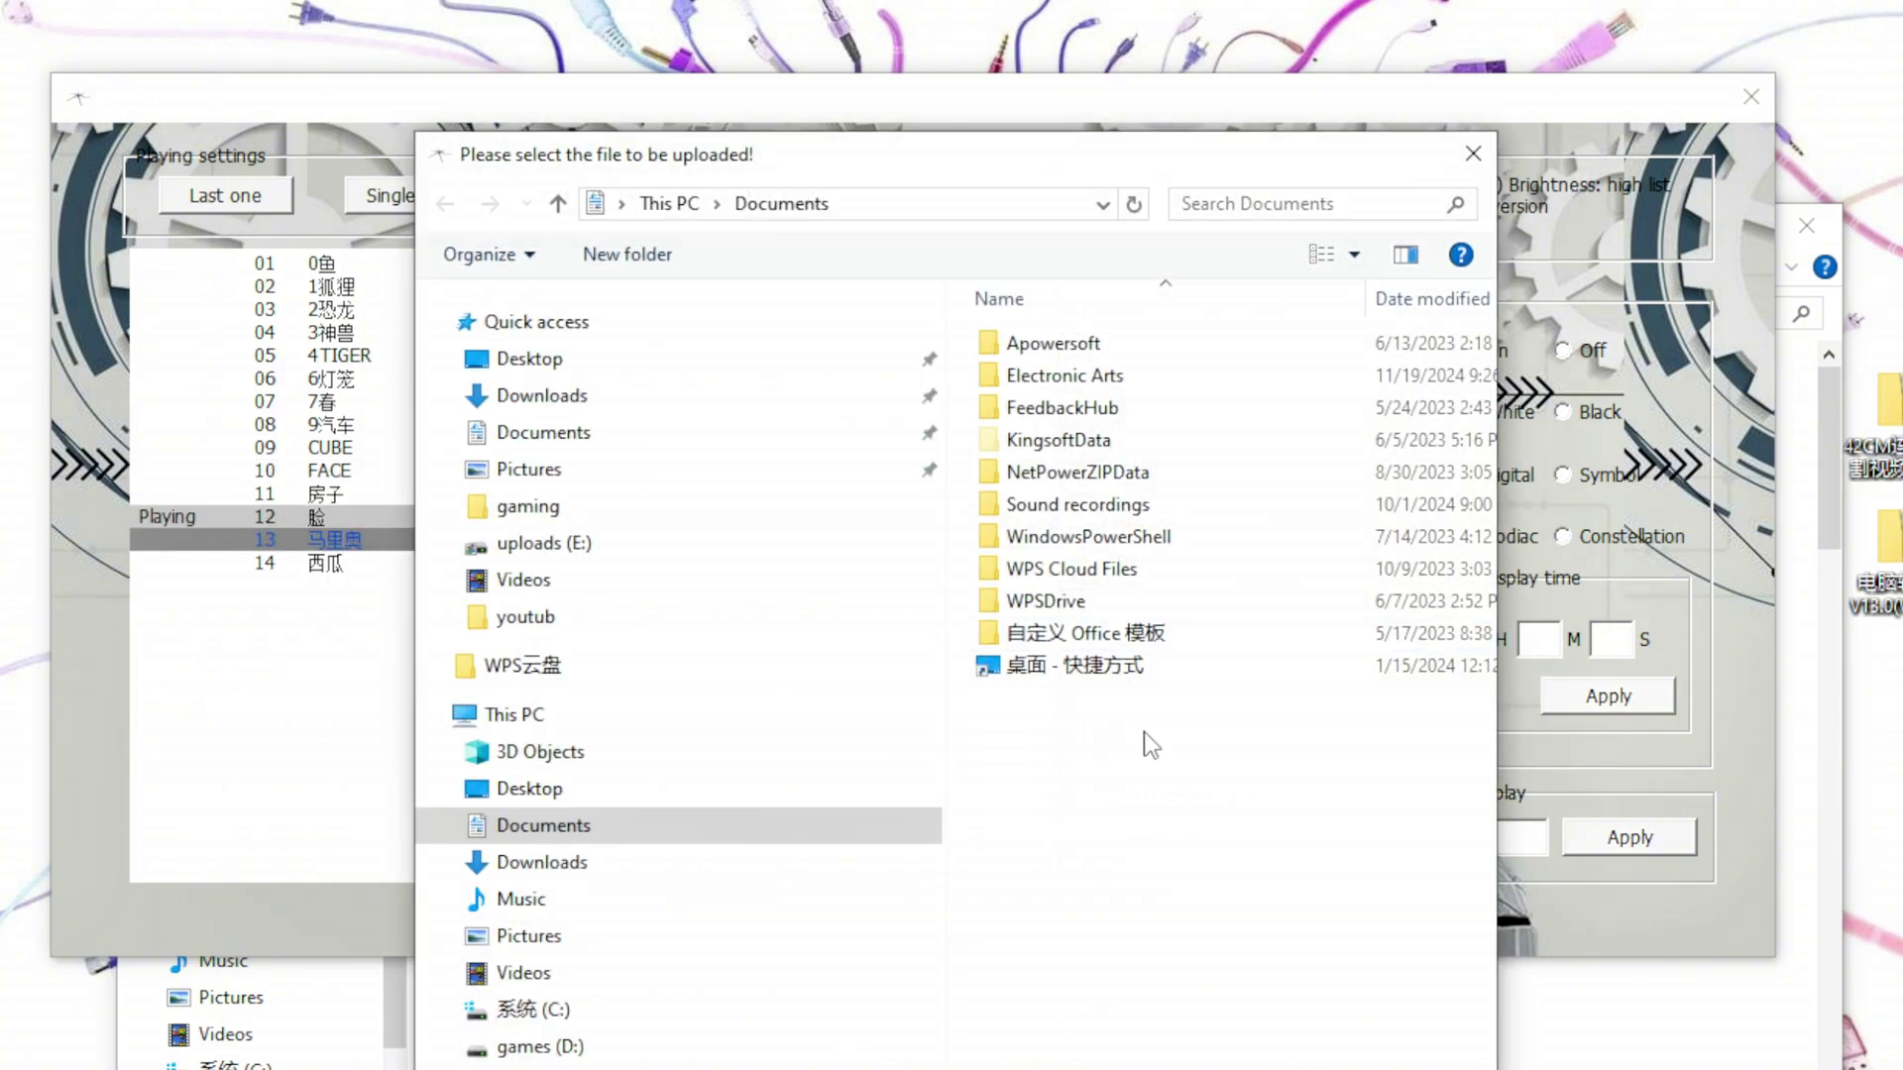
{"action": "left_click", "coordinate": [1491, 153]}
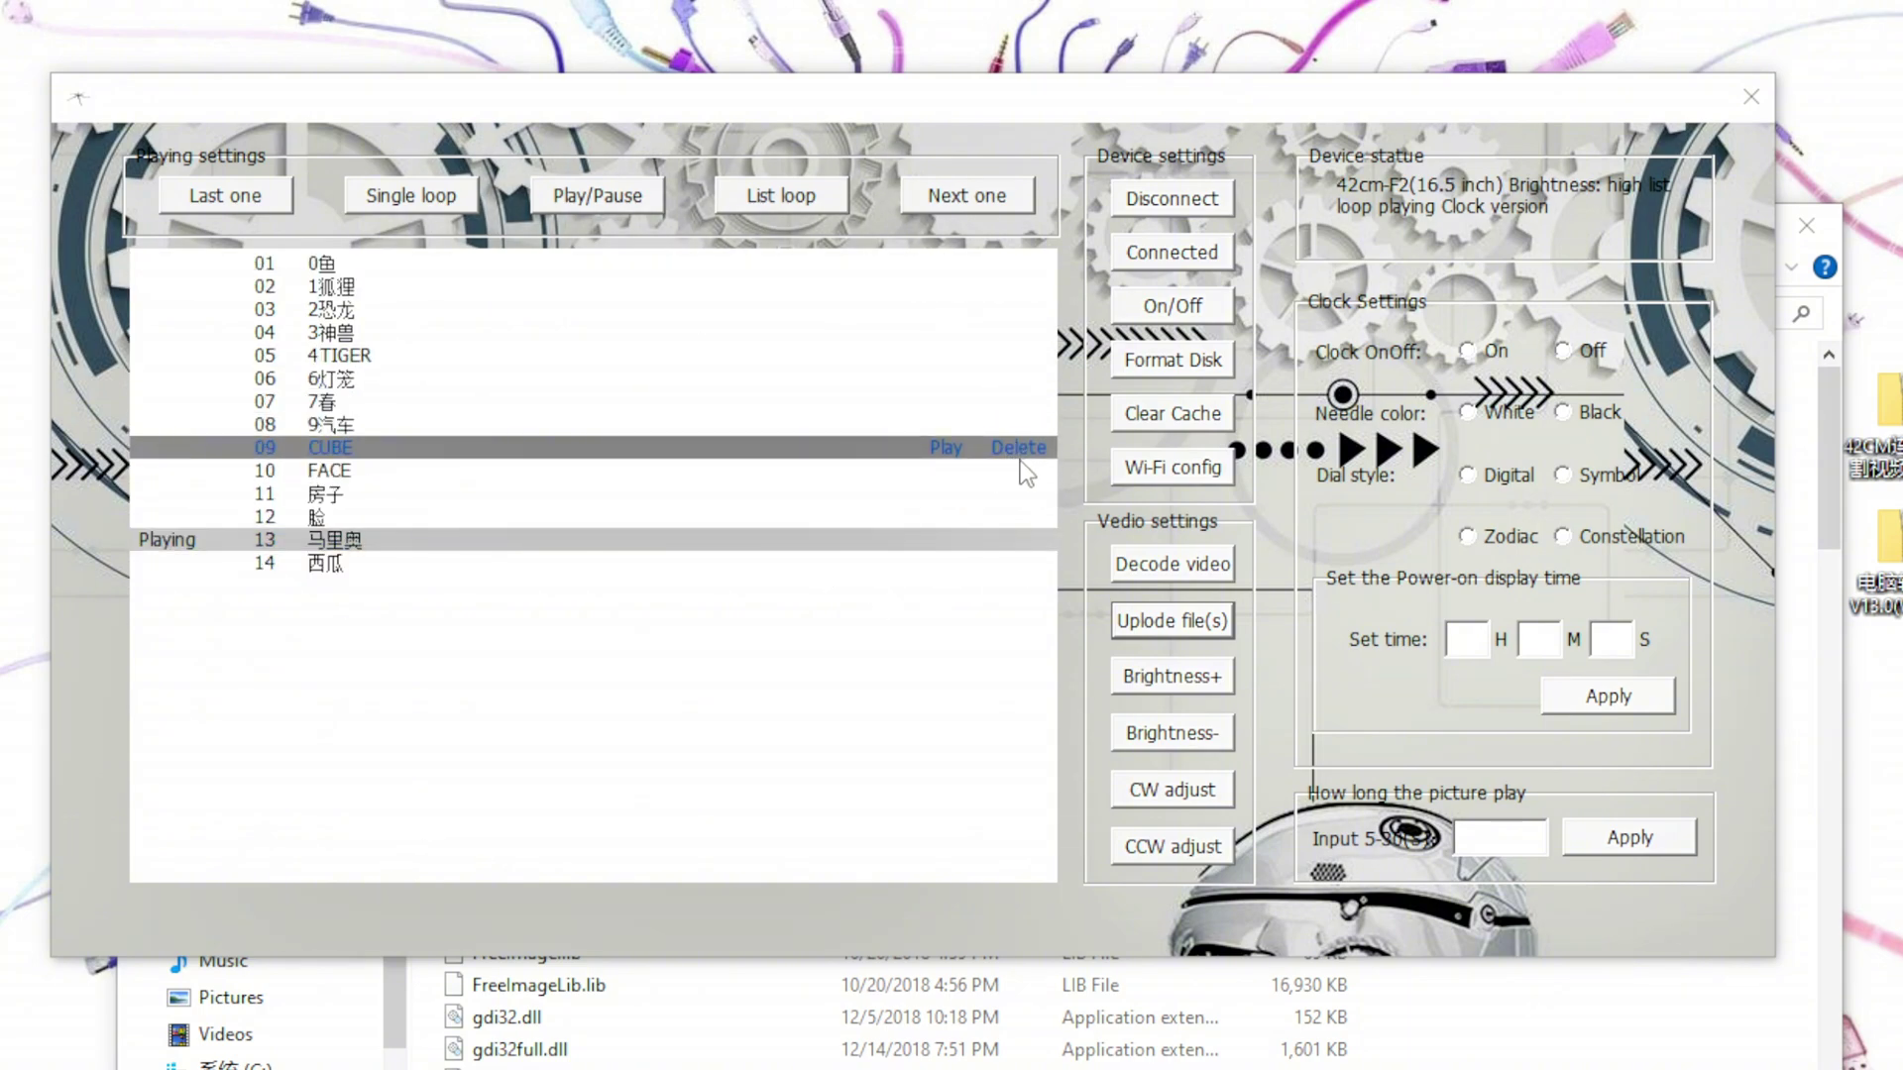
{"action": "left_click", "coordinate": [1021, 472]}
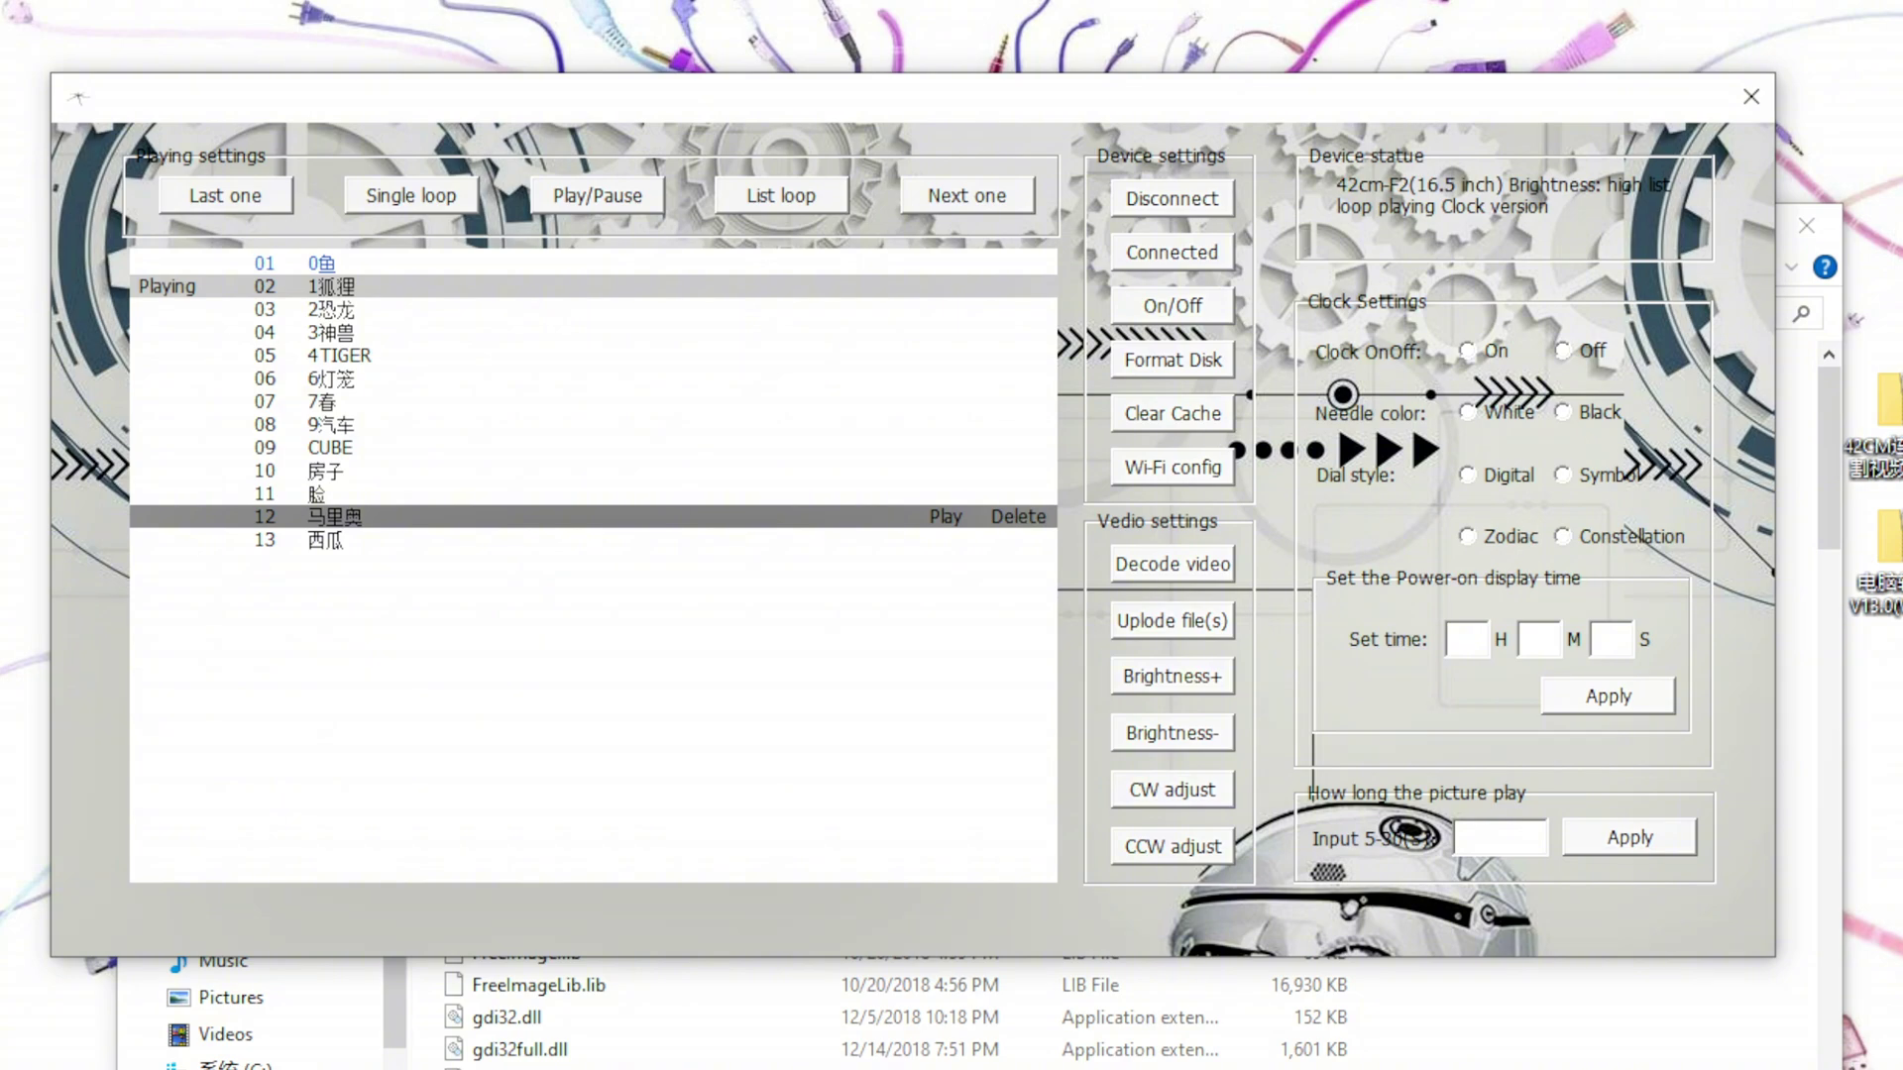
Step: Move the Chrome window below the fan app and load youtube.com
{"action": "left_click_drag", "start_coordinate": [1461, 632], "coordinate": [991, 726]}
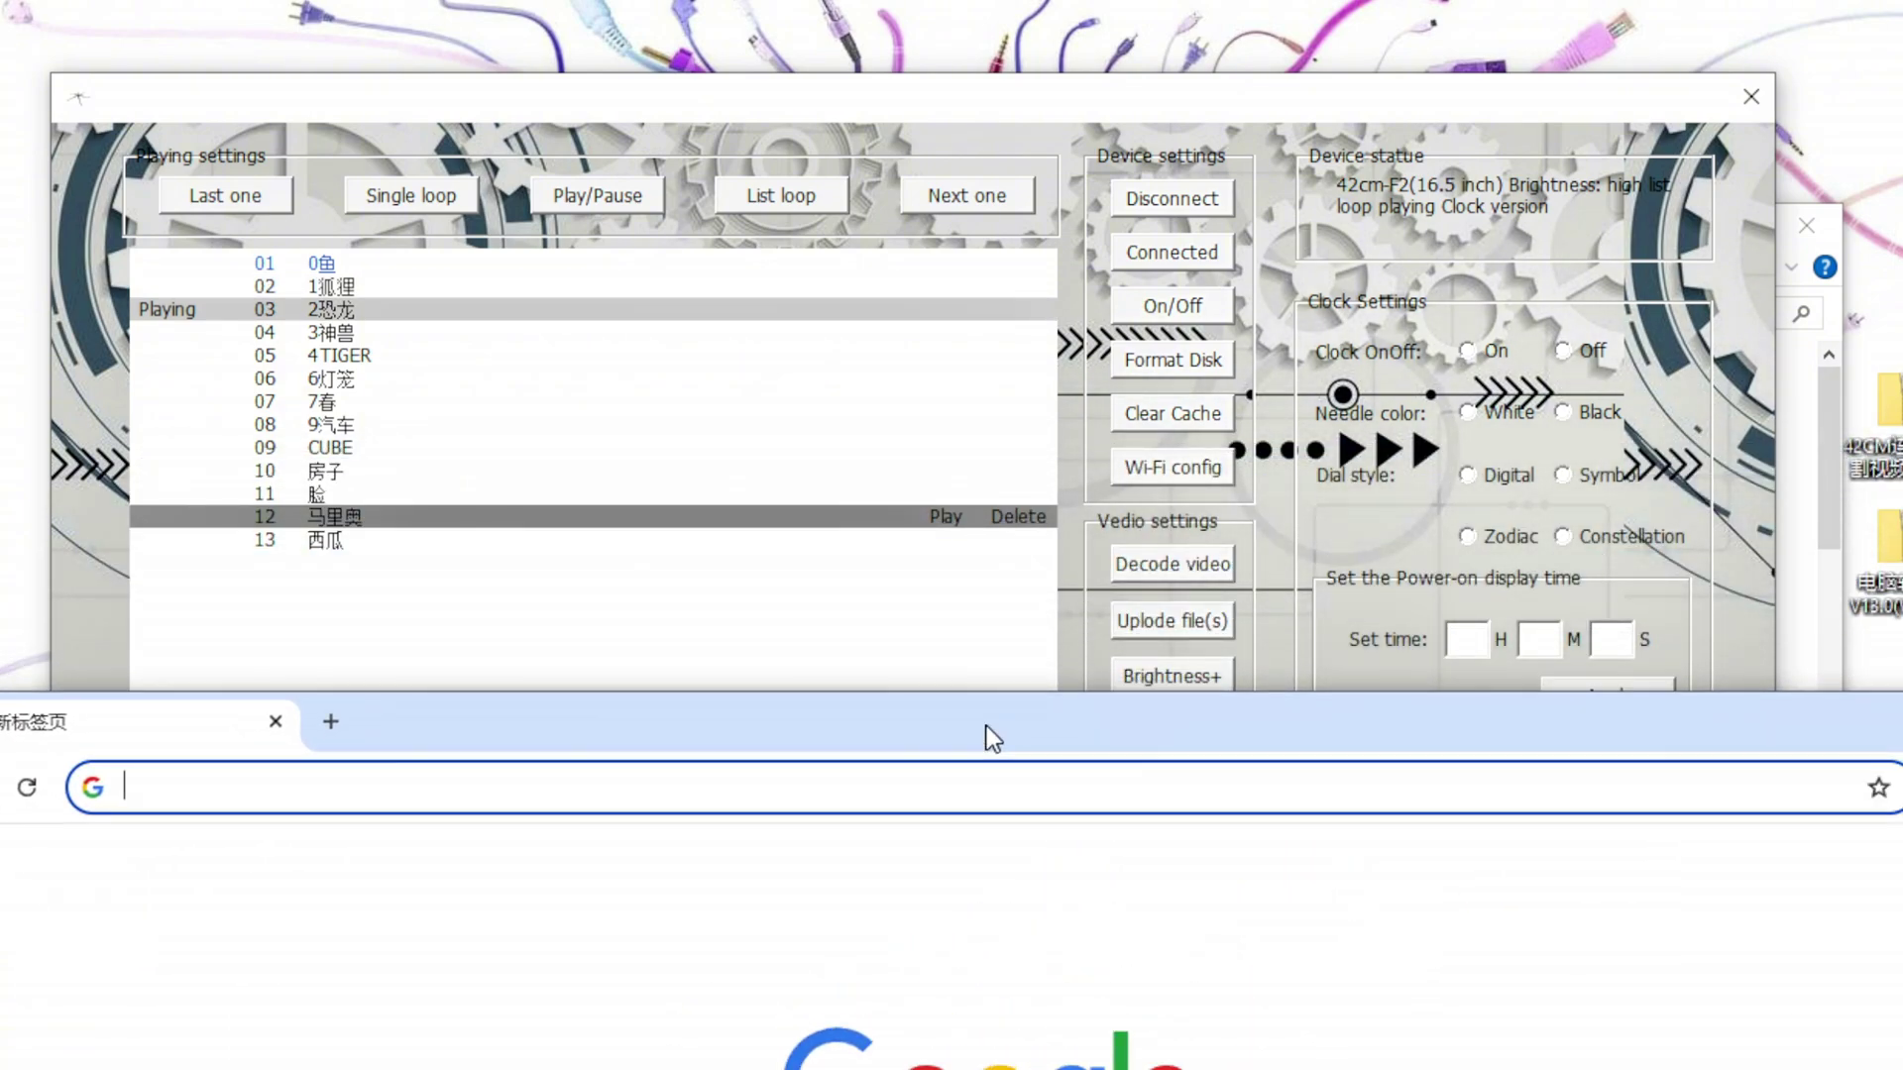
{"action": "type", "text": "youtube.com"}
{"action": "key", "text": "Return"}
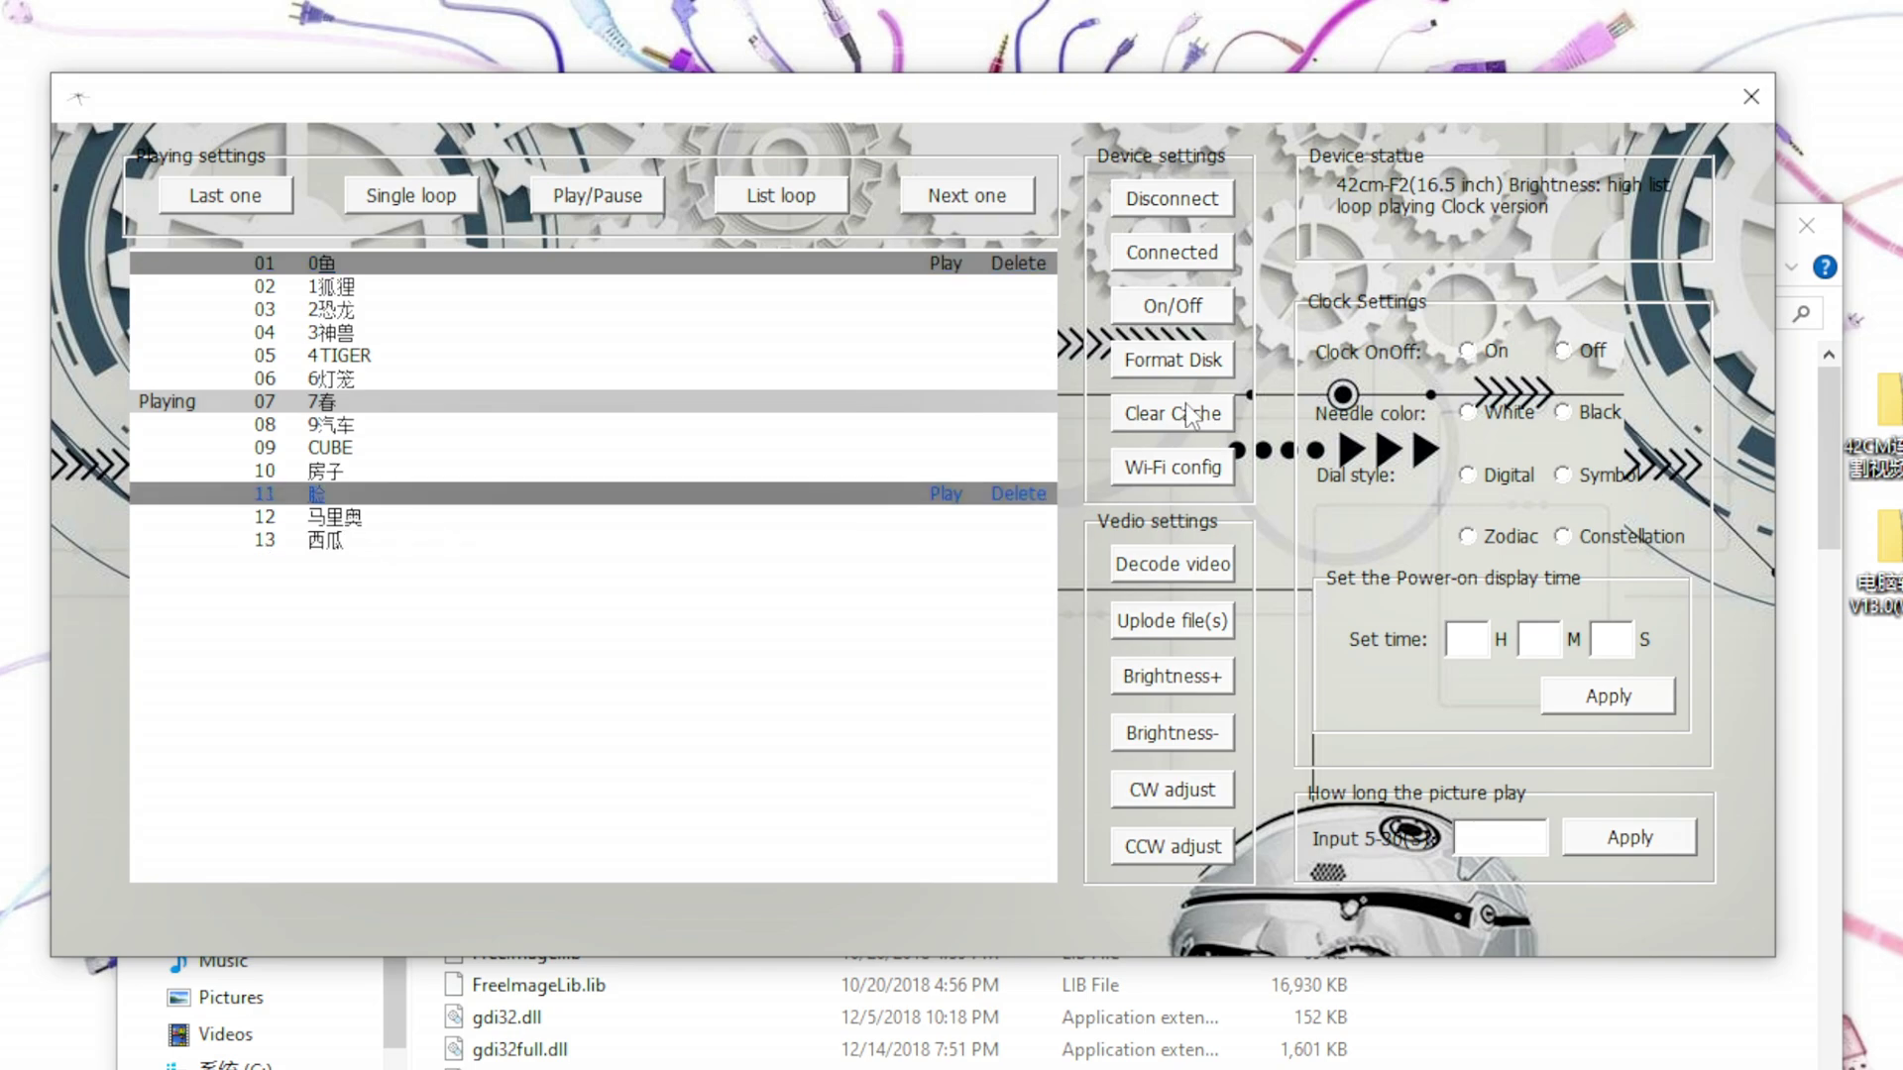
Step: Select the last clip 西瓜, then close the fan control window and the V13.0 folder
{"action": "left_click", "coordinate": [863, 539]}
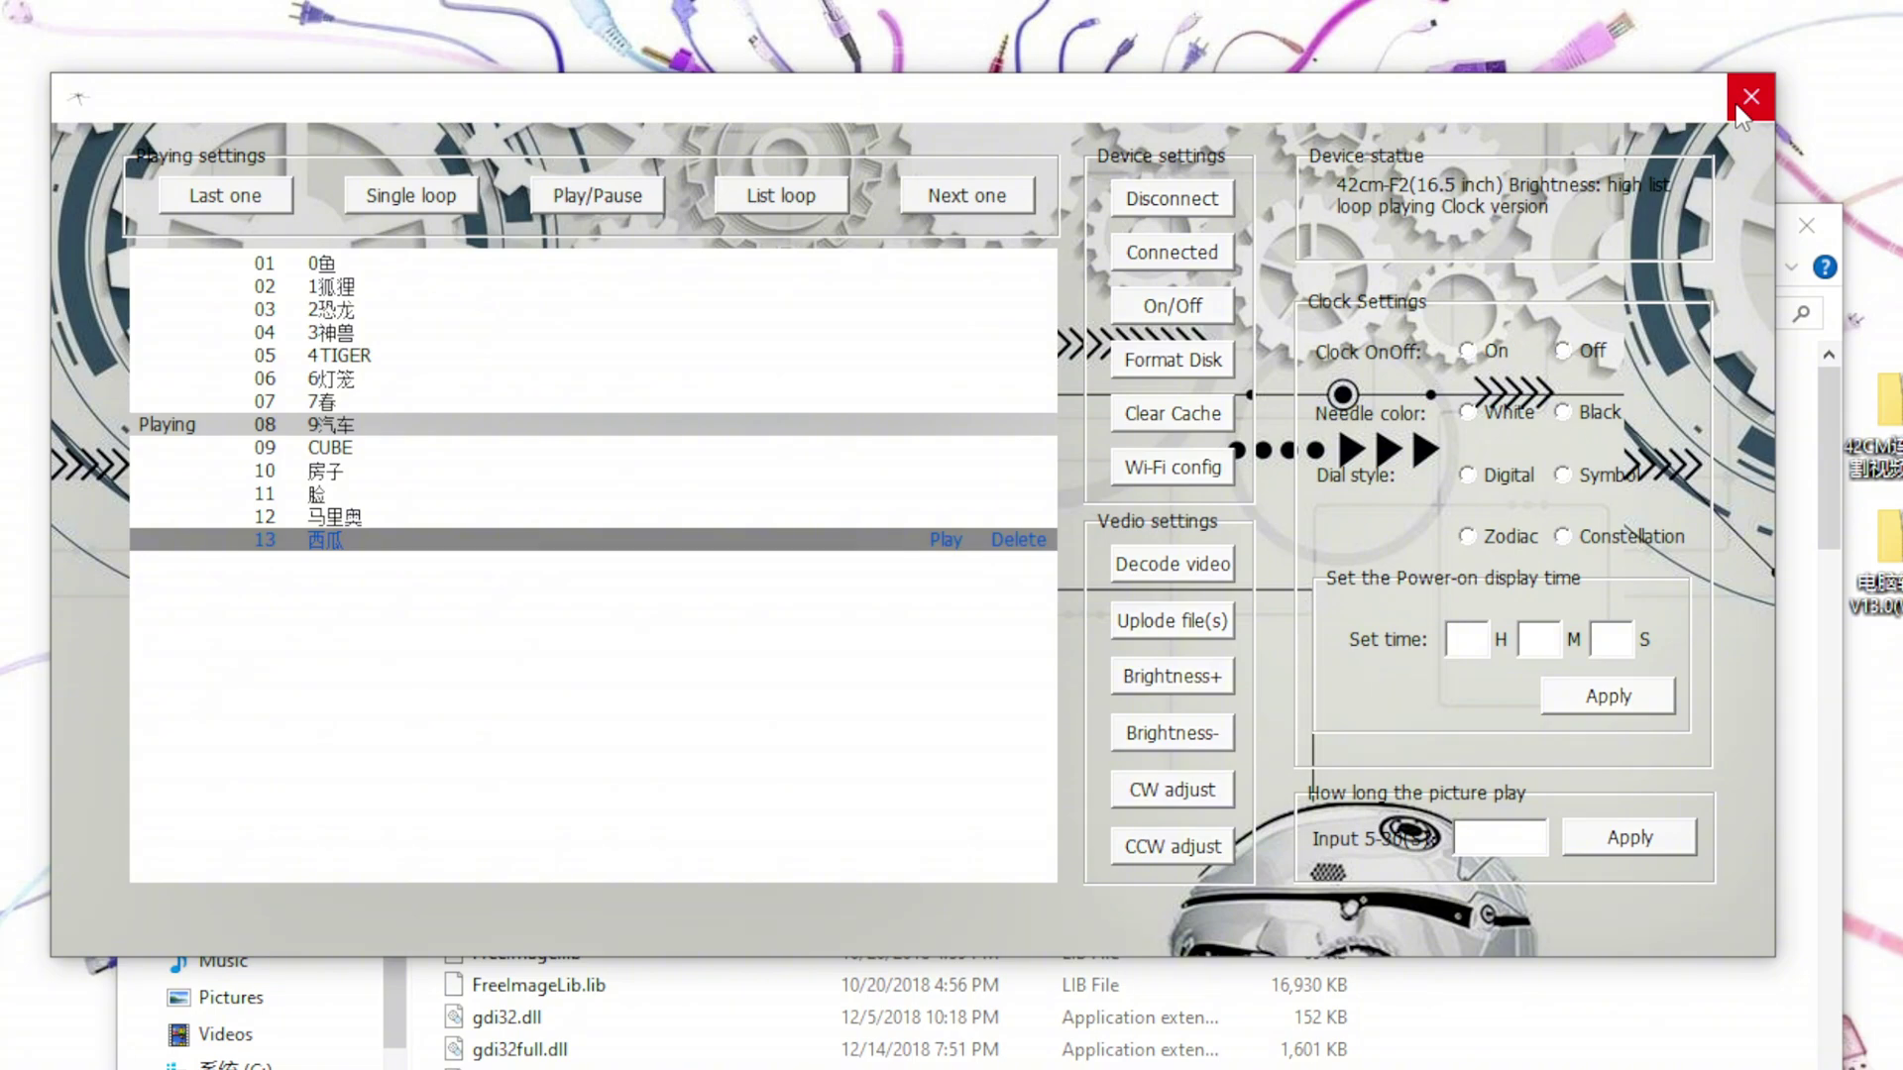
{"action": "left_click", "coordinate": [1739, 111]}
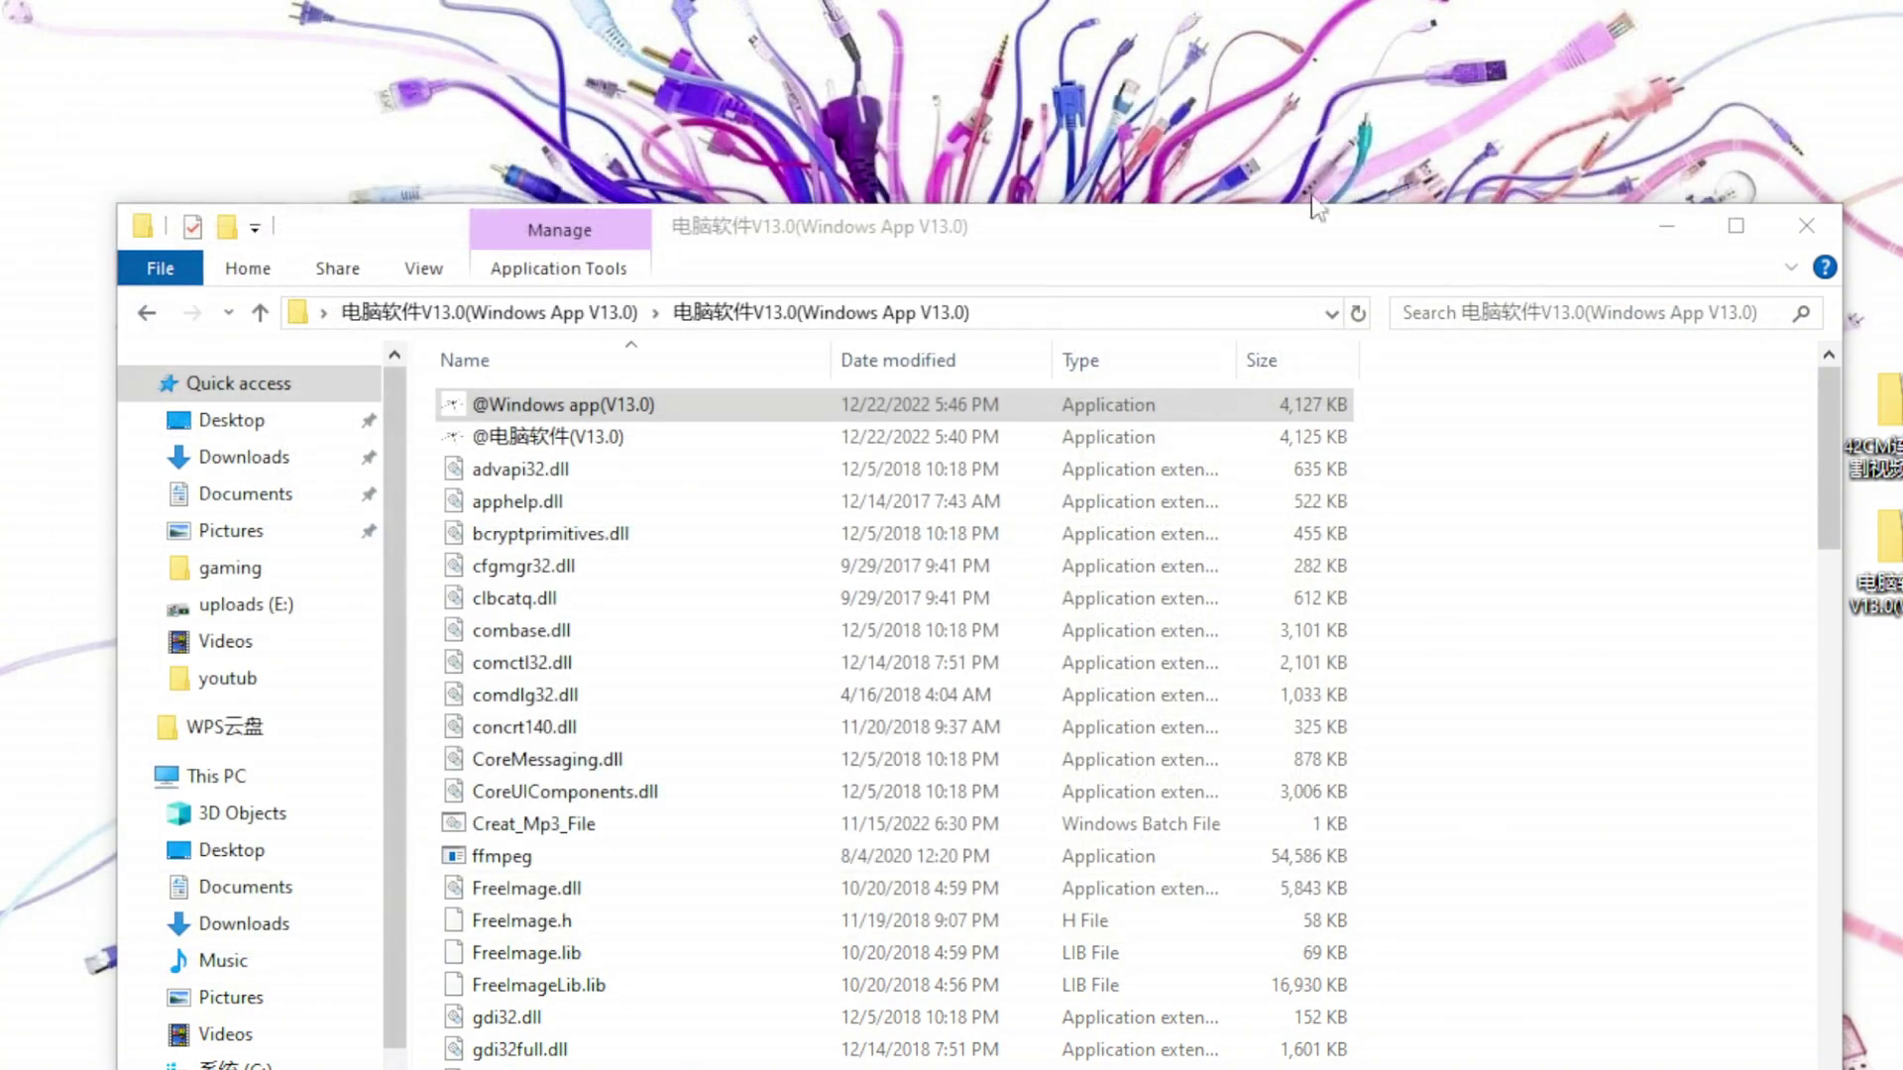
{"action": "left_click", "coordinate": [1832, 240]}
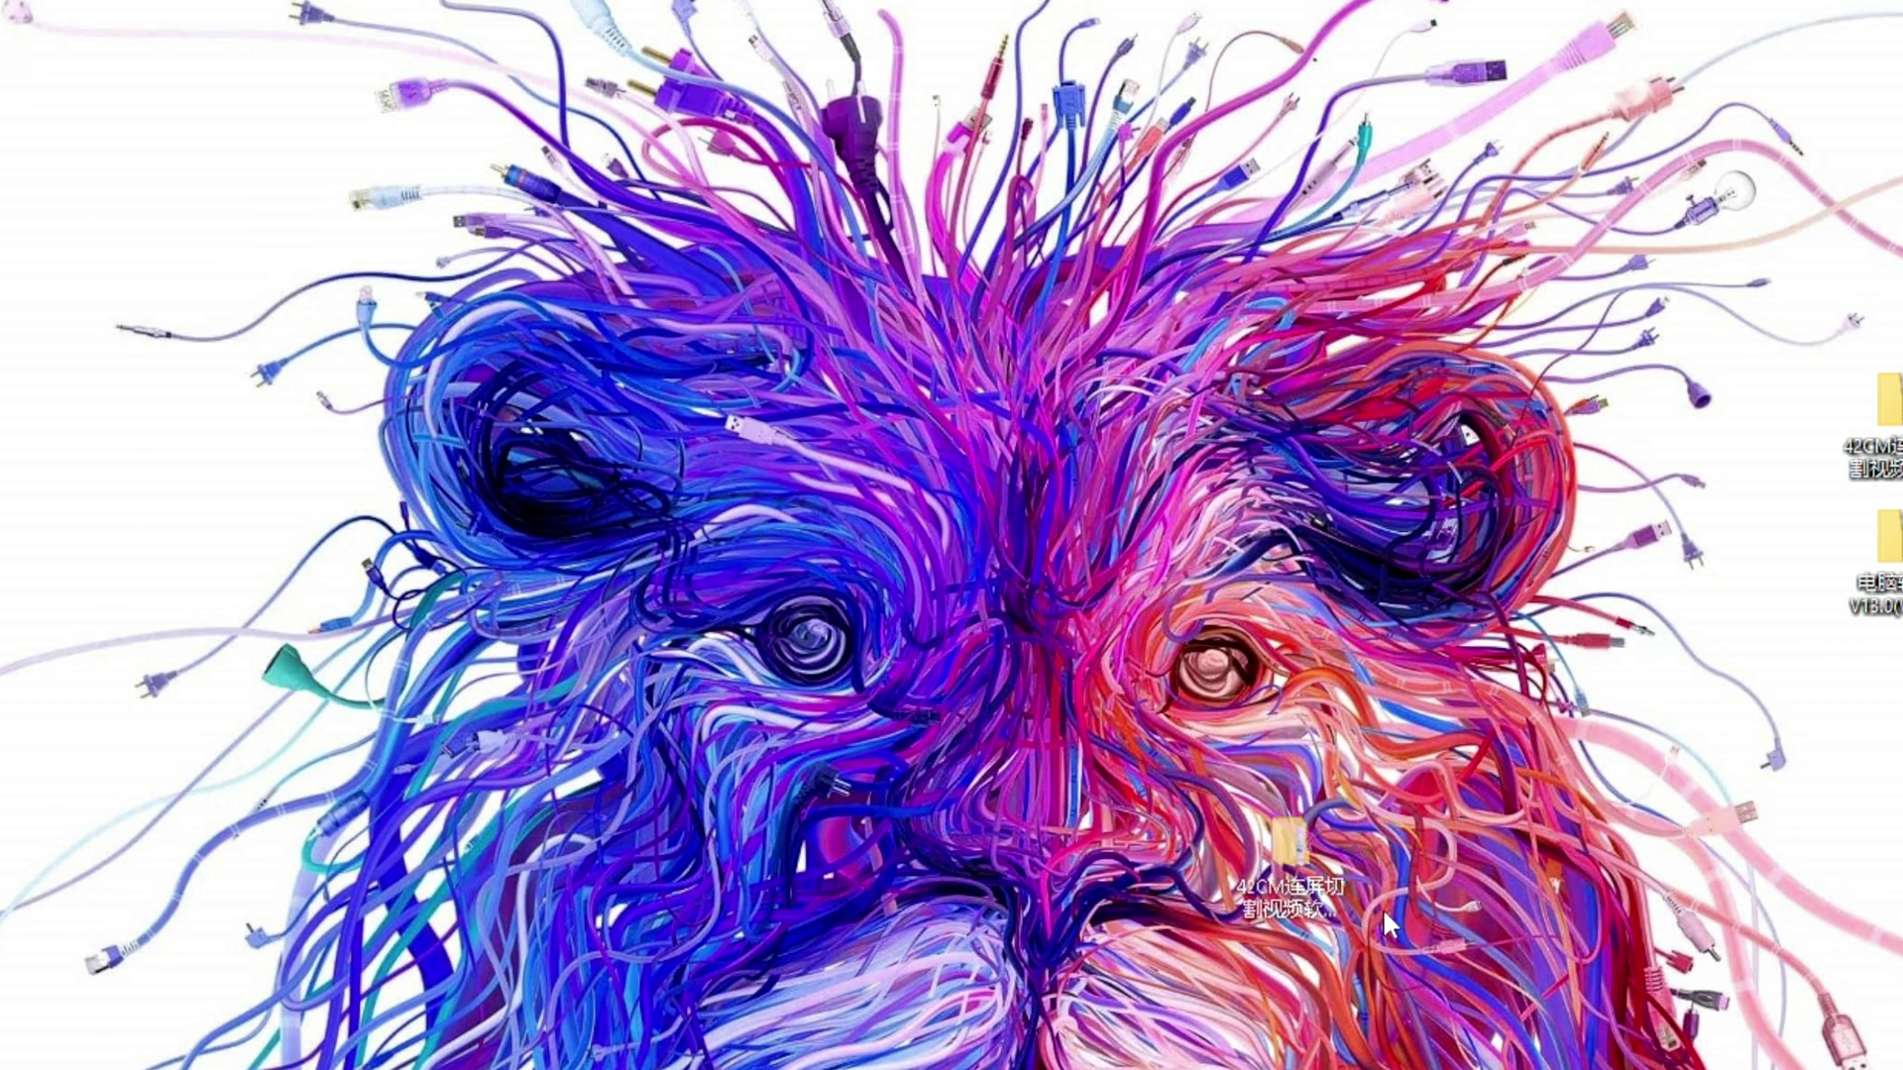
{"action": "left_click_drag", "start_coordinate": [584, 753], "coordinate": [509, 717]}
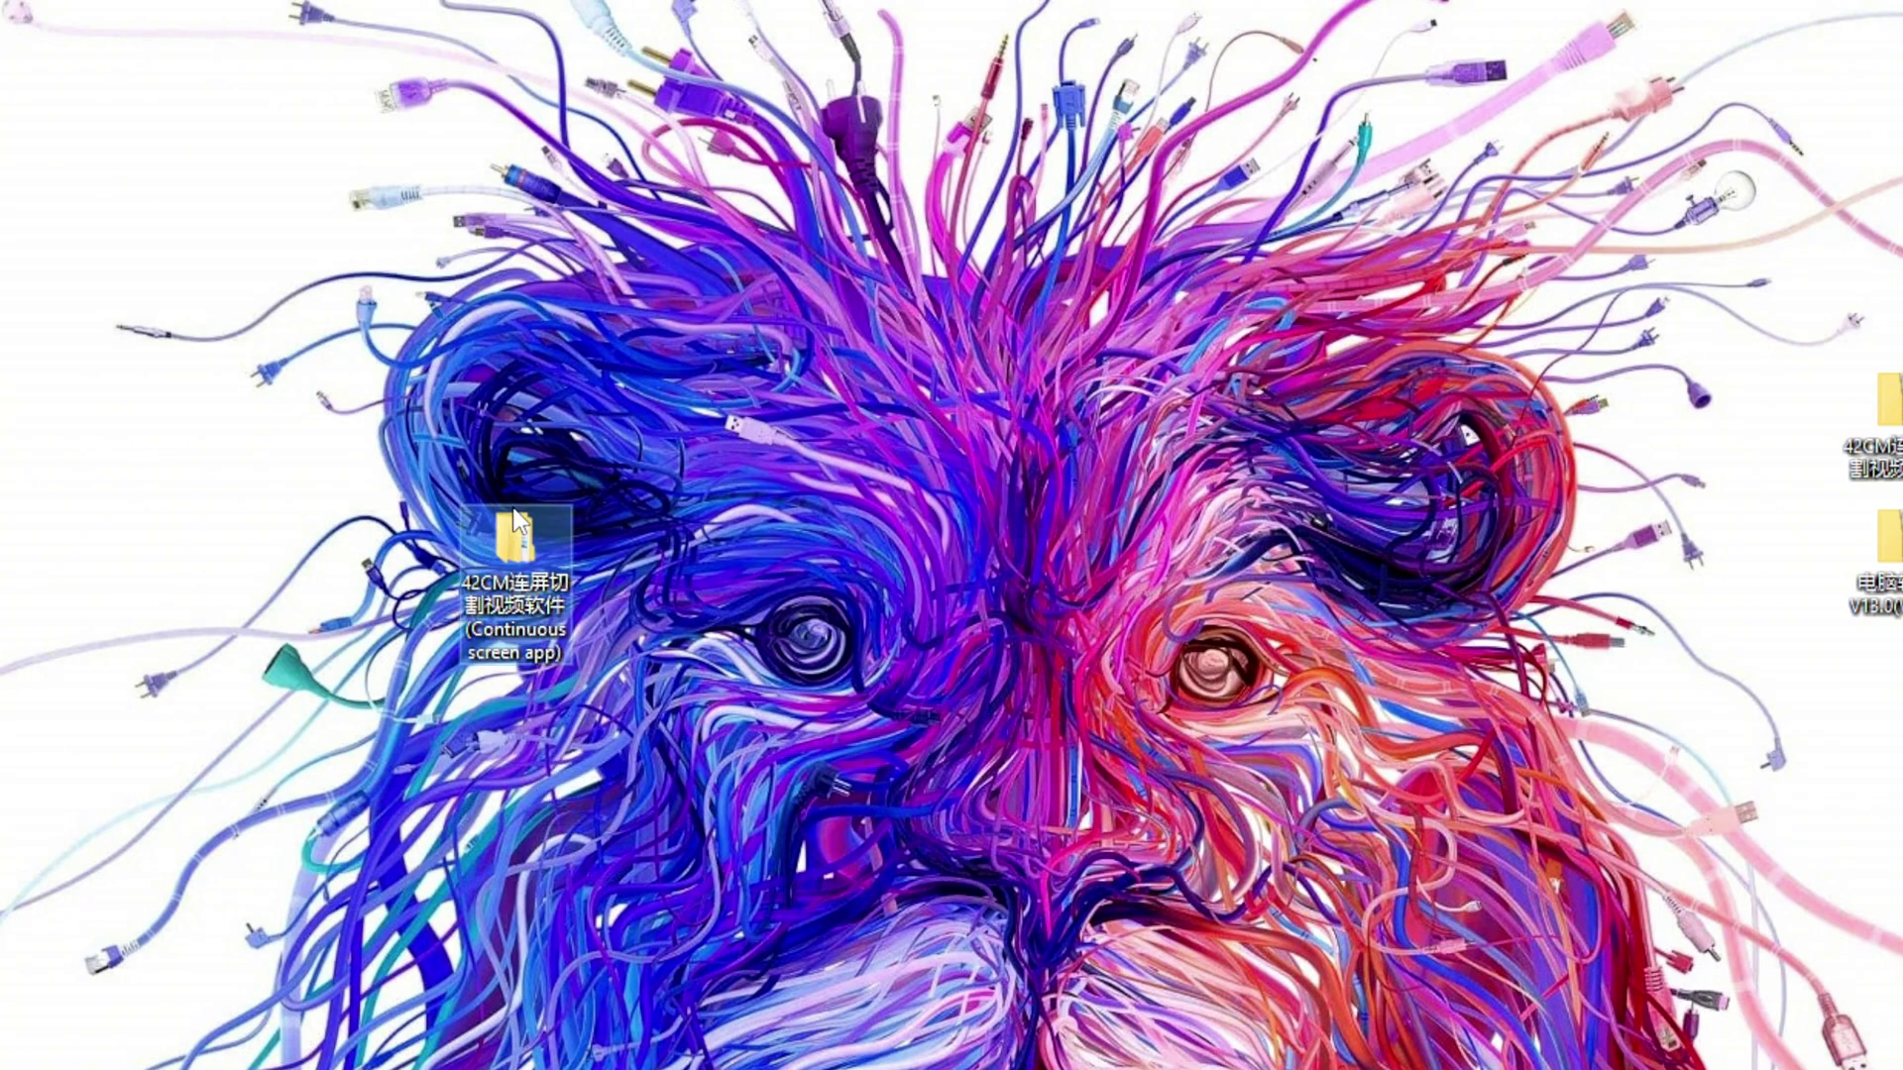
{"action": "left_click", "coordinate": [508, 718]}
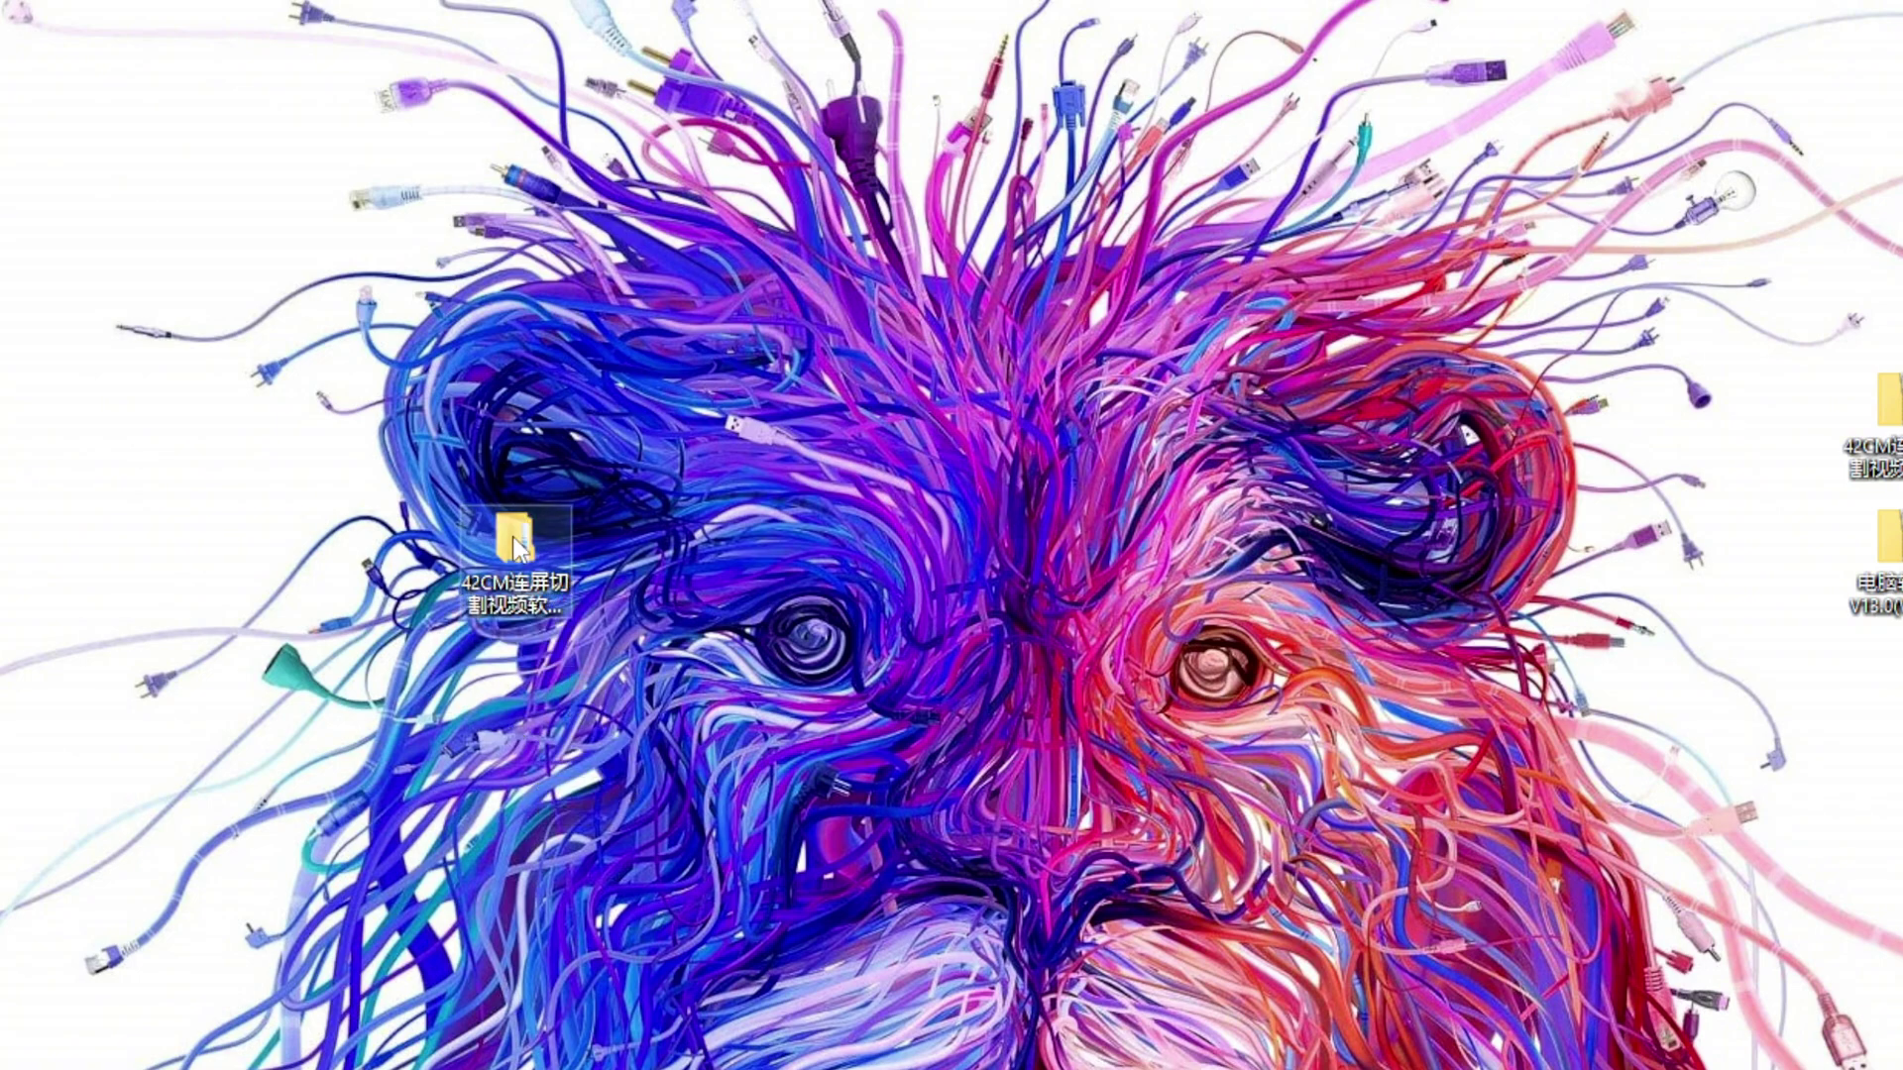
{"action": "double_click", "coordinate": [513, 538]}
{"action": "double_click", "coordinate": [612, 398]}
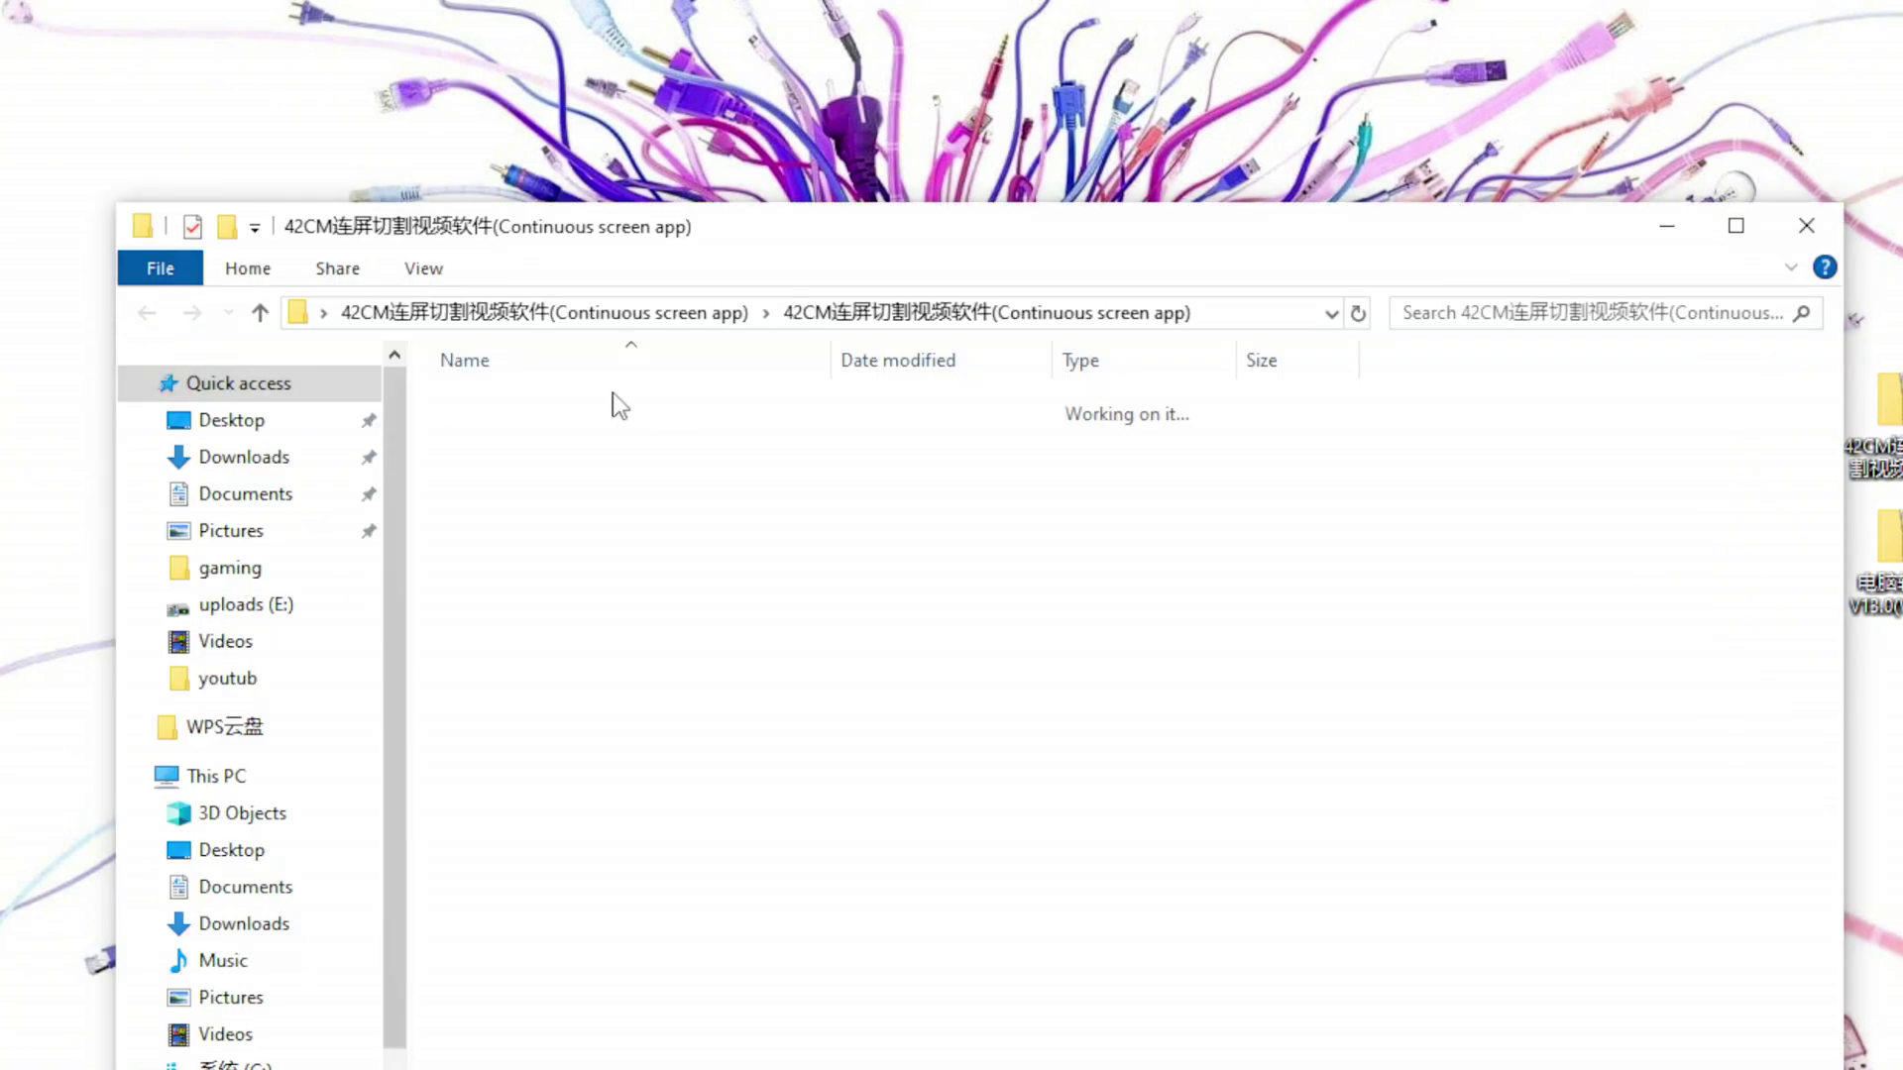
{"action": "left_click", "coordinate": [570, 407]}
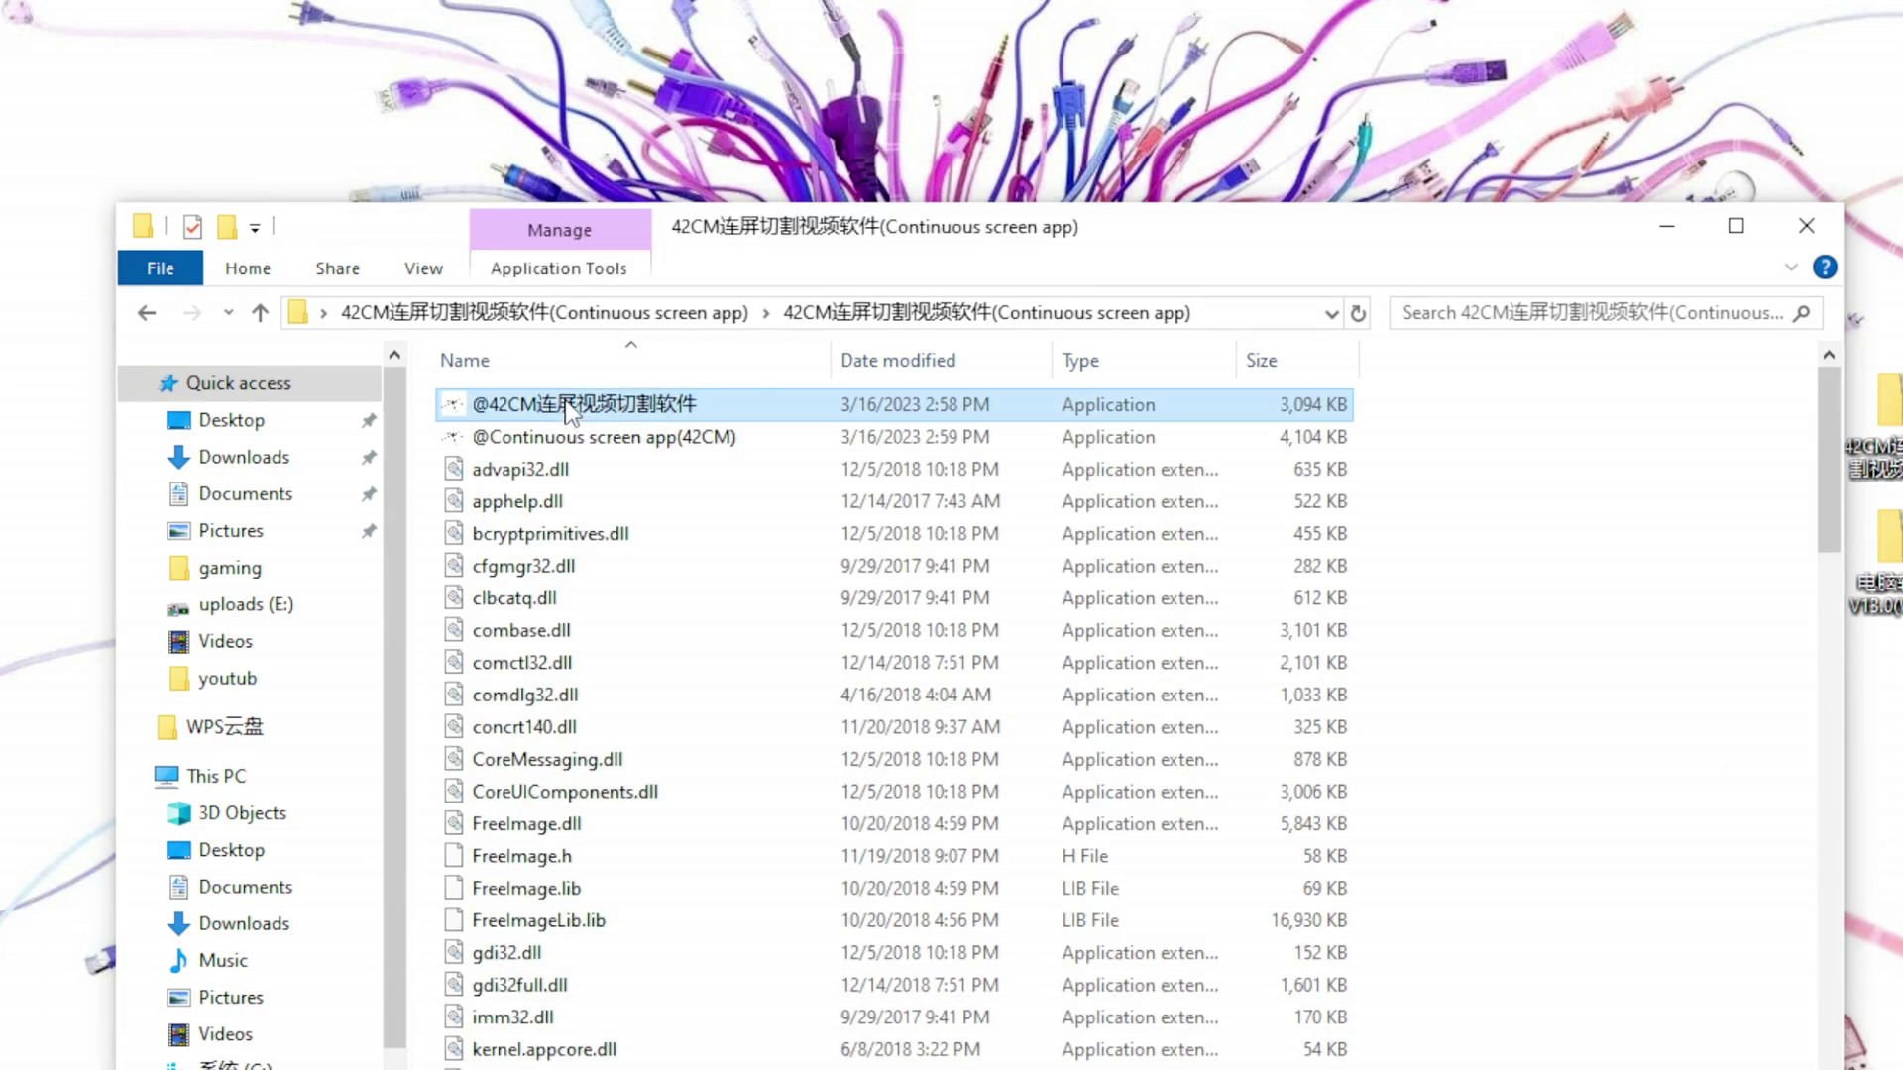
{"action": "double_click", "coordinate": [570, 407]}
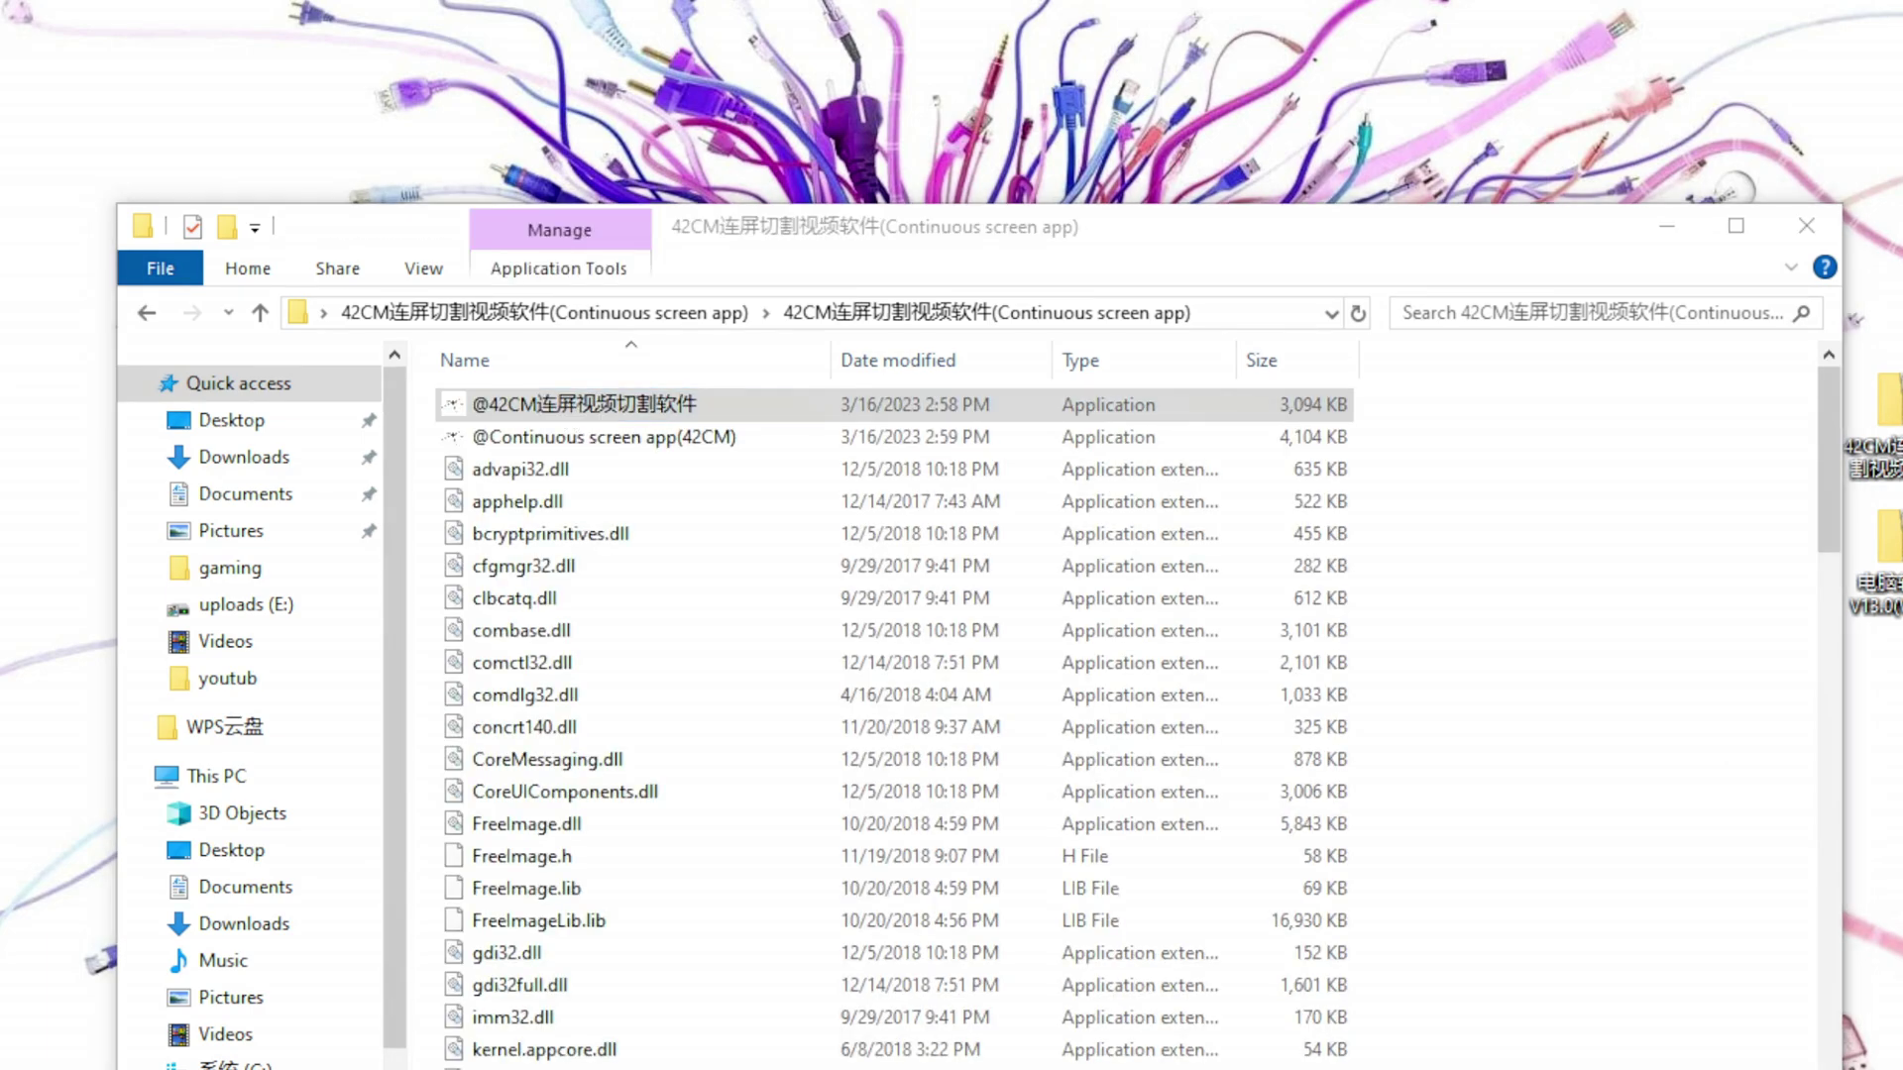
{"action": "double_click", "coordinate": [552, 436]}
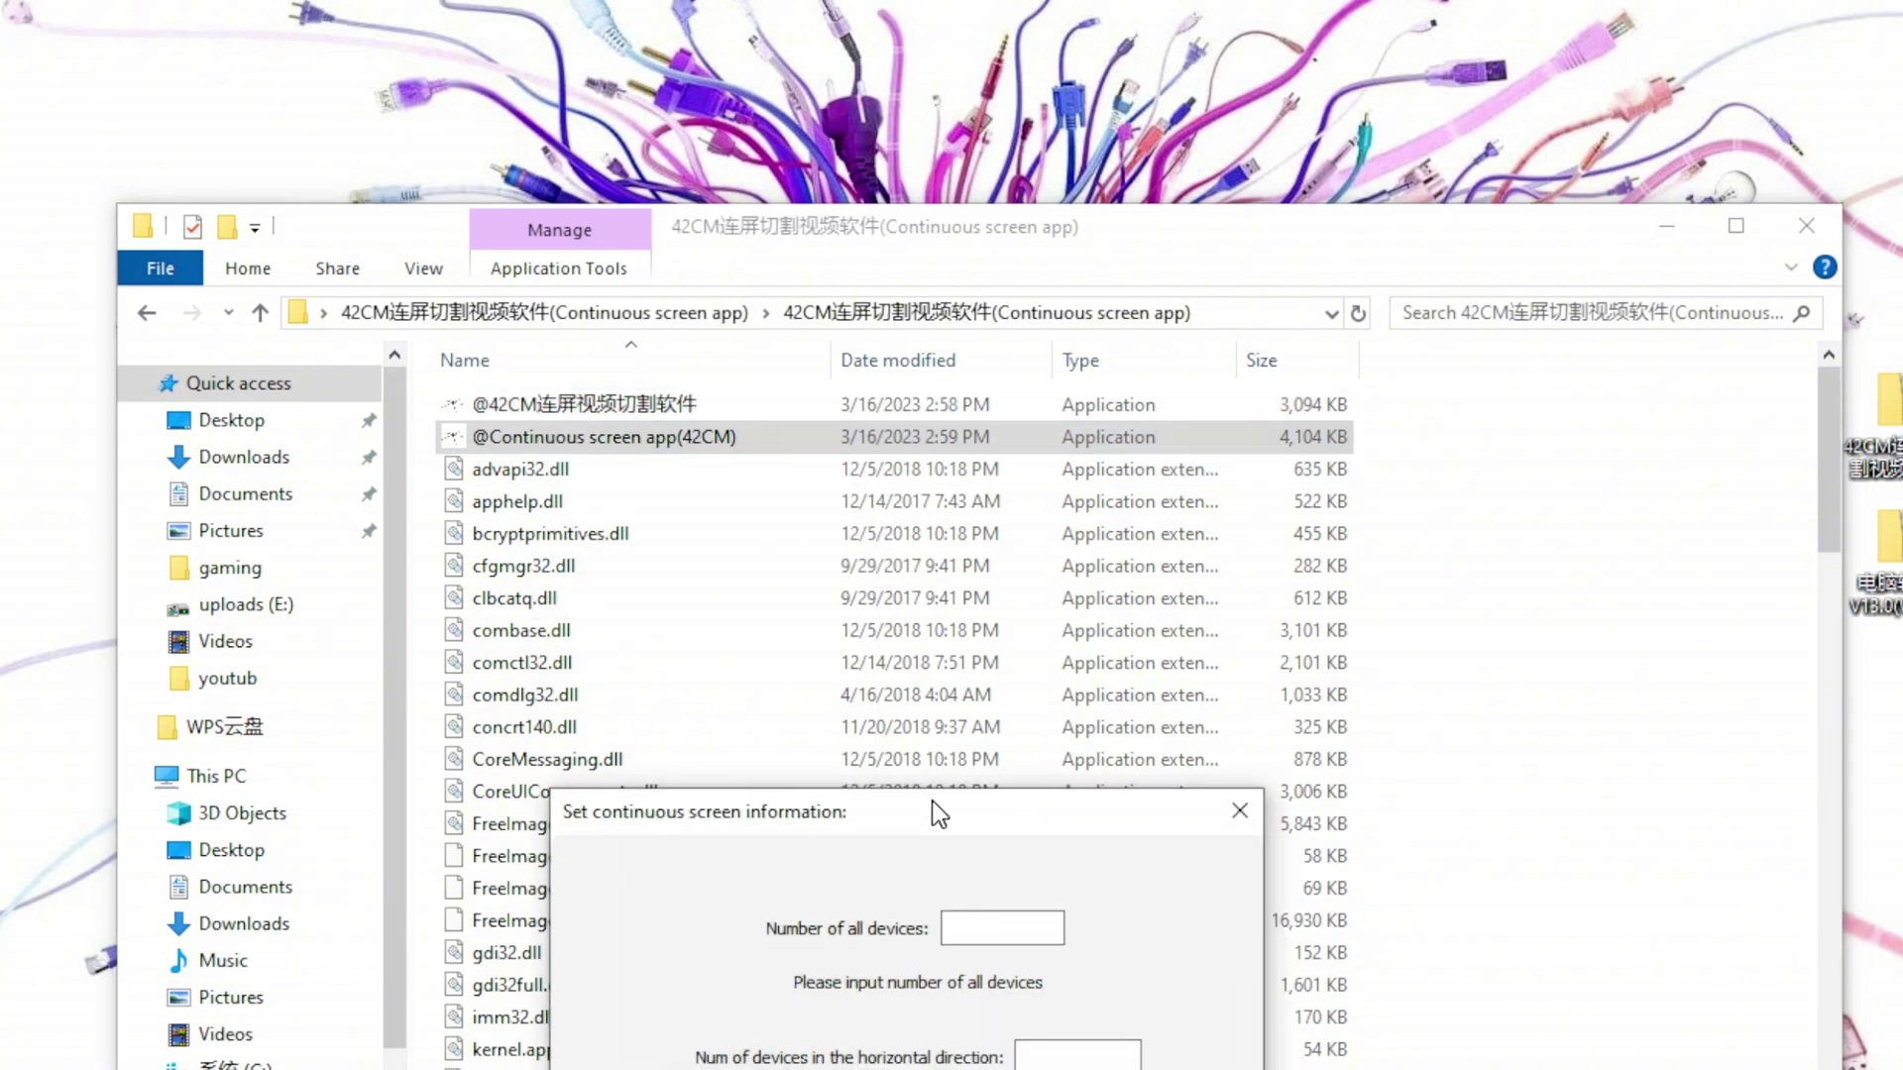
Step: Set 2 total devices (correcting a mistyped 6) and 2 horizontally, confirming the 2X1 layout
{"action": "left_click", "coordinate": [1665, 228]}
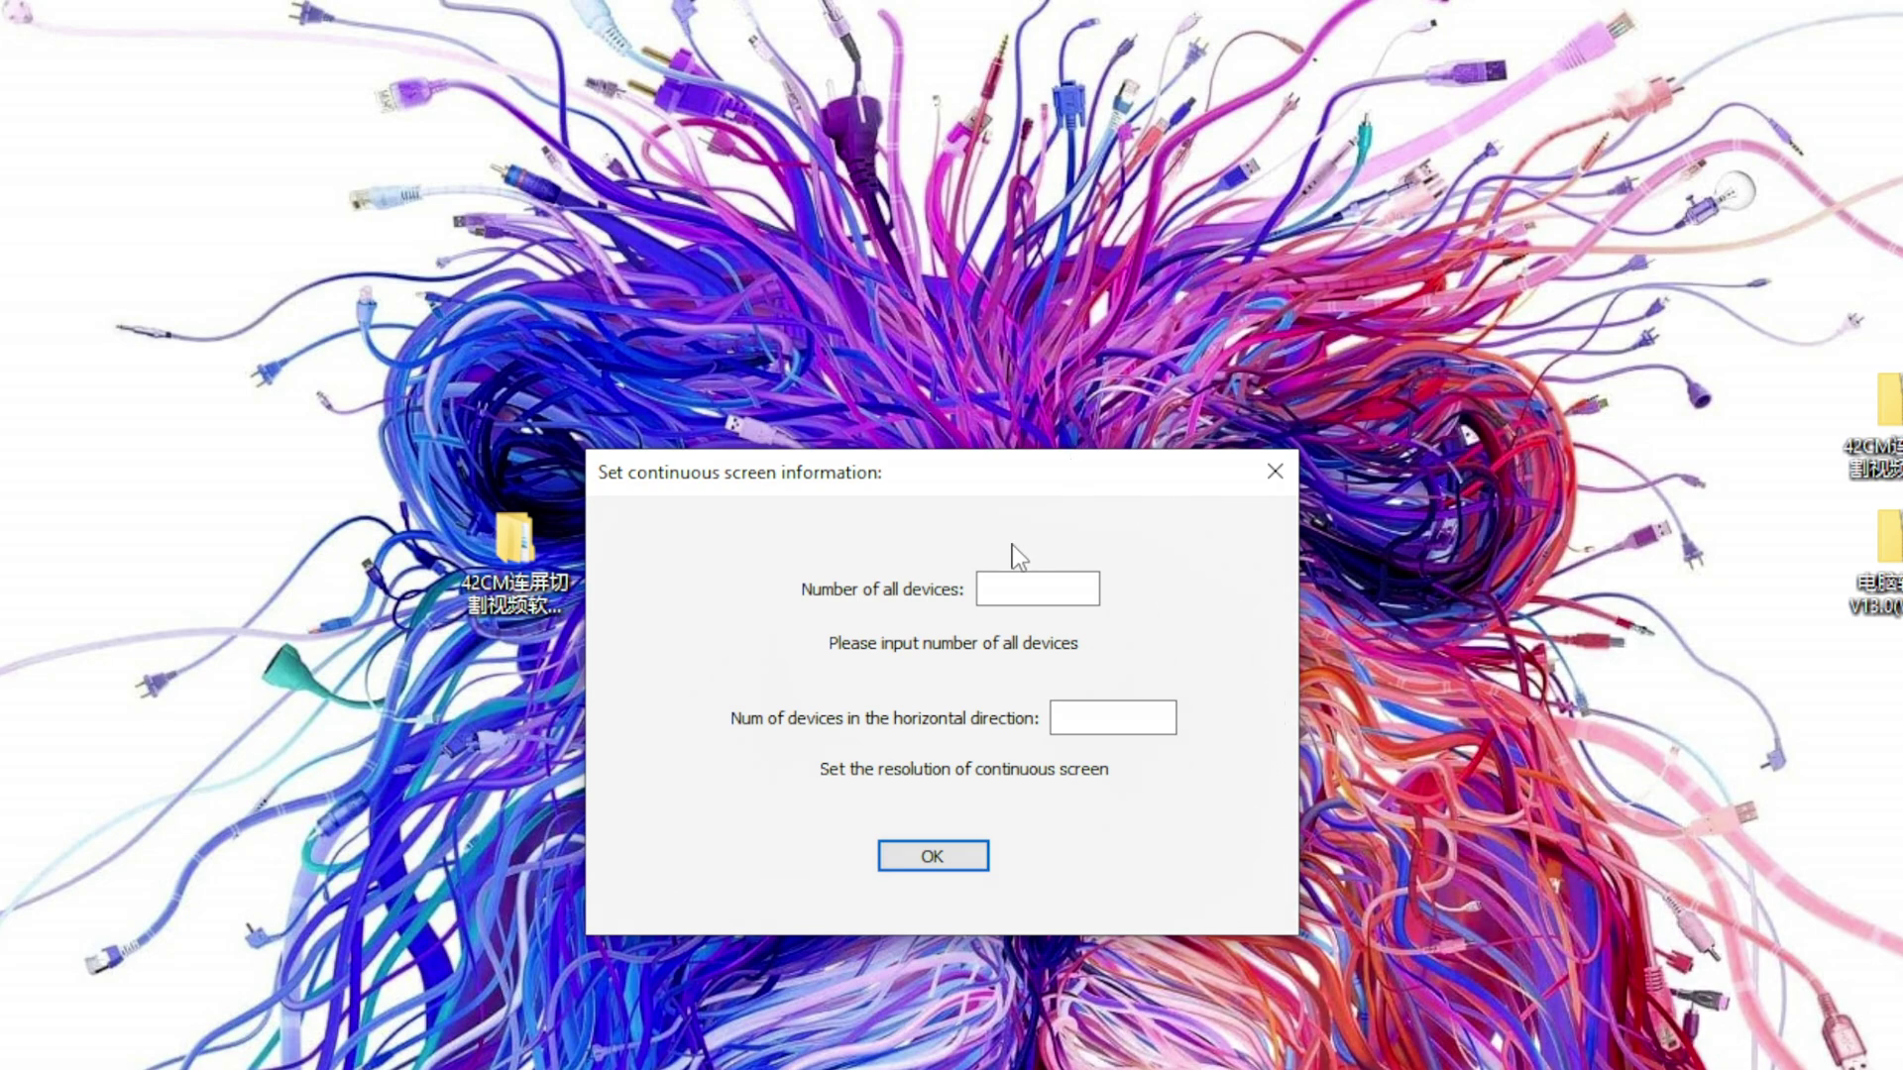
{"action": "left_click_drag", "start_coordinate": [972, 482], "coordinate": [1095, 157]}
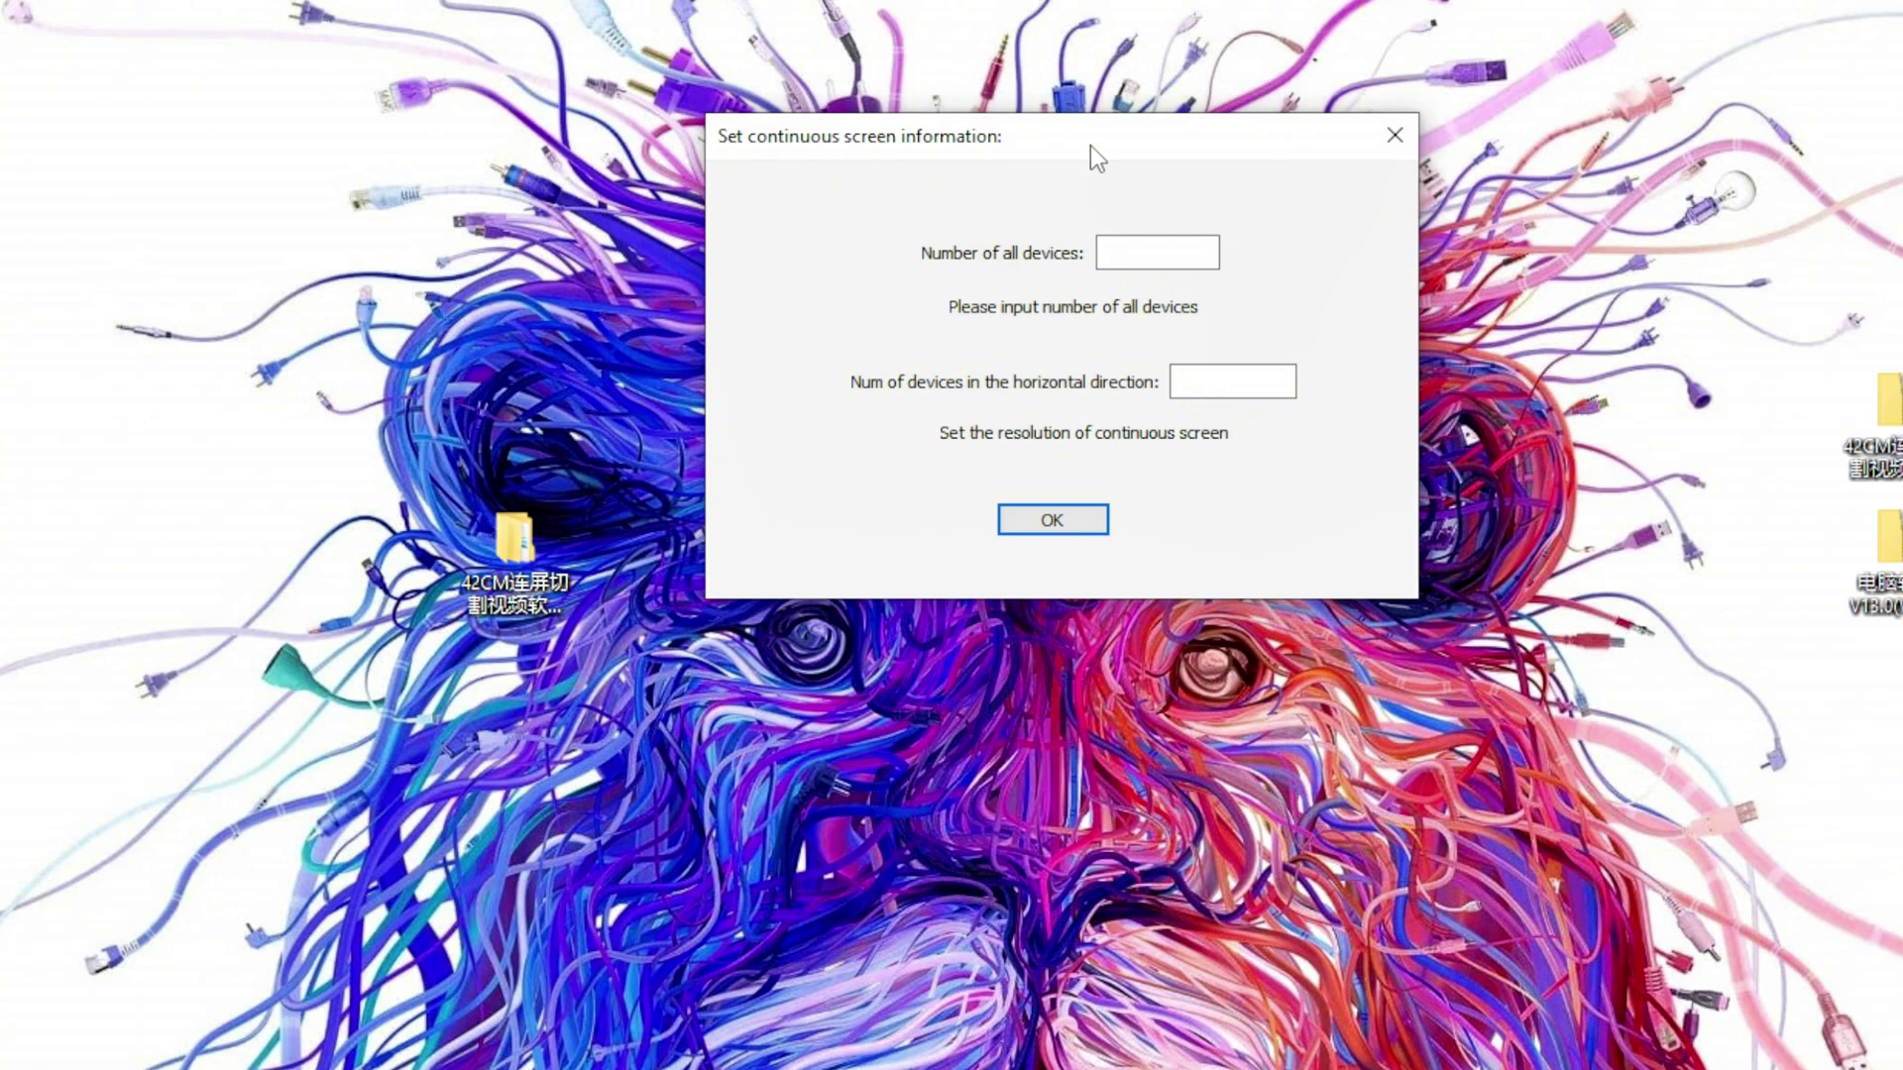
{"action": "left_click", "coordinate": [1156, 251]}
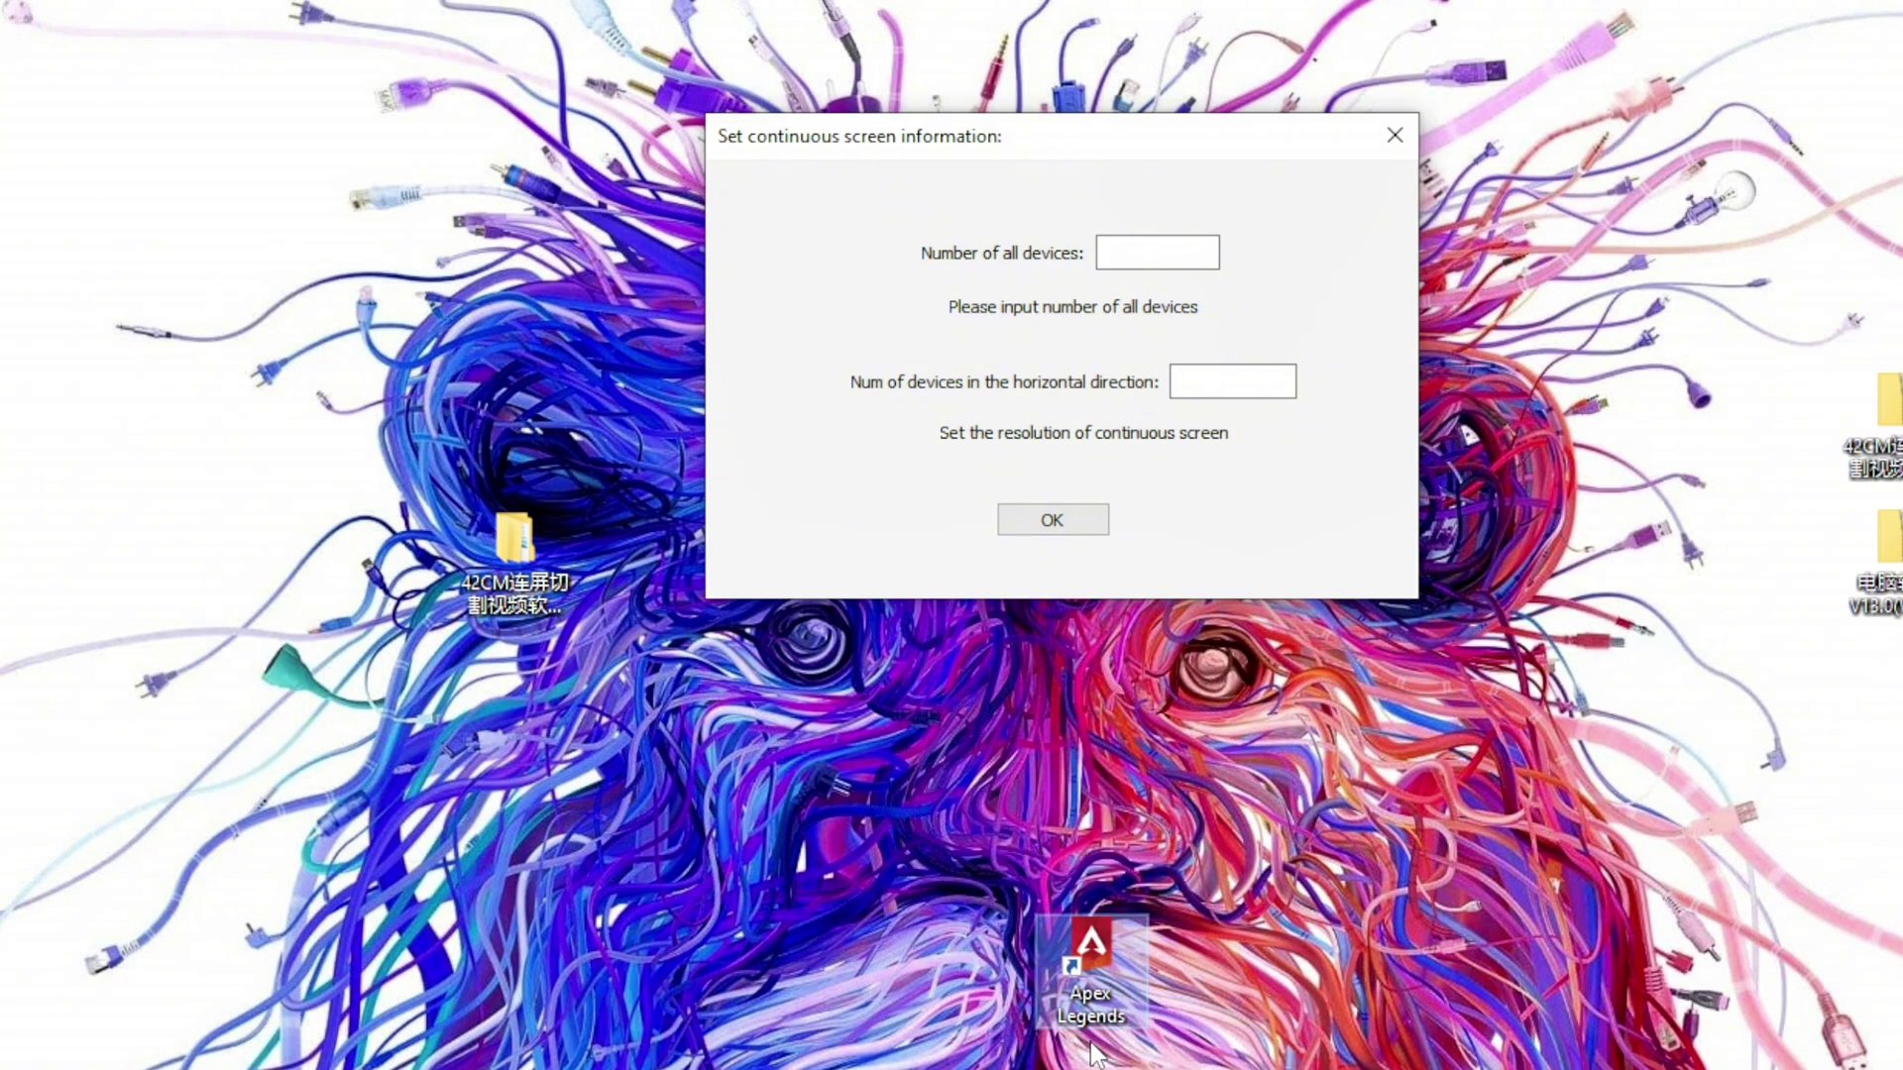
{"action": "left_click", "coordinate": [1118, 429]}
{"action": "type", "text": "6"}
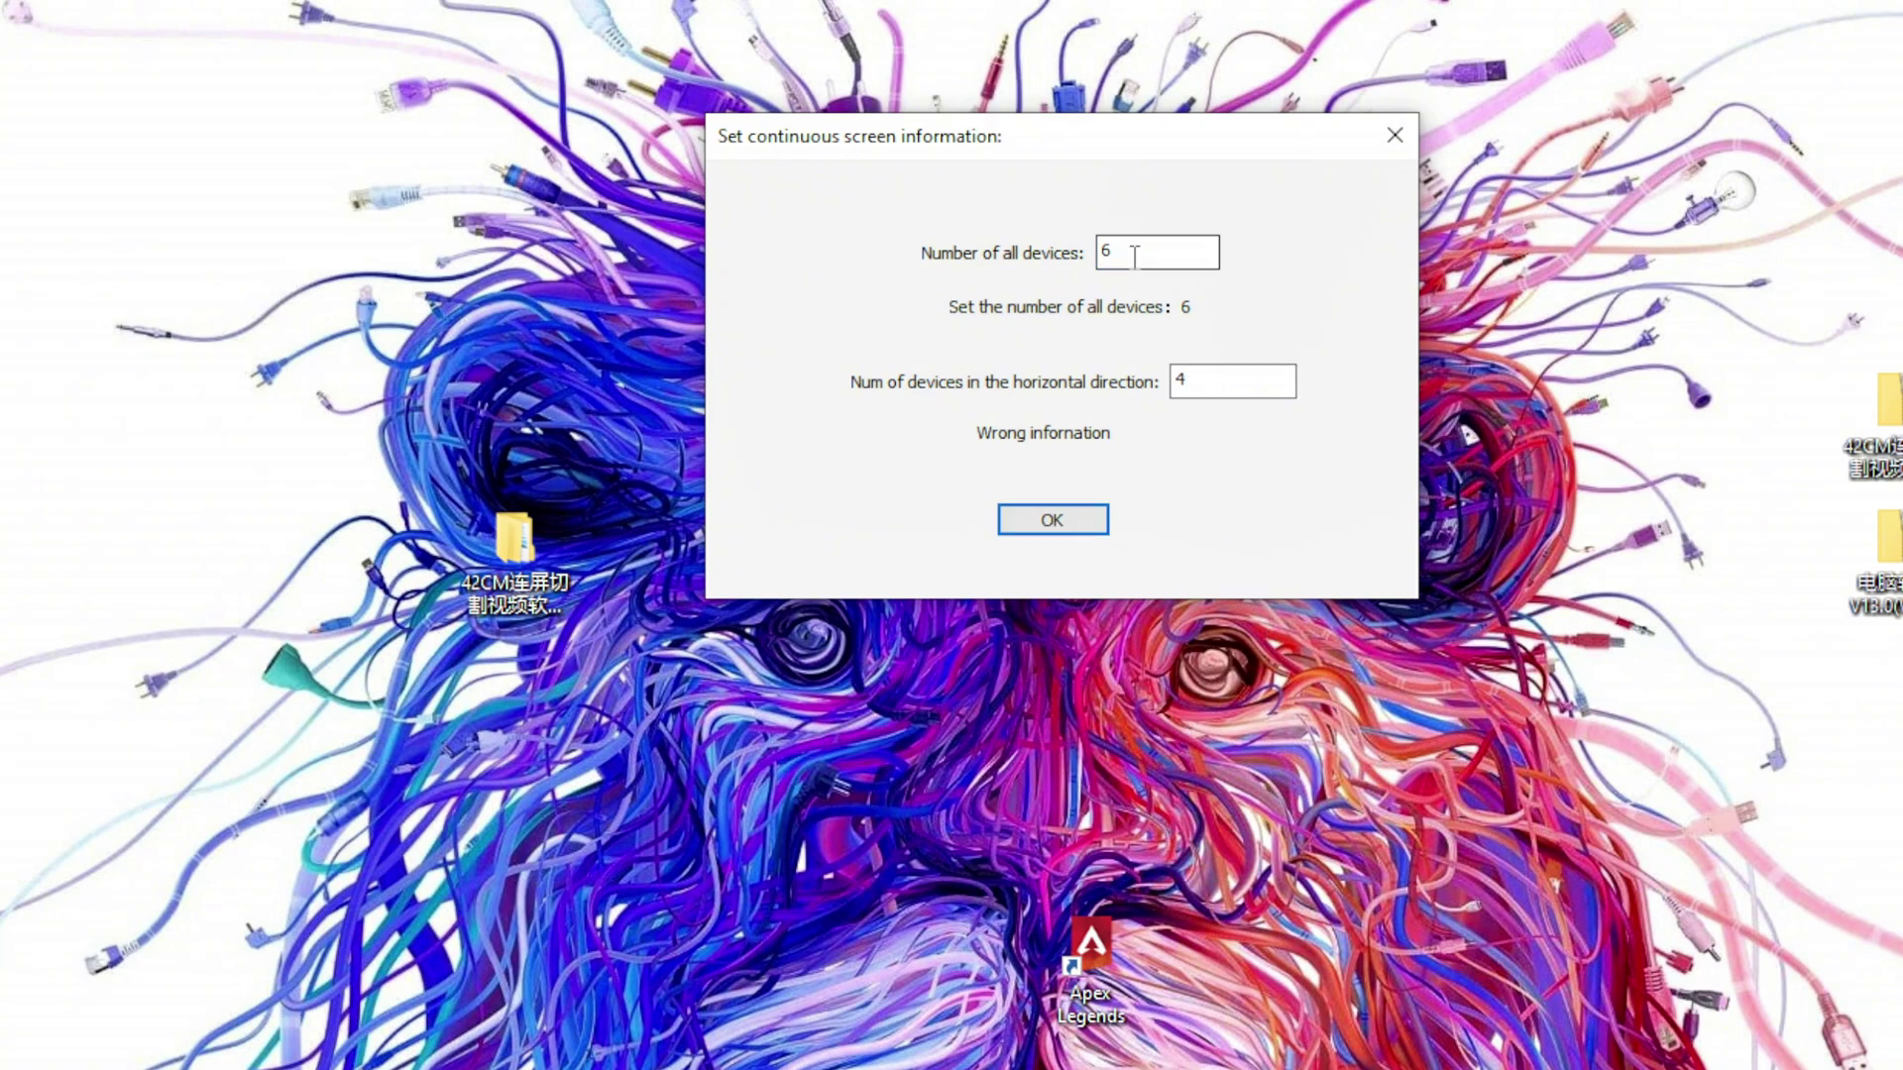
{"action": "key", "text": "BackSpace"}
{"action": "type", "text": "2"}
{"action": "left_click", "coordinate": [1207, 370]}
{"action": "key", "text": "BackSpace"}
{"action": "type", "text": "2"}
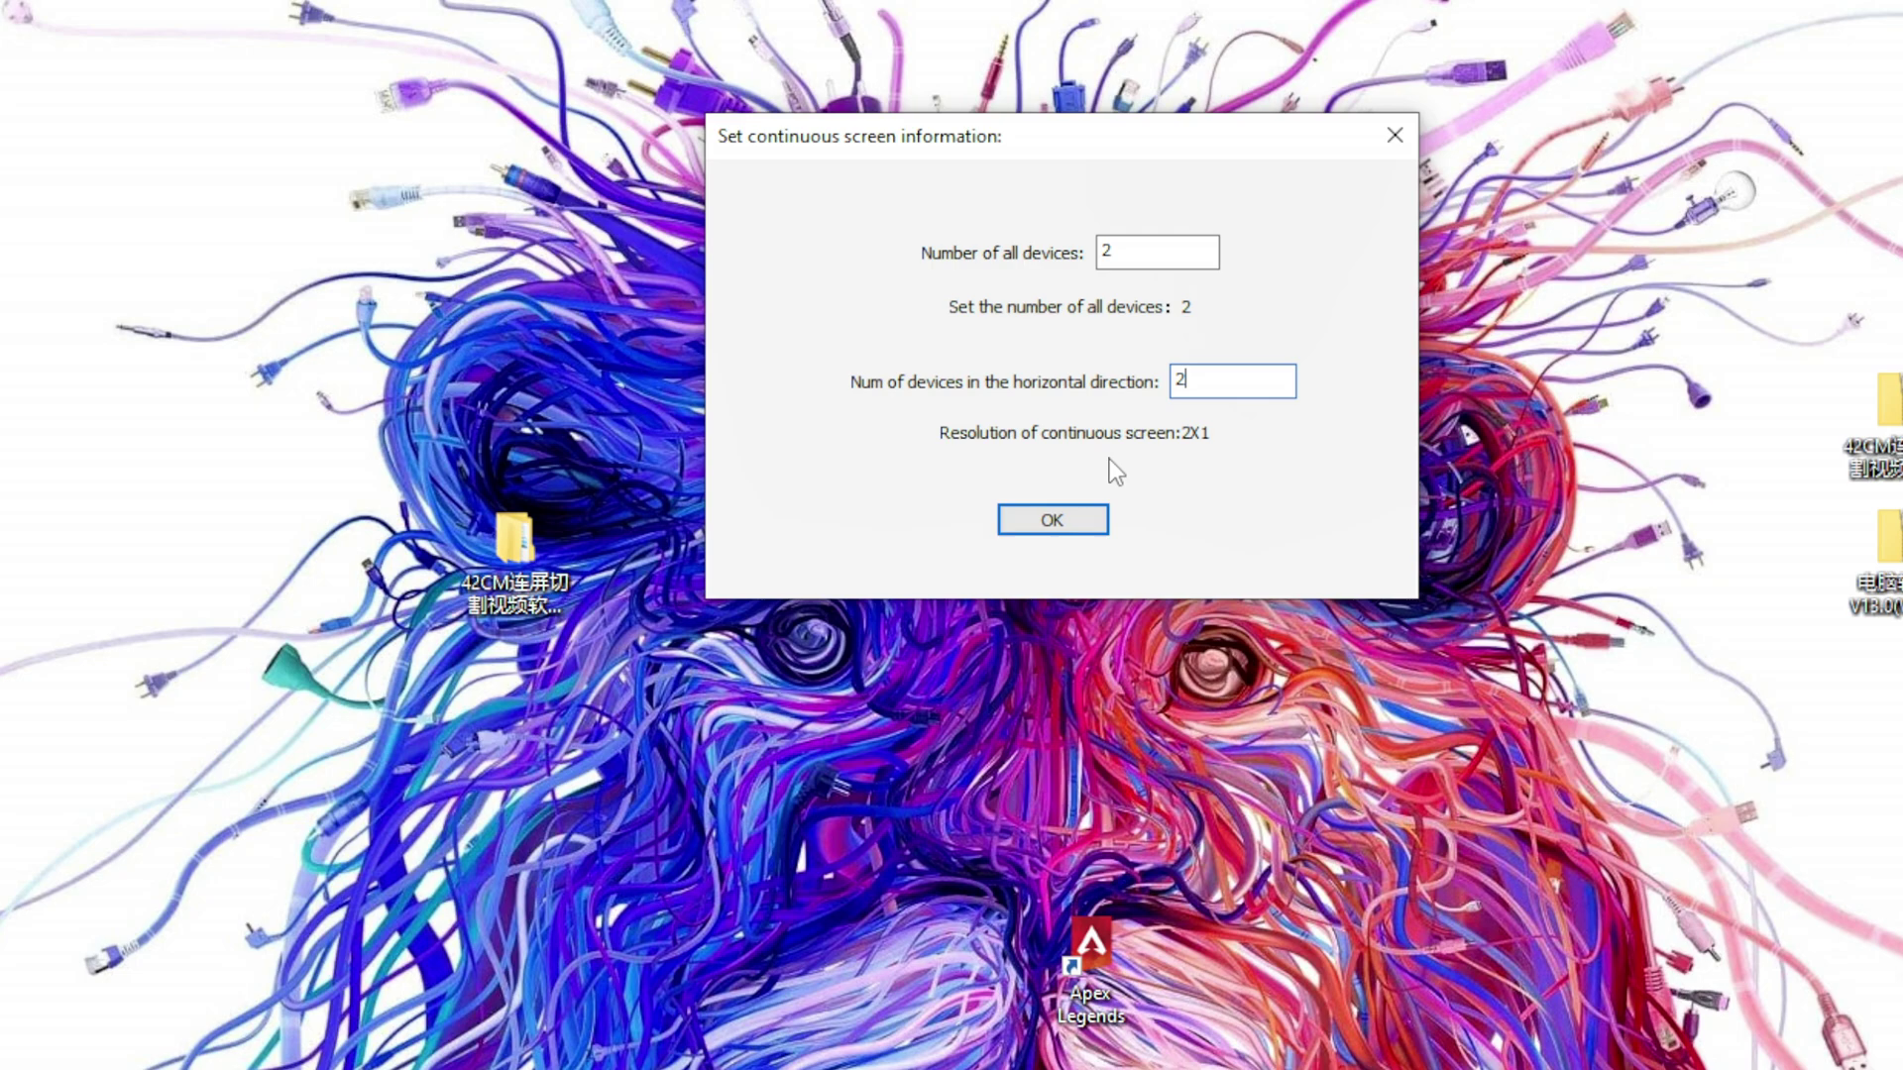
{"action": "key", "text": "Return"}
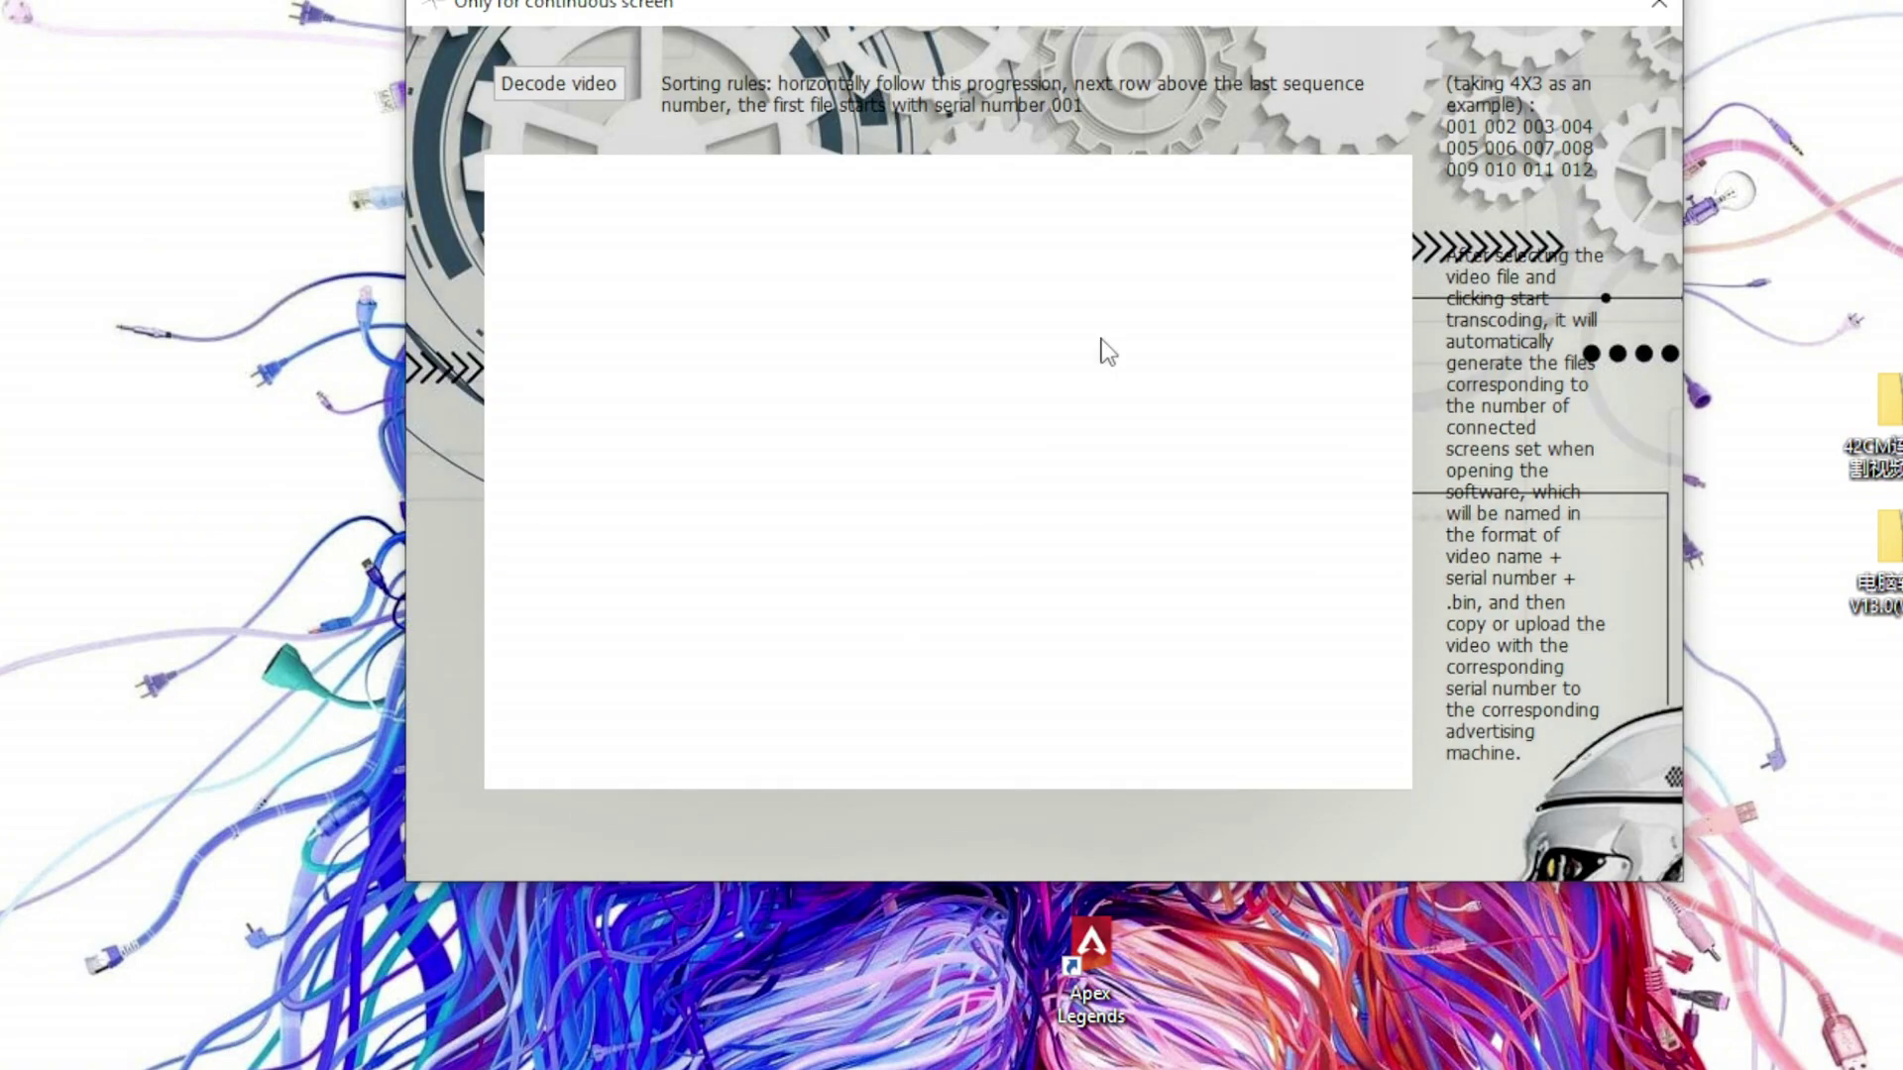
Step: Cancel the Decode video file picker without choosing a video, then close the decoding window
{"action": "left_click", "coordinate": [667, 203]}
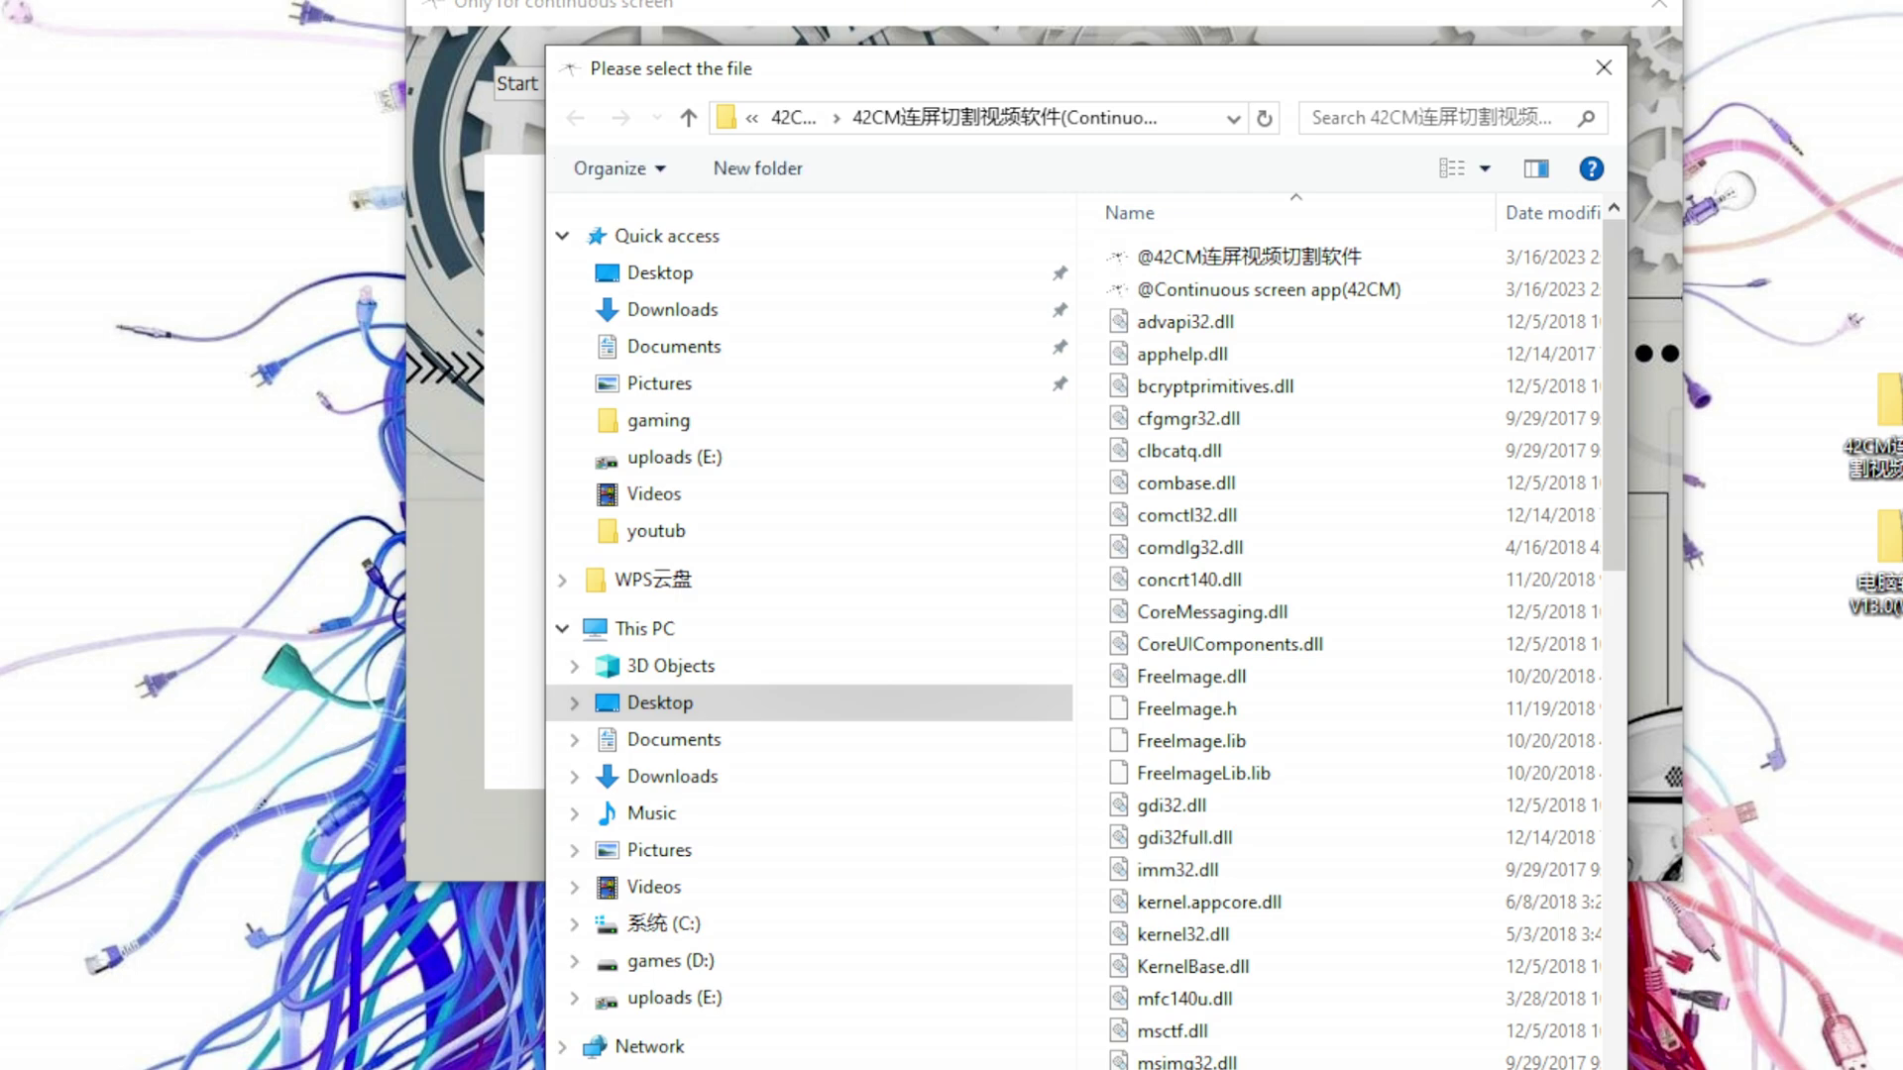
{"action": "key", "text": "Escape"}
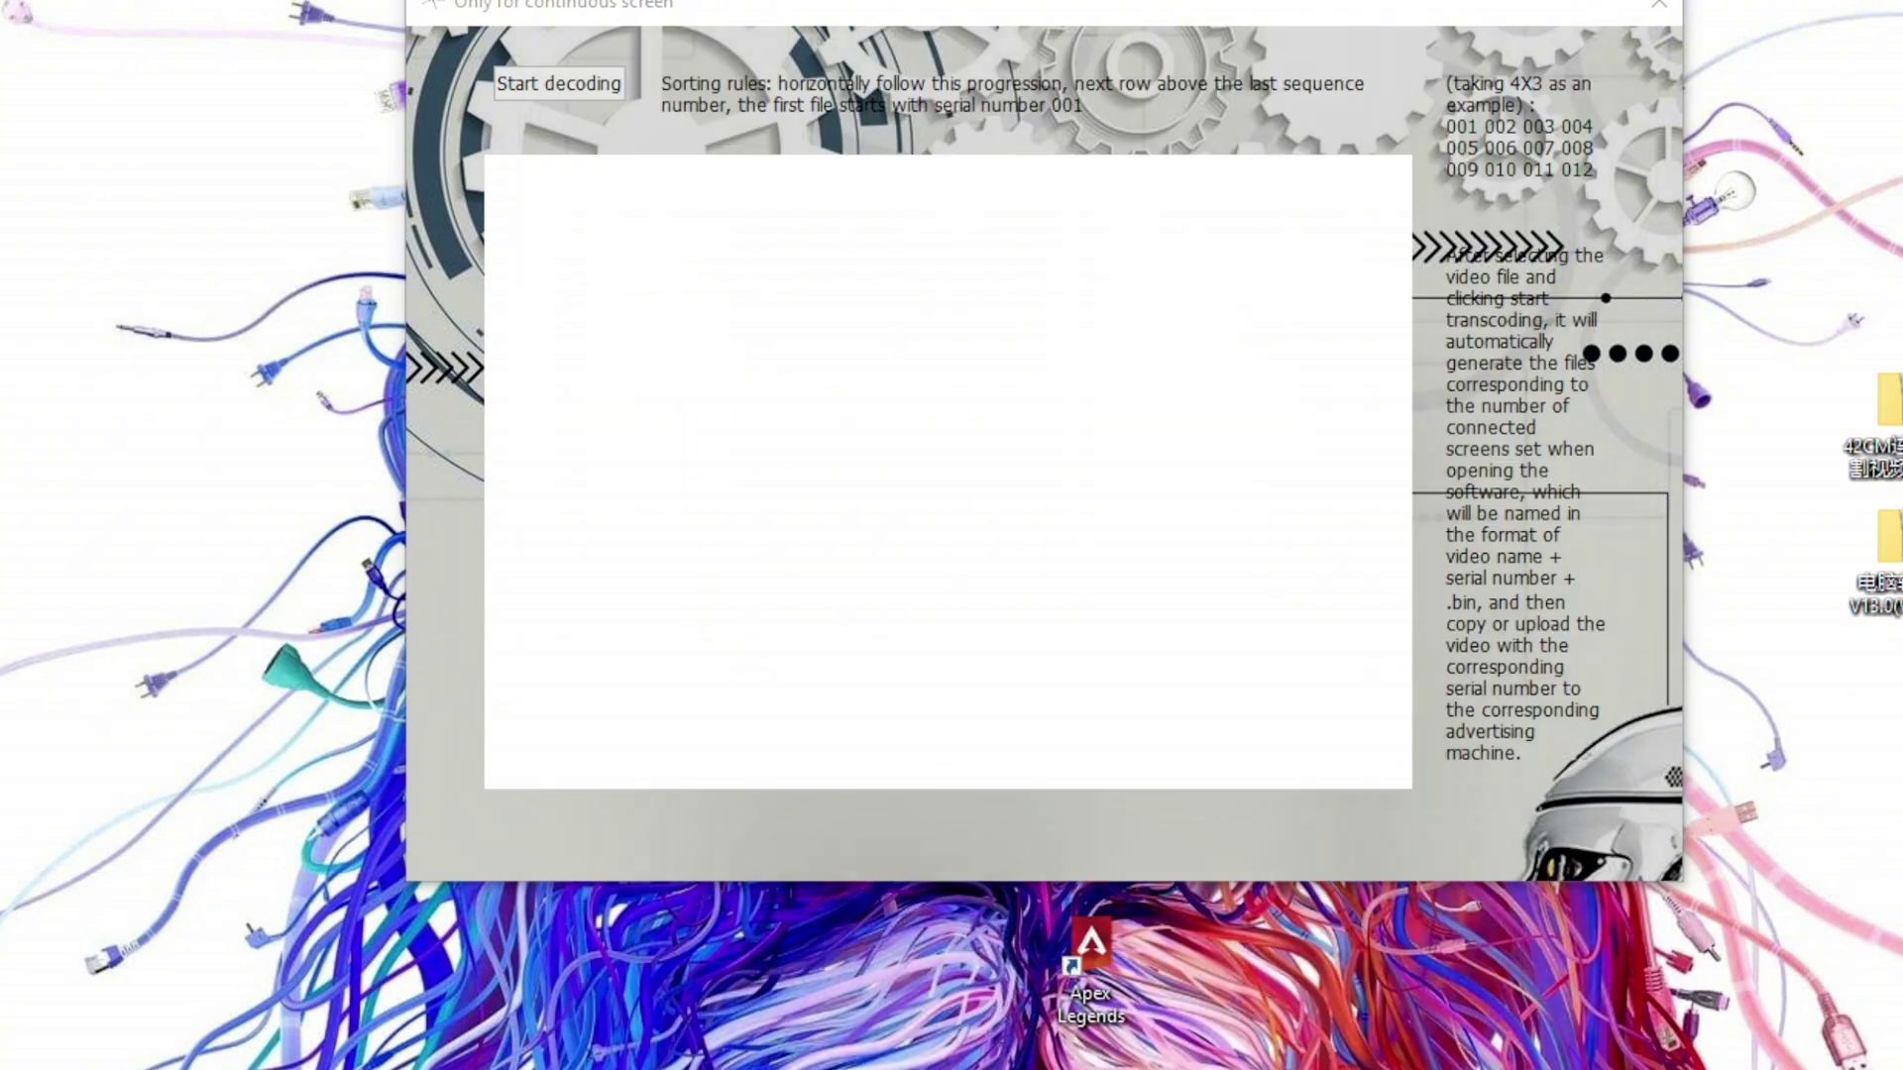
{"action": "left_click_drag", "start_coordinate": [520, 1068], "coordinate": [519, 1001]}
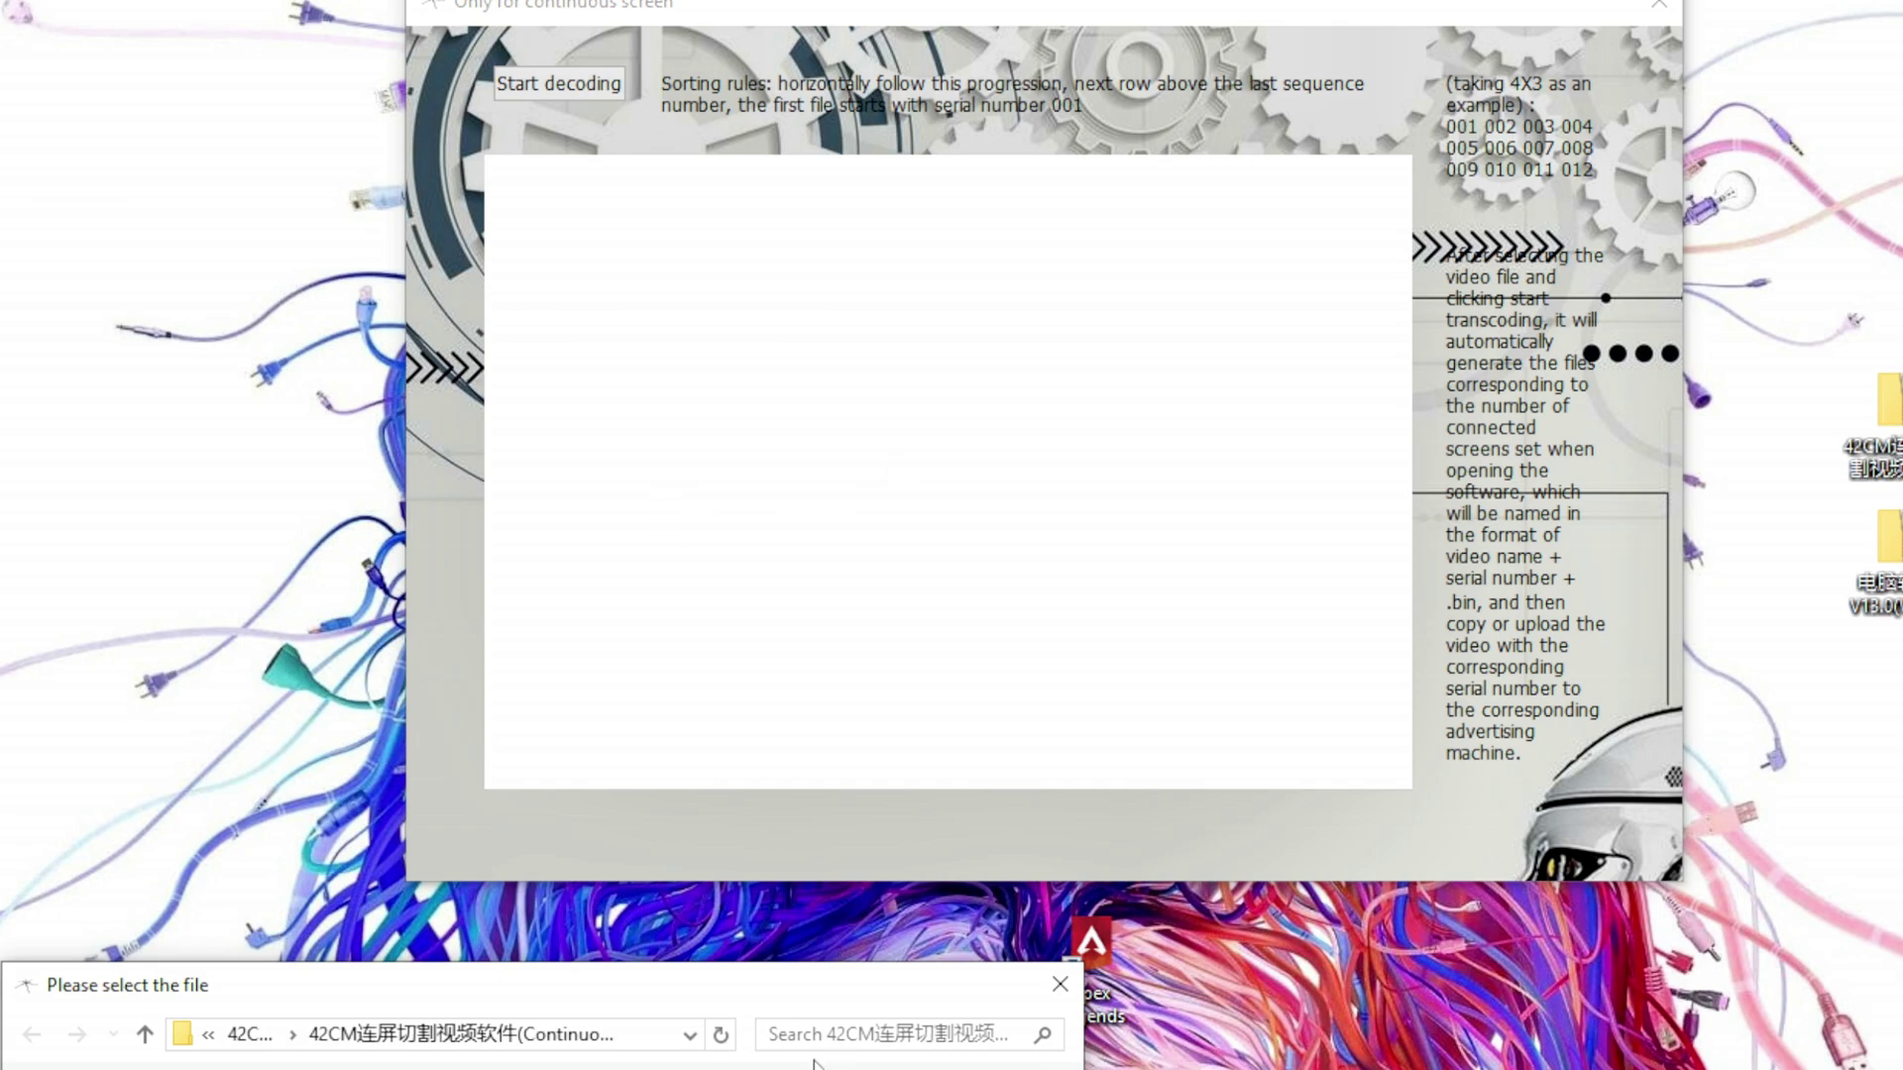
{"action": "left_click_drag", "start_coordinate": [799, 1005], "coordinate": [1162, 392]}
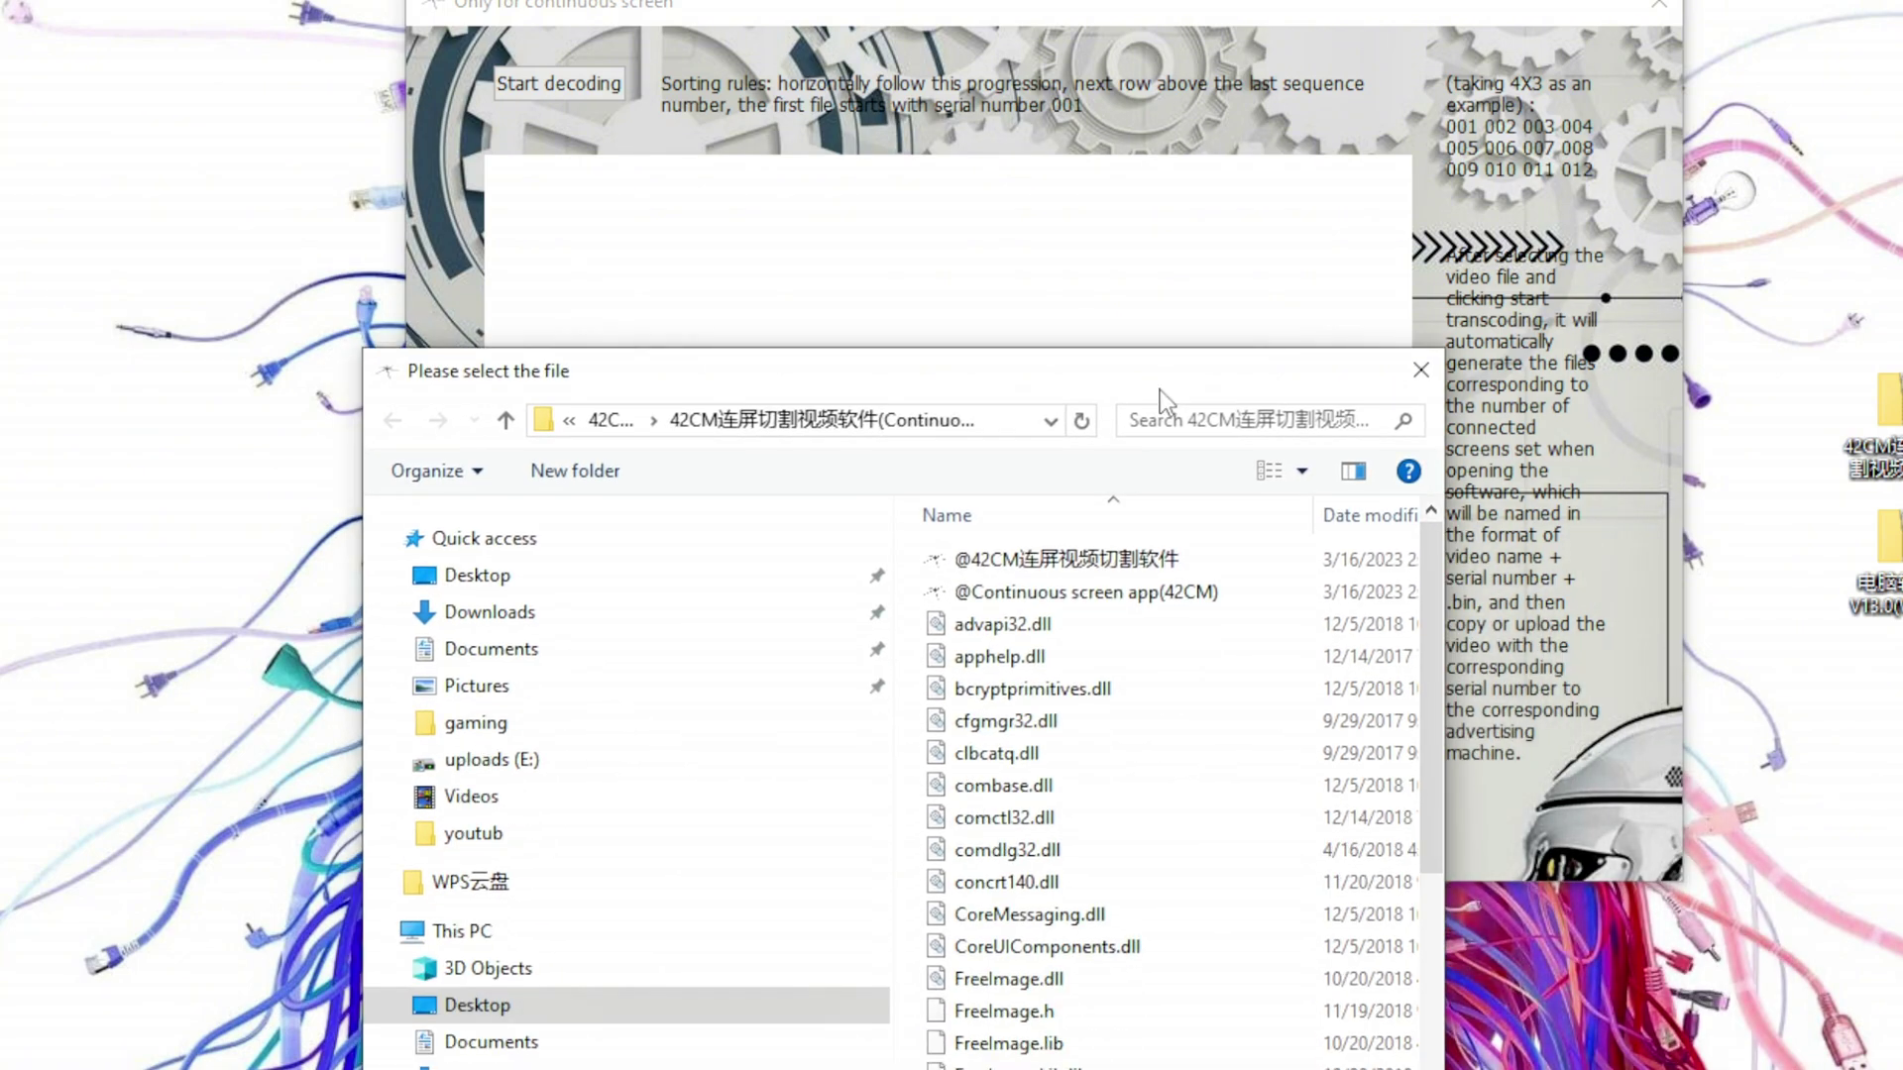
{"action": "left_click", "coordinate": [1425, 375]}
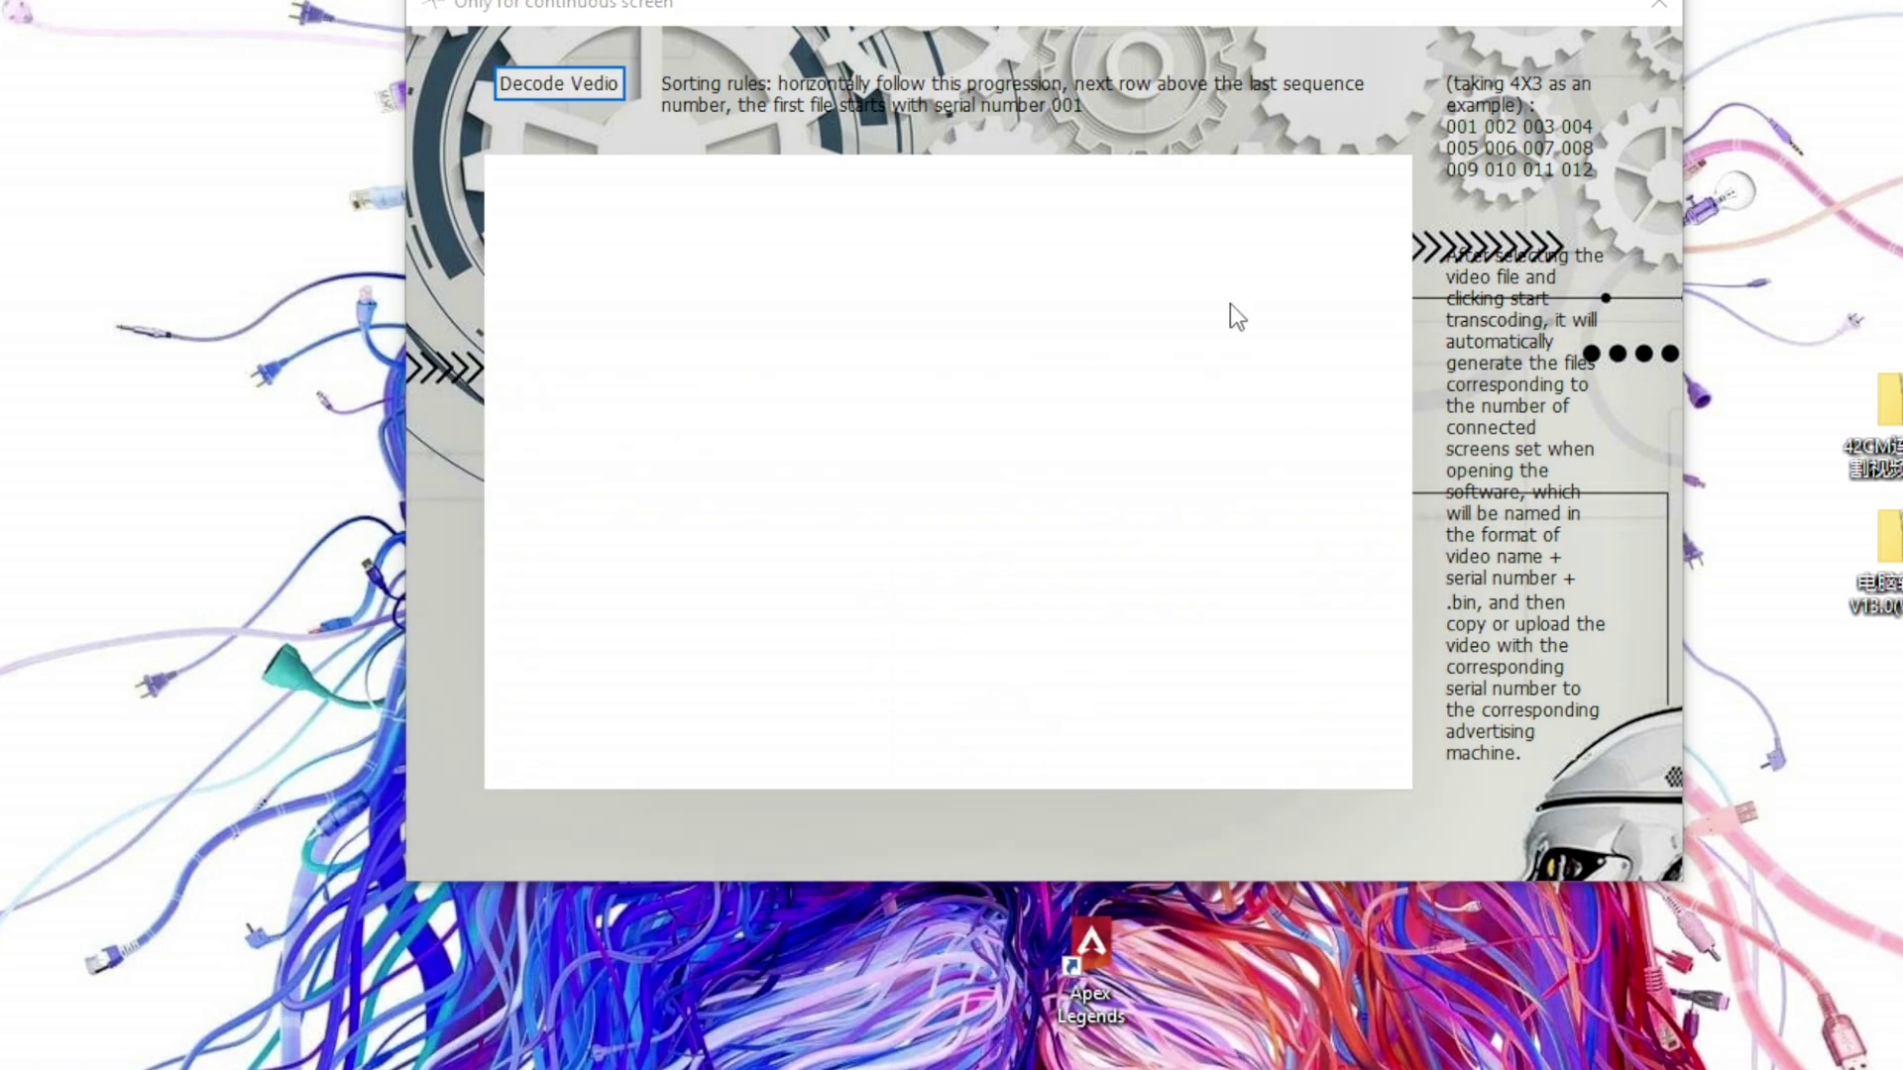
{"action": "left_click_drag", "start_coordinate": [1218, 18], "coordinate": [1031, 405]}
{"action": "left_click", "coordinate": [1449, 392]}
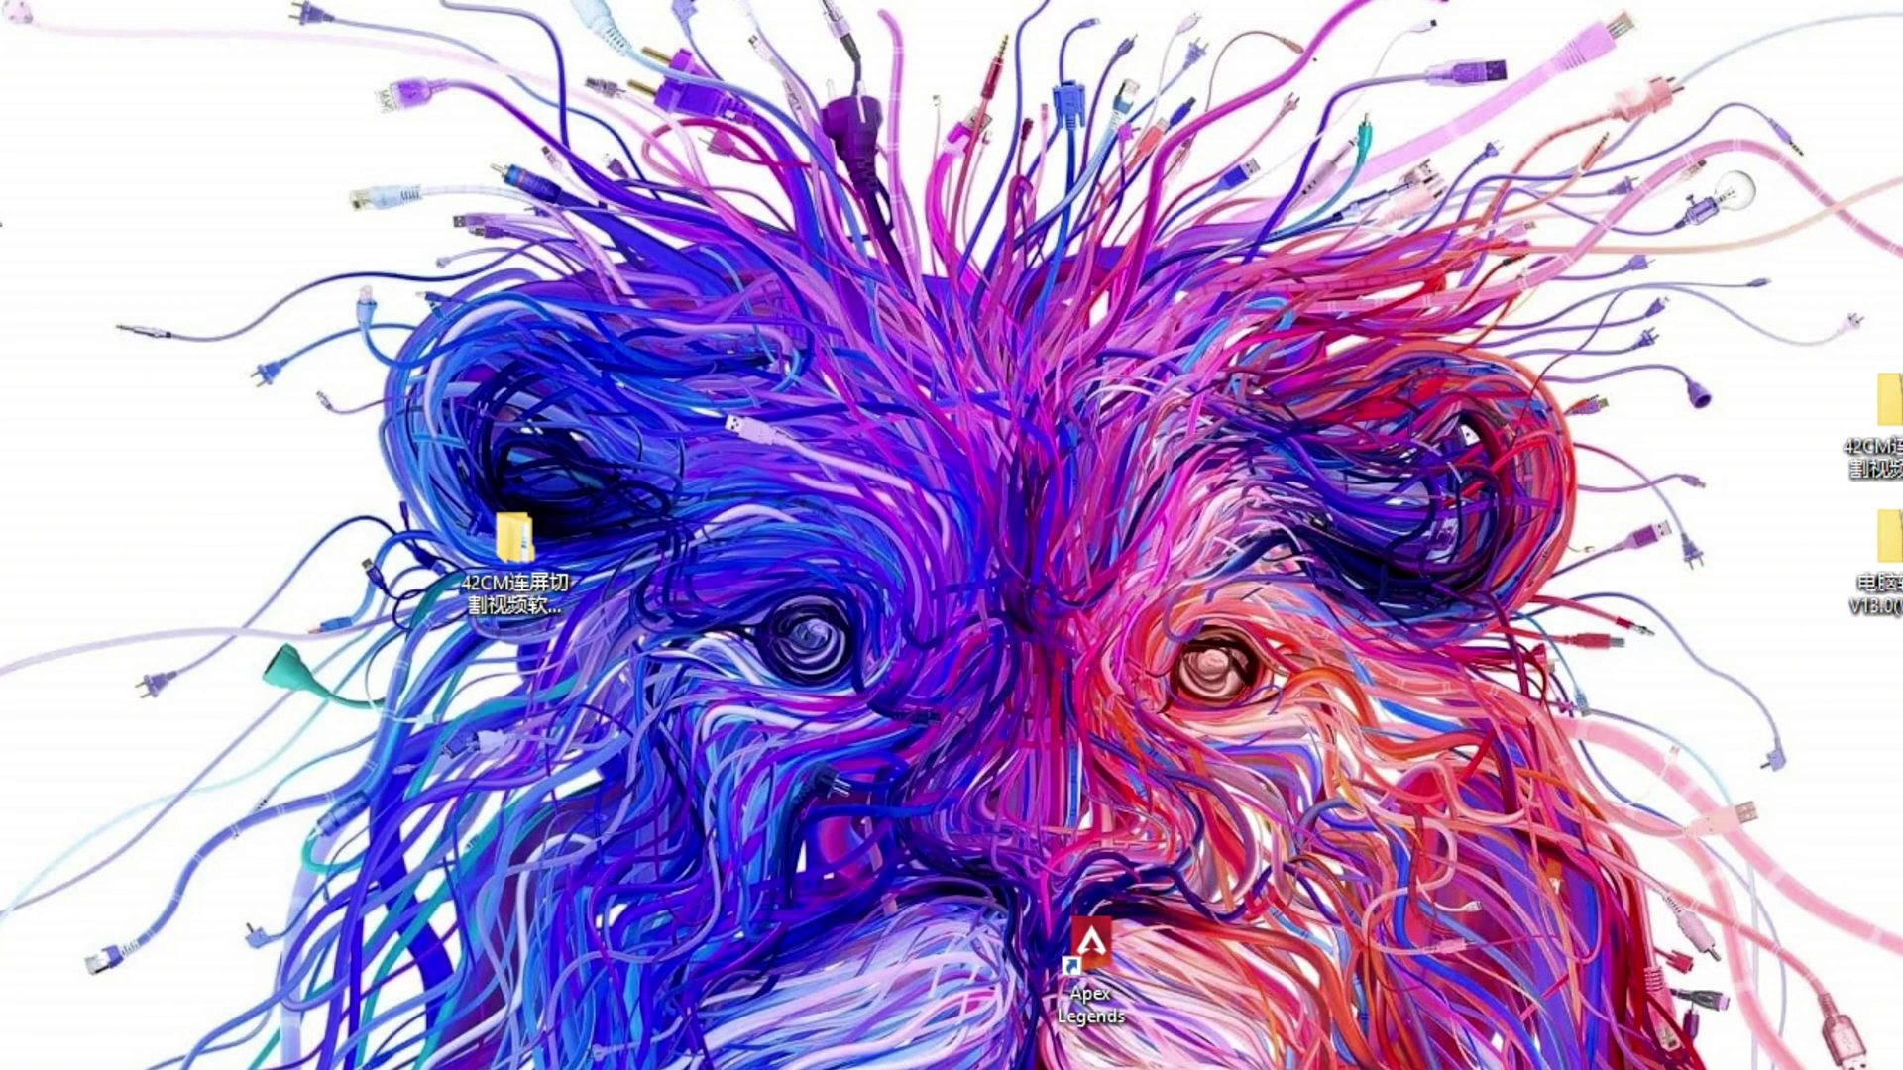